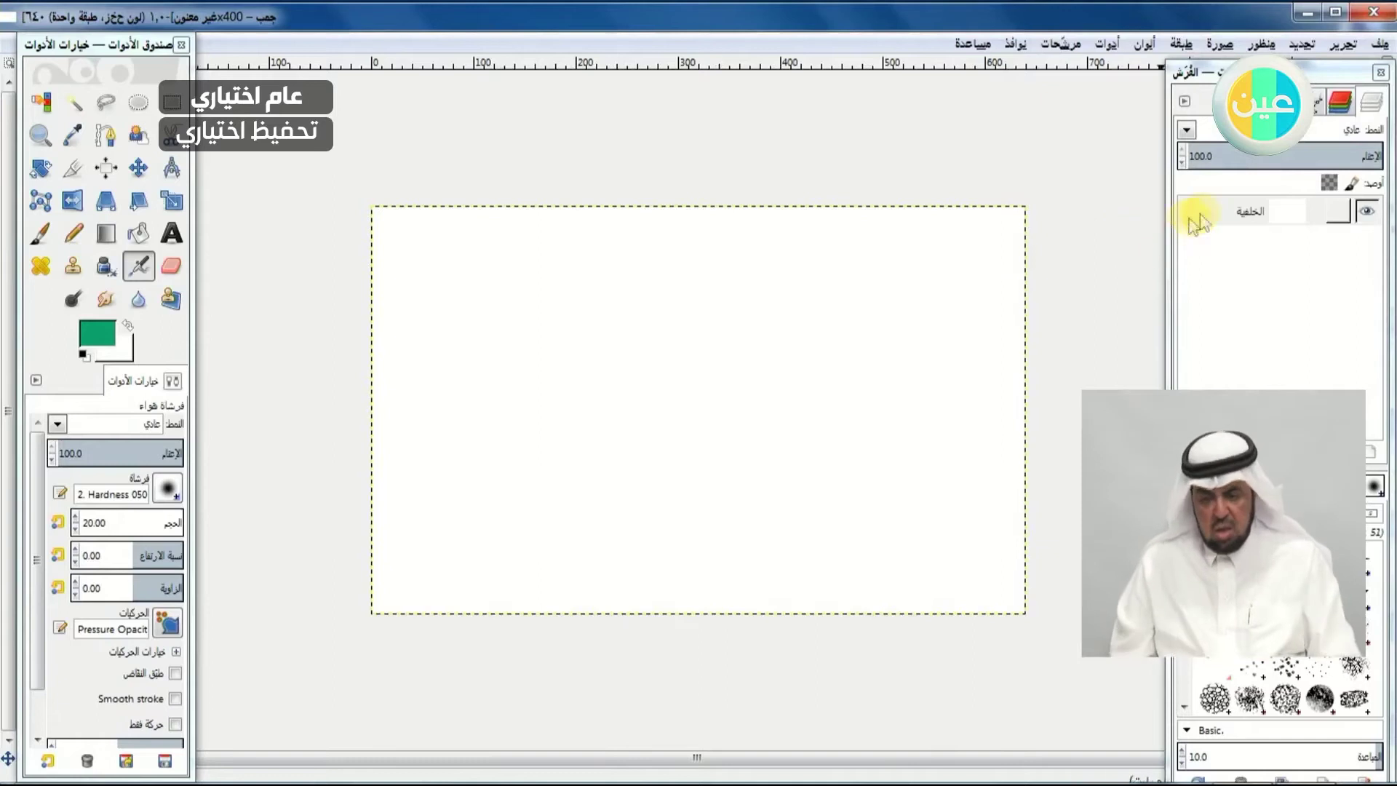
- Add a new transparent 640 × 400 px layer above the background layer
click(1205, 212)
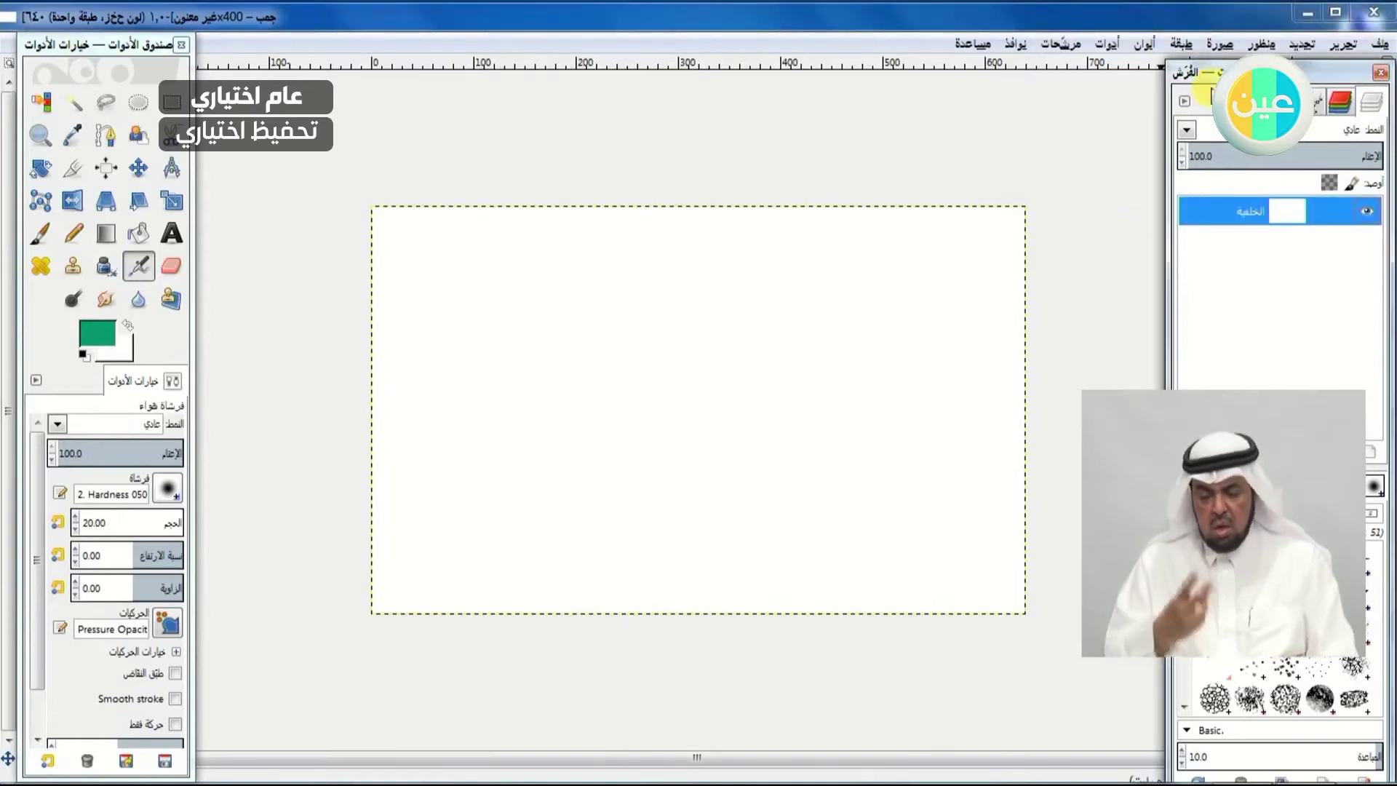
click(1182, 44)
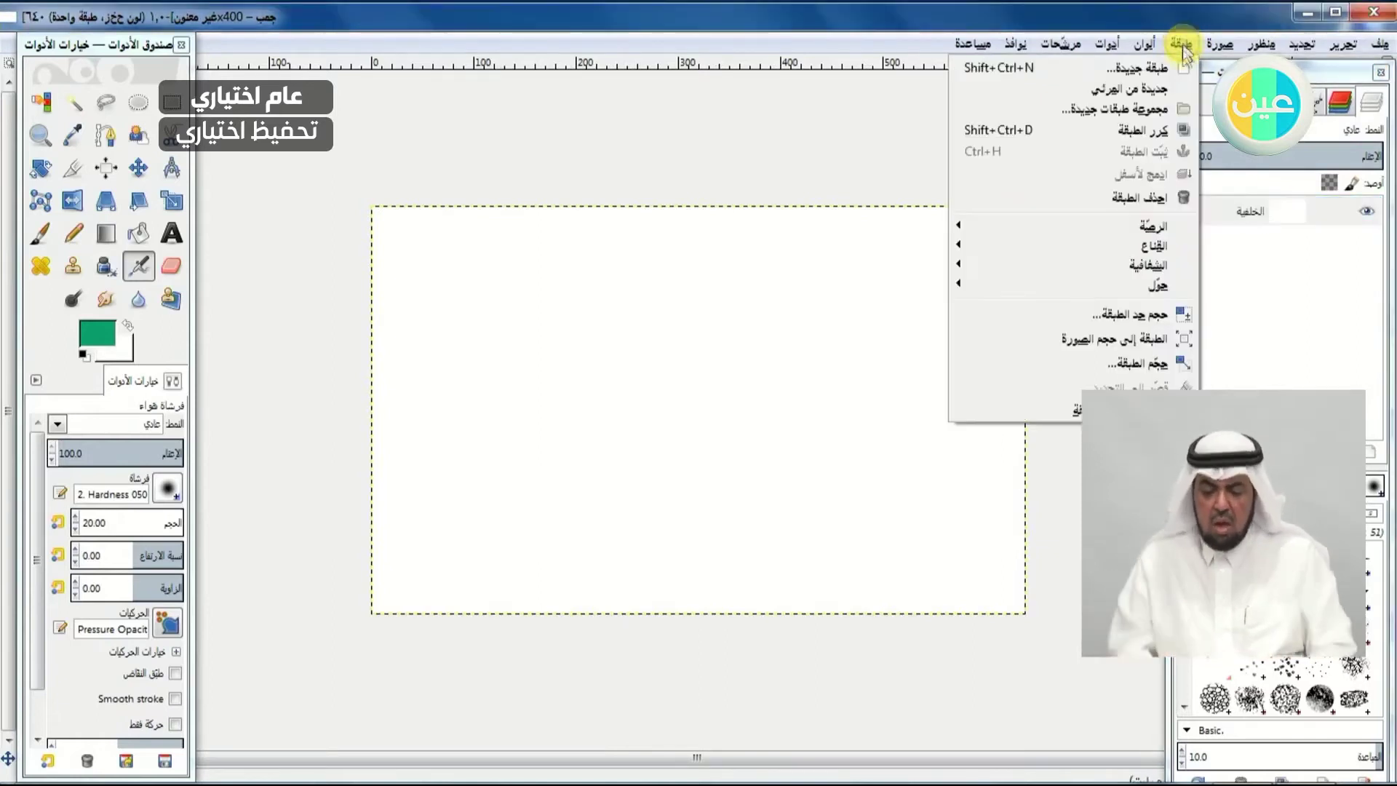
click(1137, 68)
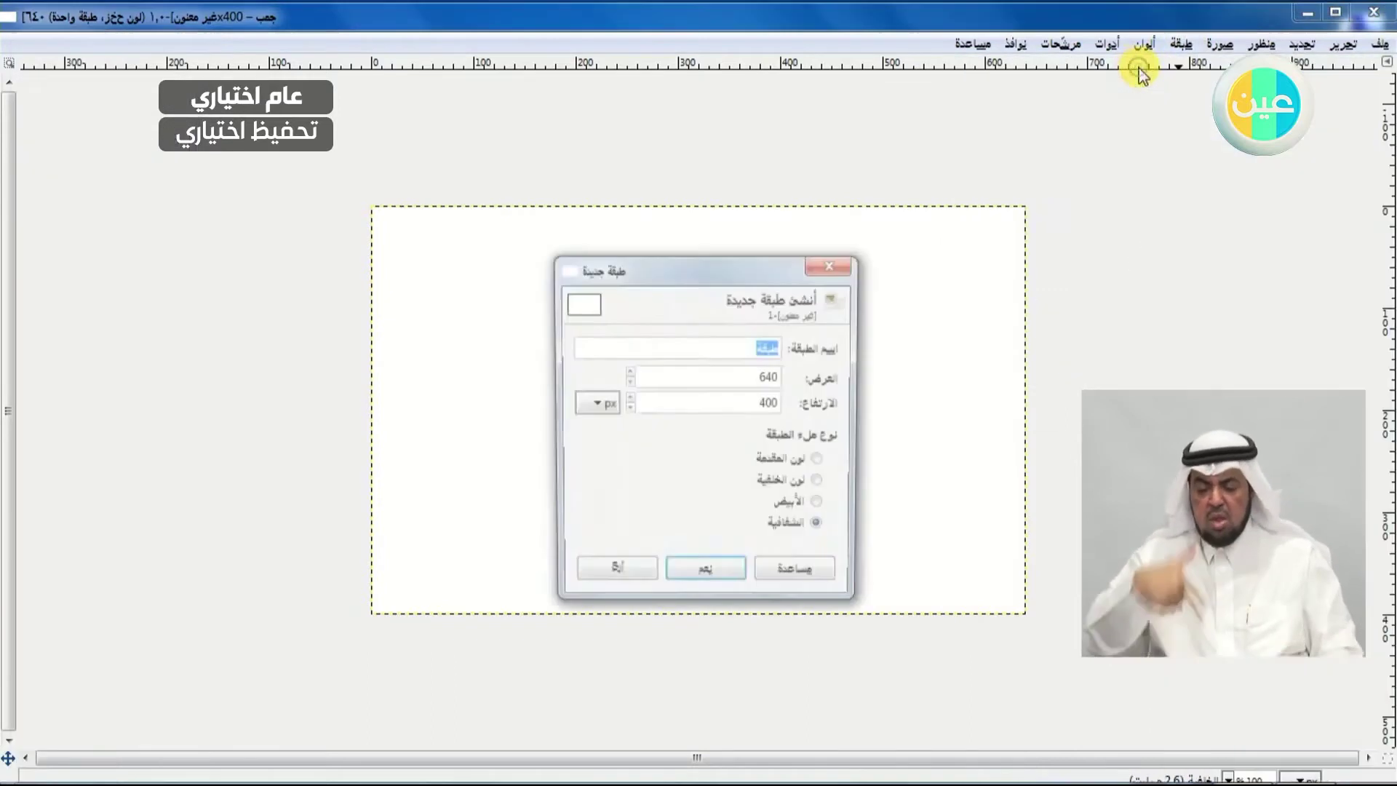
click(706, 577)
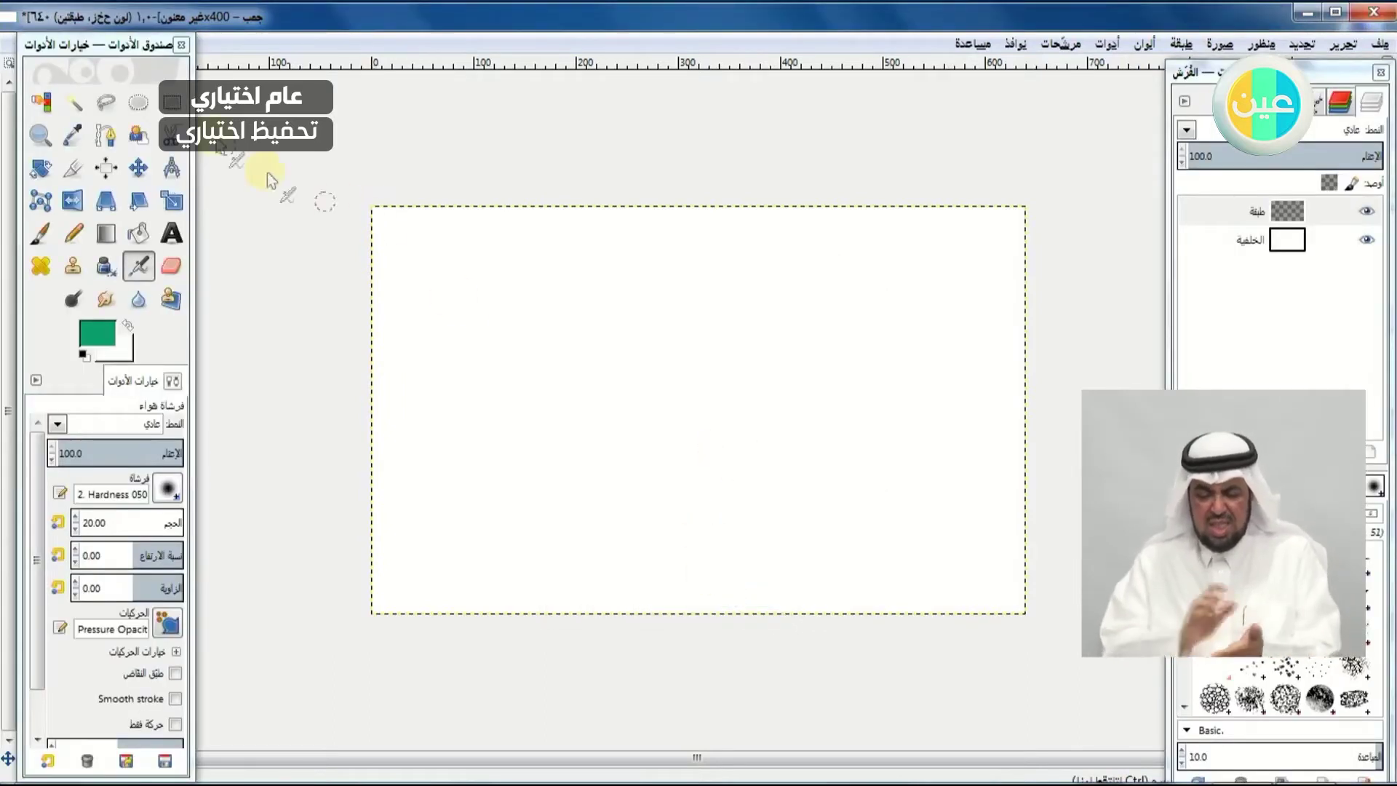
- Select a rectangle about 168 × 248 px right of the canvas centre and fill it with a linear gradient, green at its base to white
click(172, 102)
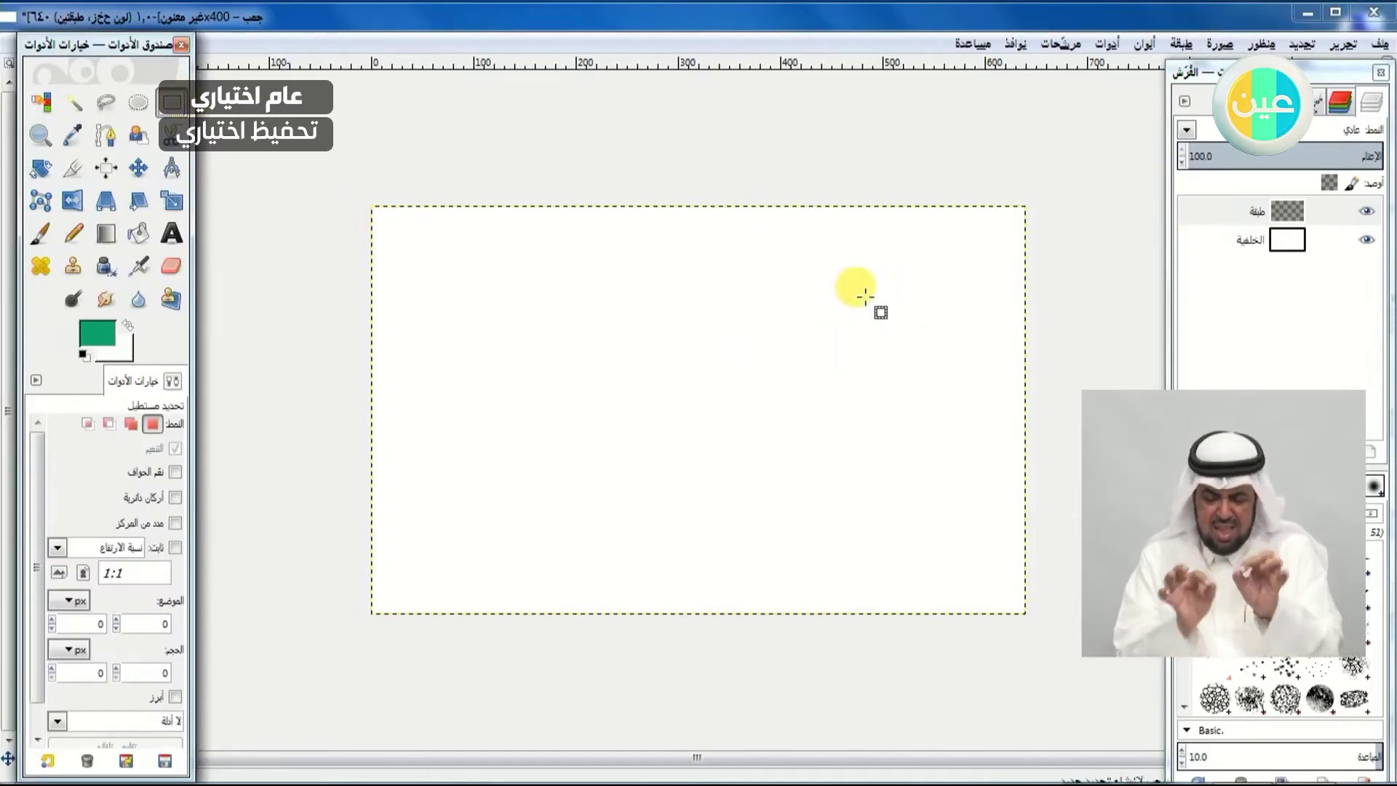
drag(845, 293, 673, 546)
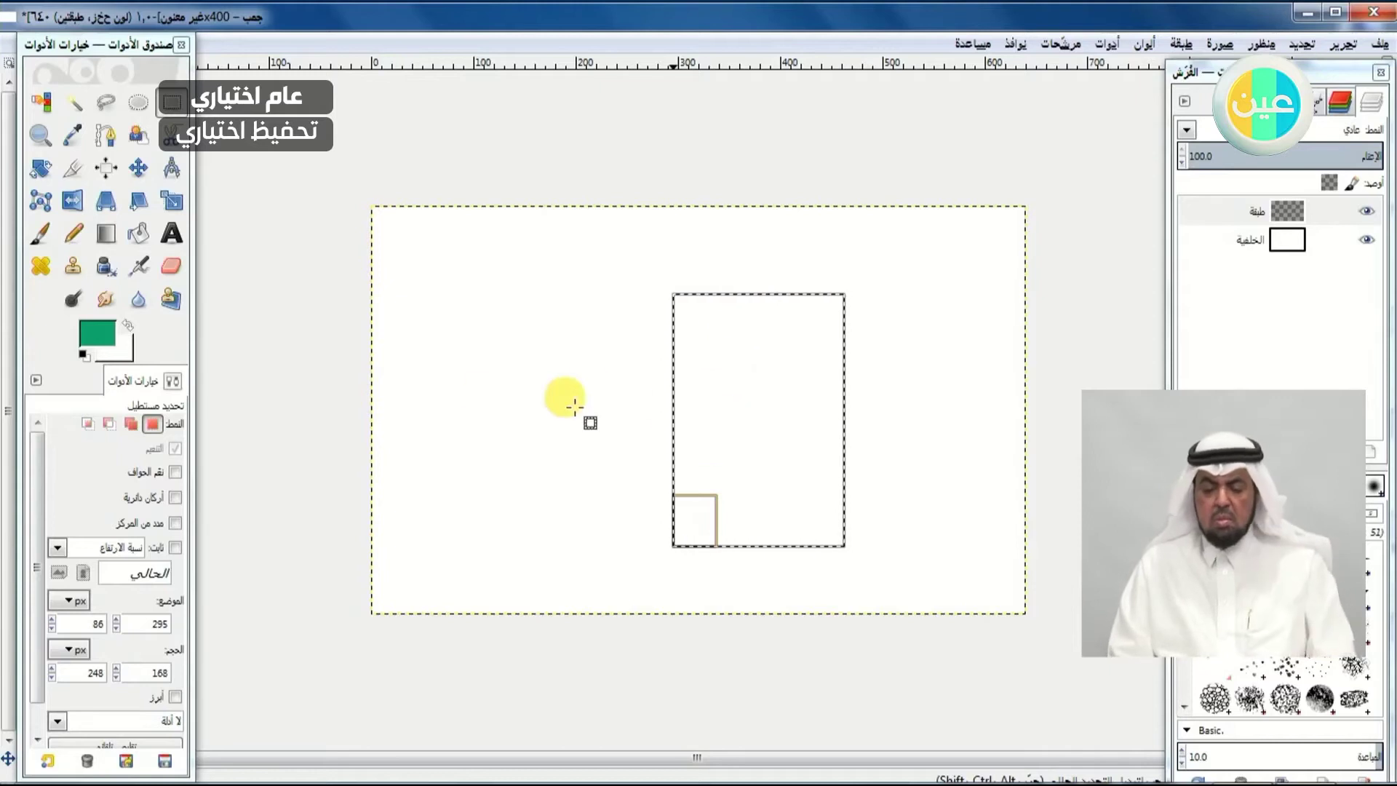
click(106, 234)
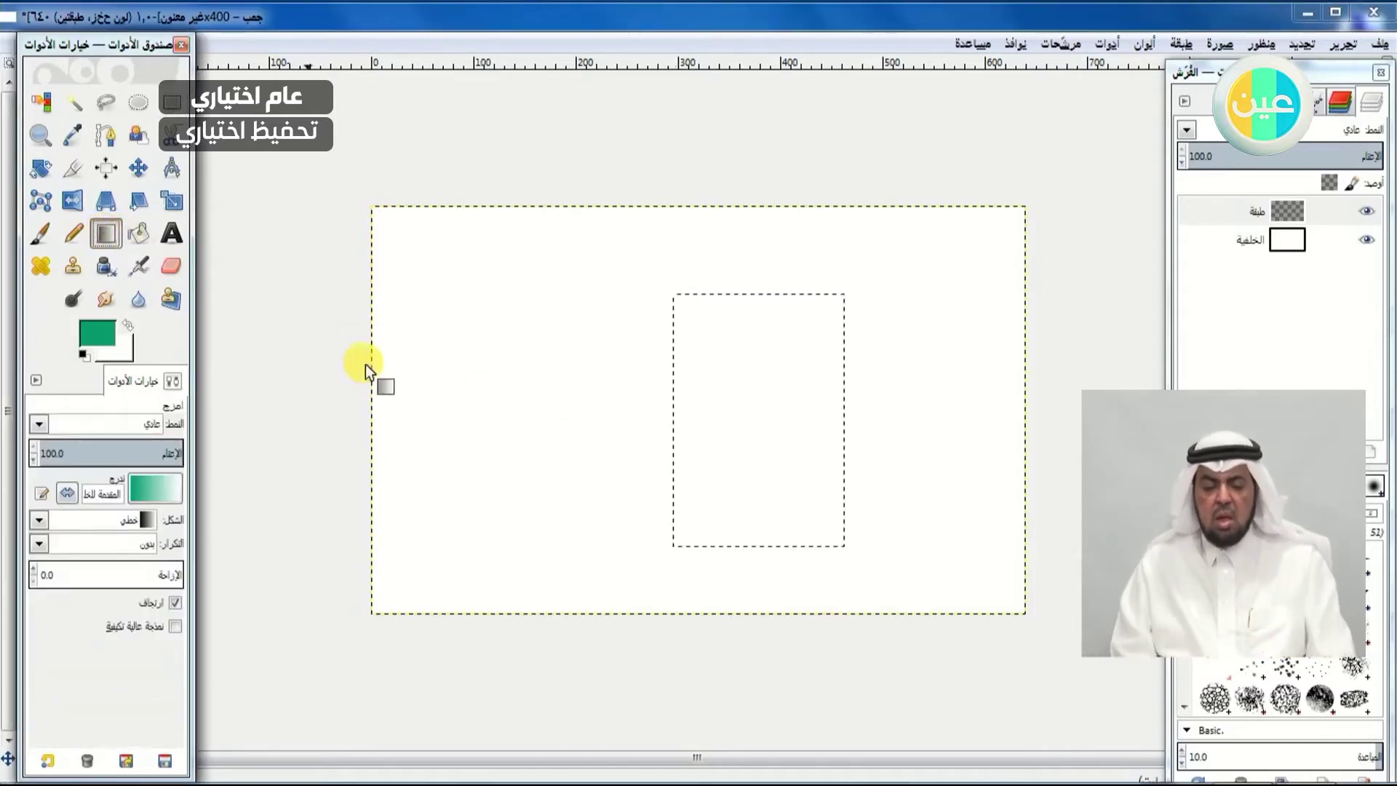
drag(758, 544, 761, 293)
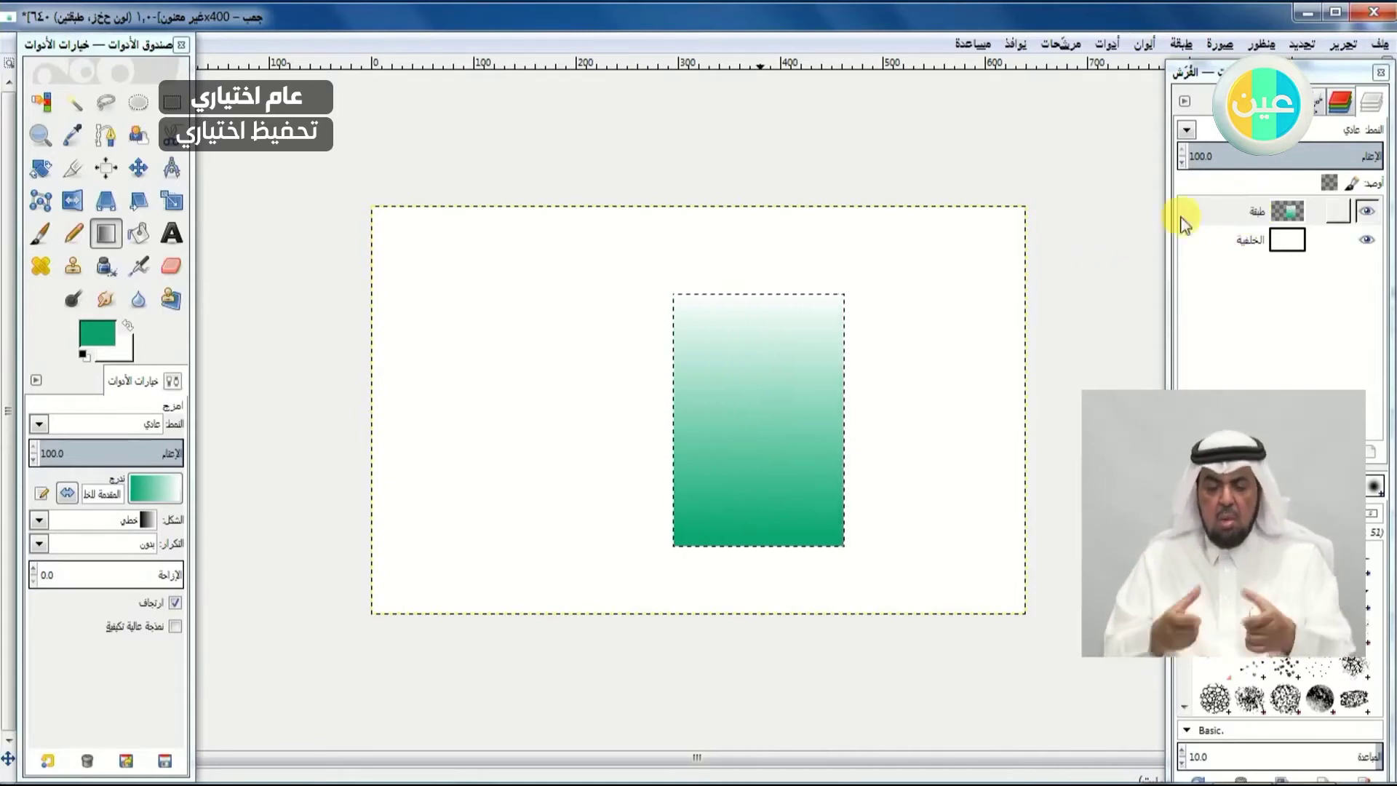
- Slant the gradient rectangle to the right with the Perspective tool by shifting its two upper corners right and slightly down, and apply the transform
click(106, 203)
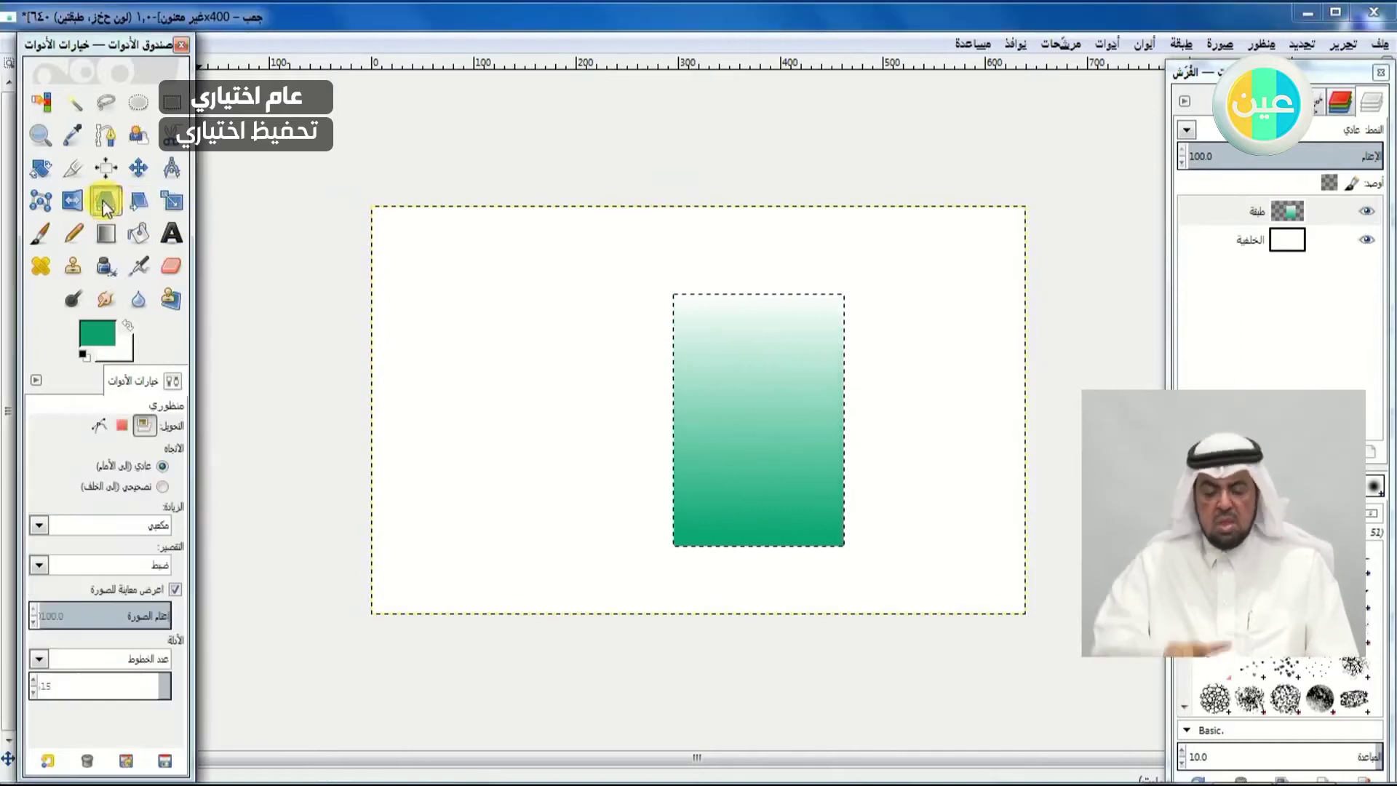
key(Tab)
click(753, 376)
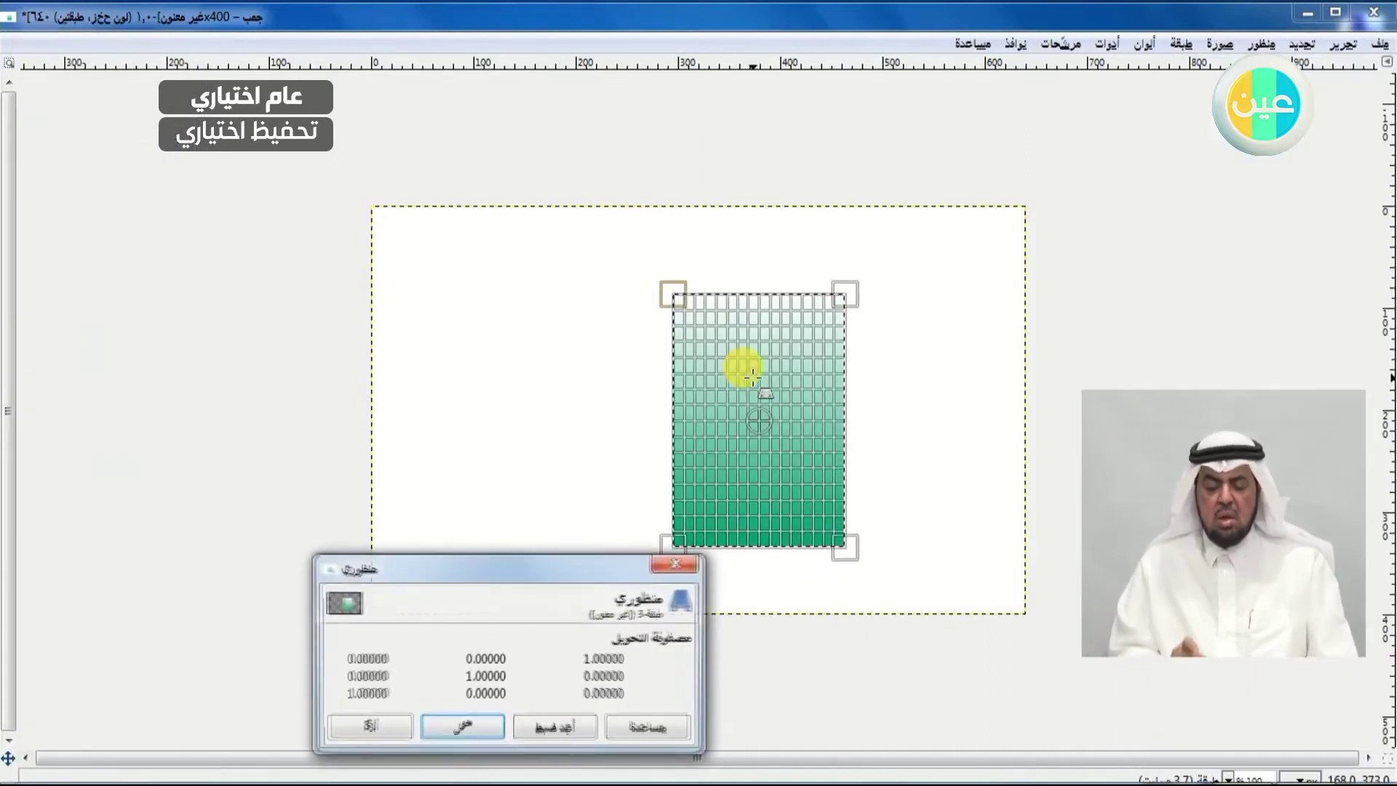
drag(583, 575, 482, 542)
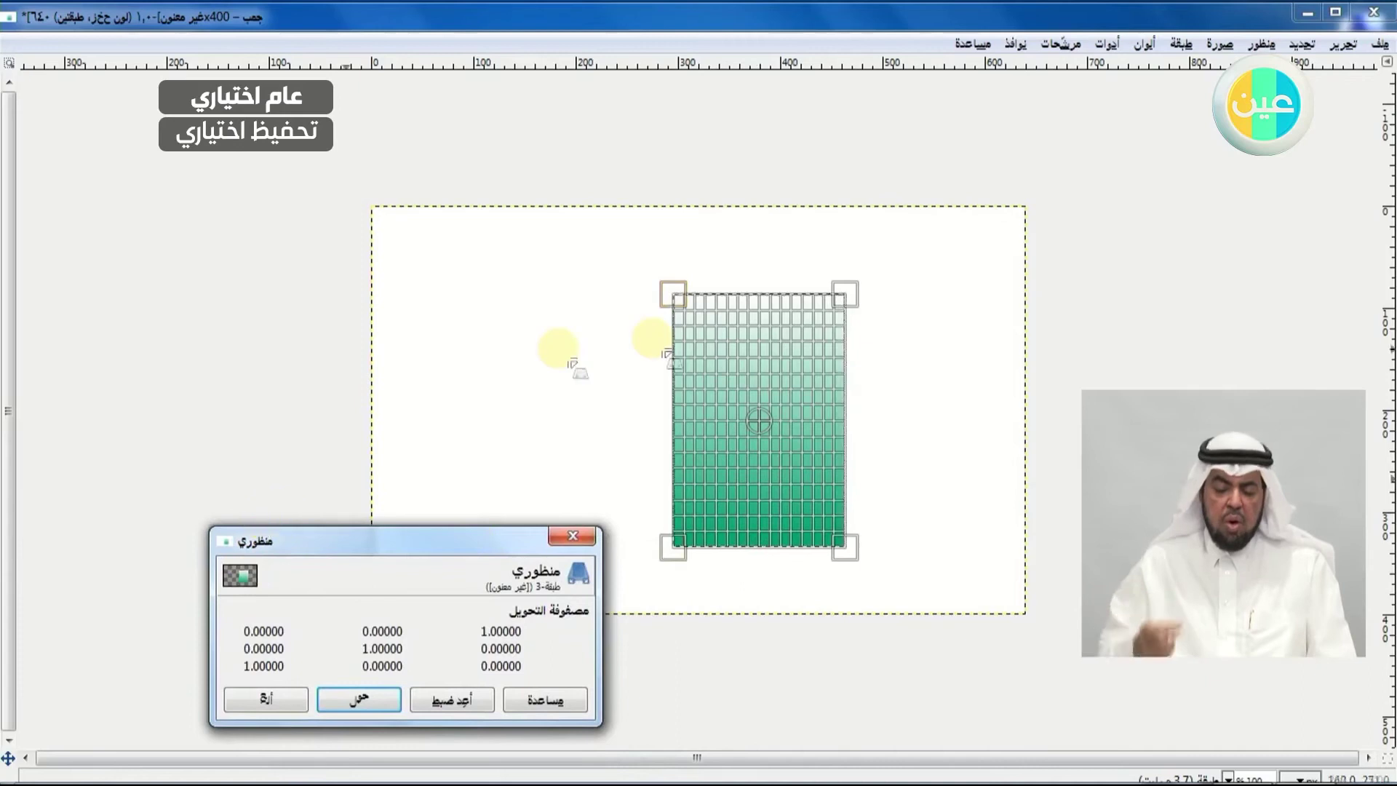
key(Tab)
drag(849, 283, 928, 331)
drag(674, 291, 781, 333)
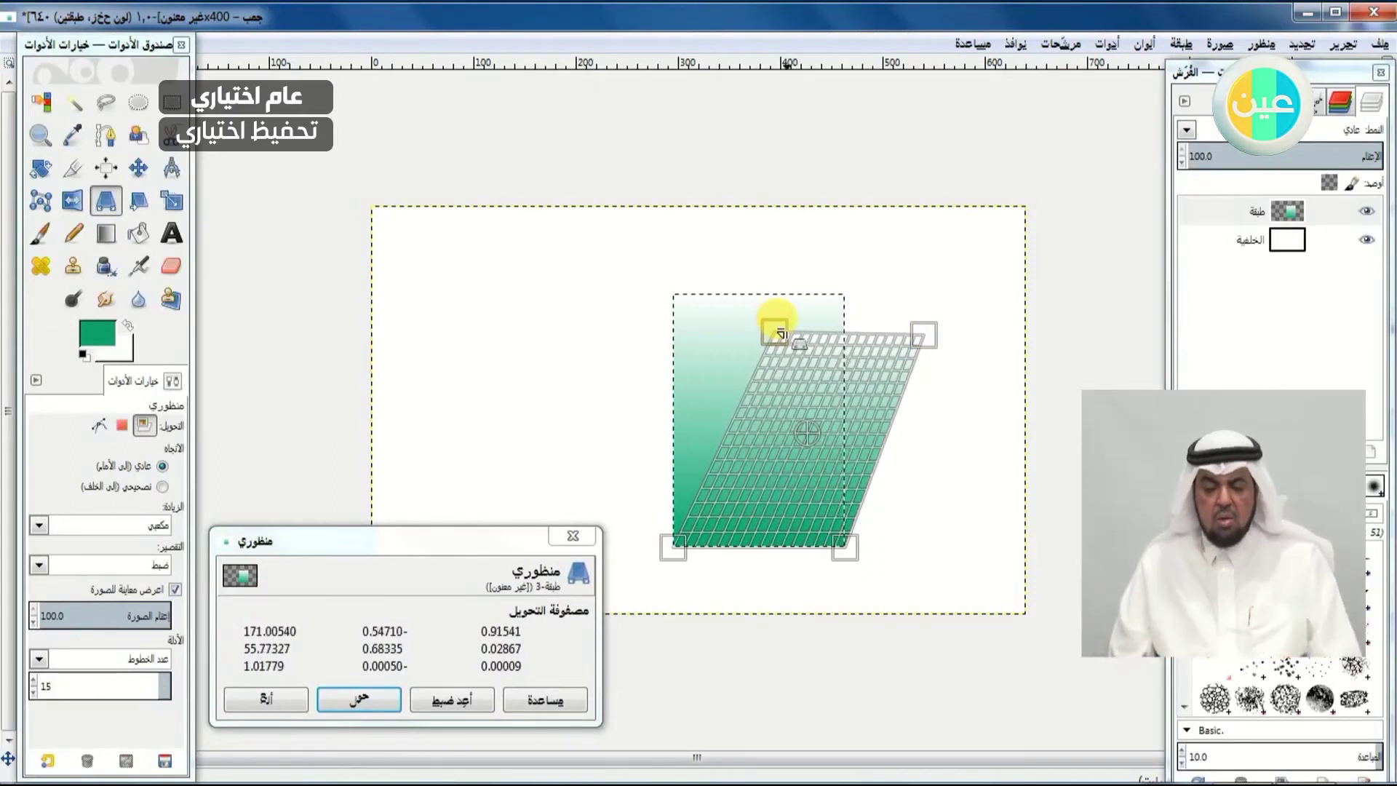
drag(924, 335, 945, 337)
drag(787, 336, 798, 336)
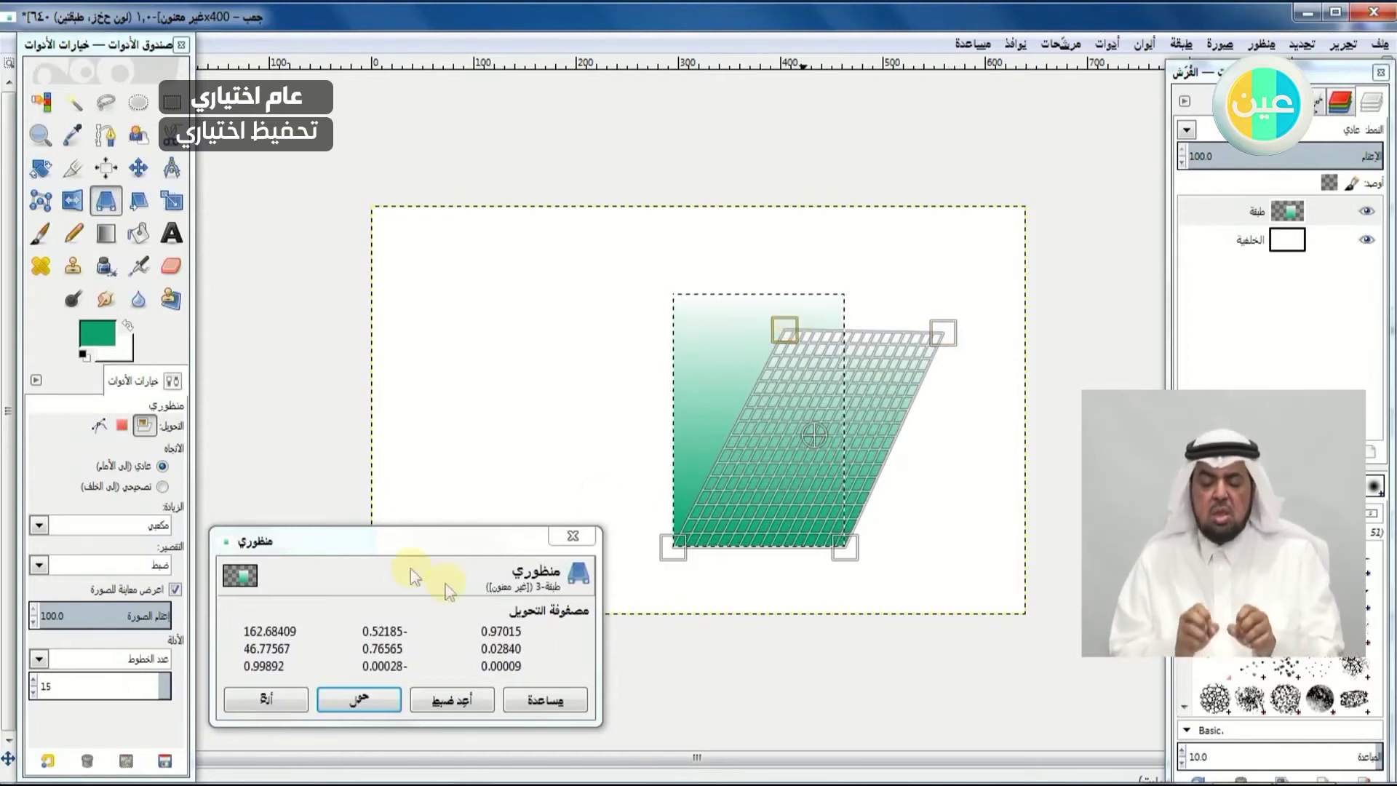
click(359, 699)
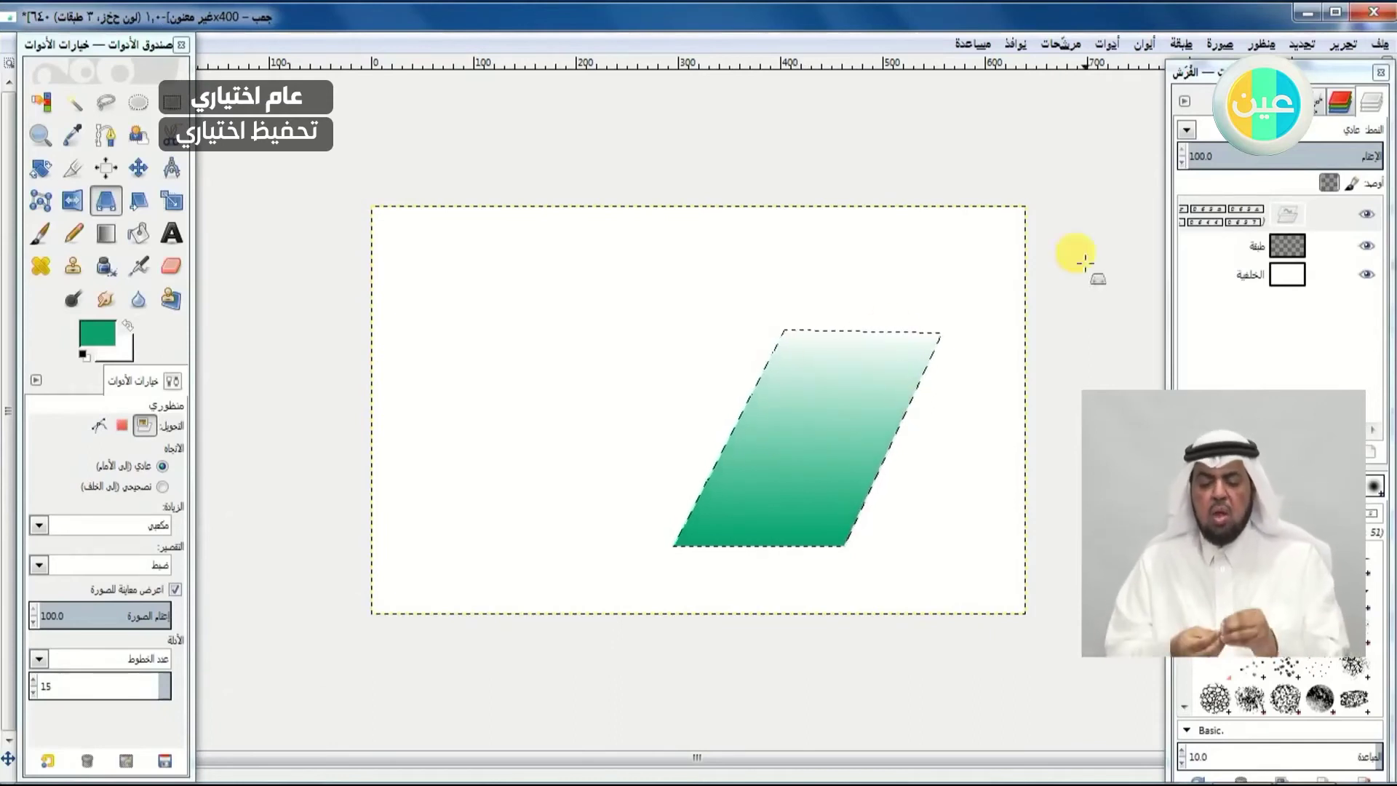
- Anchor the floating transformed selection onto the new layer
click(1306, 216)
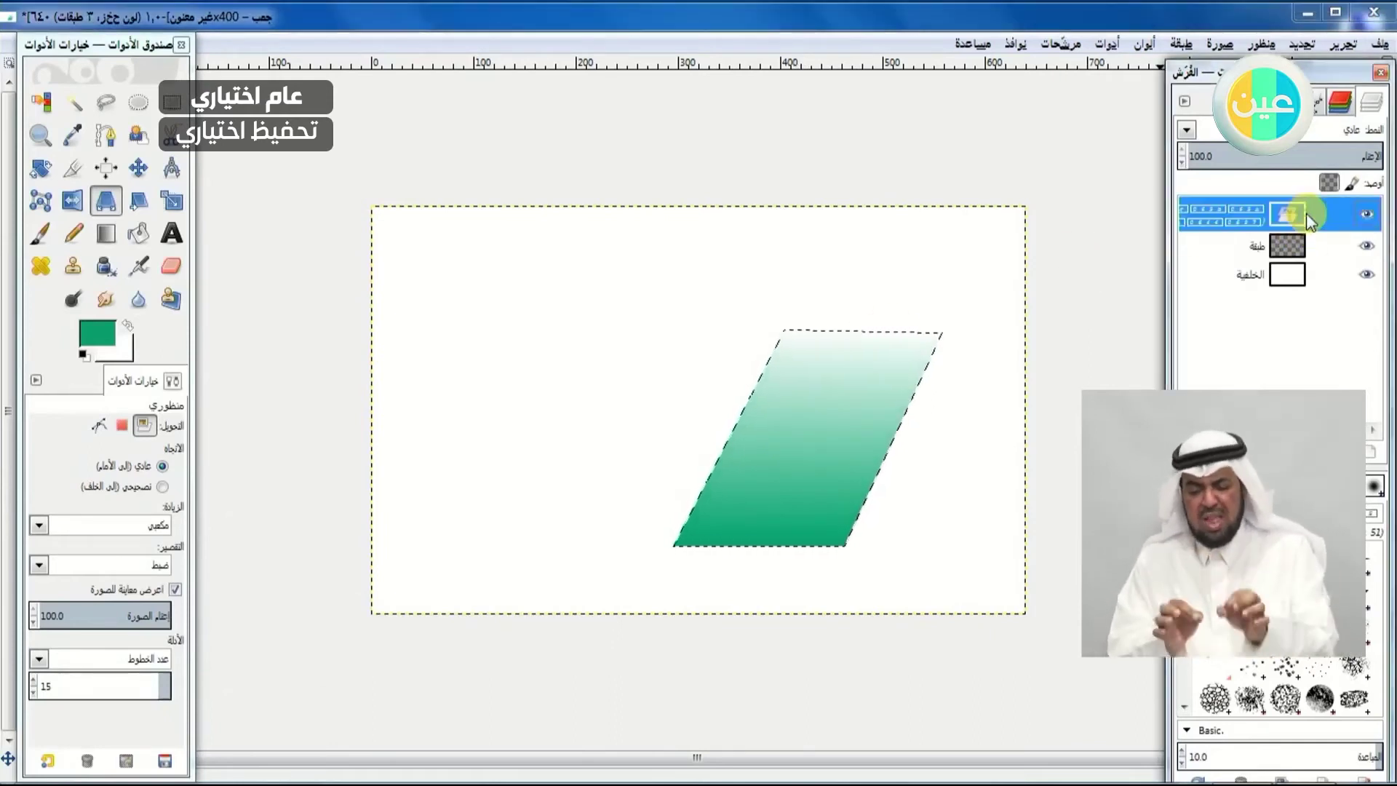
right_click(1309, 218)
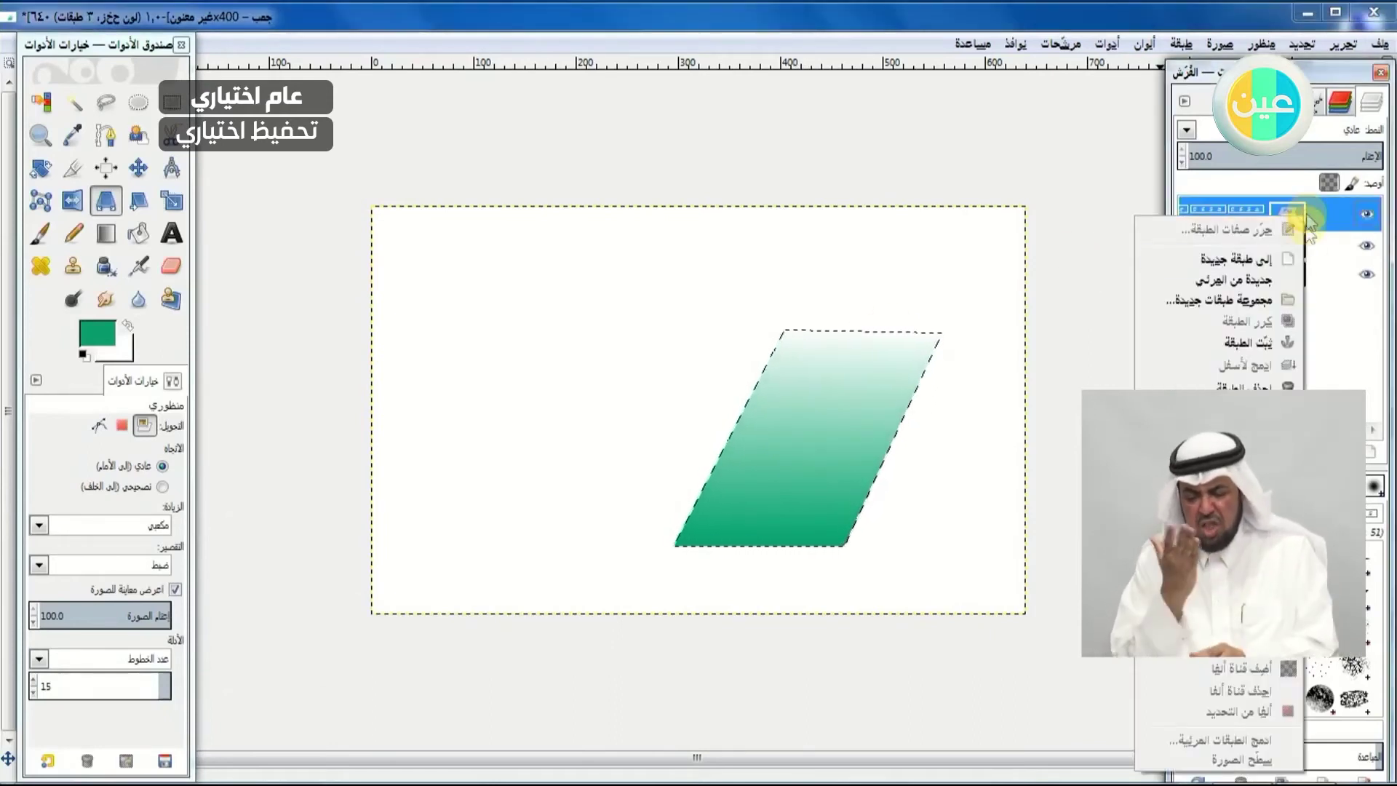
click(1257, 342)
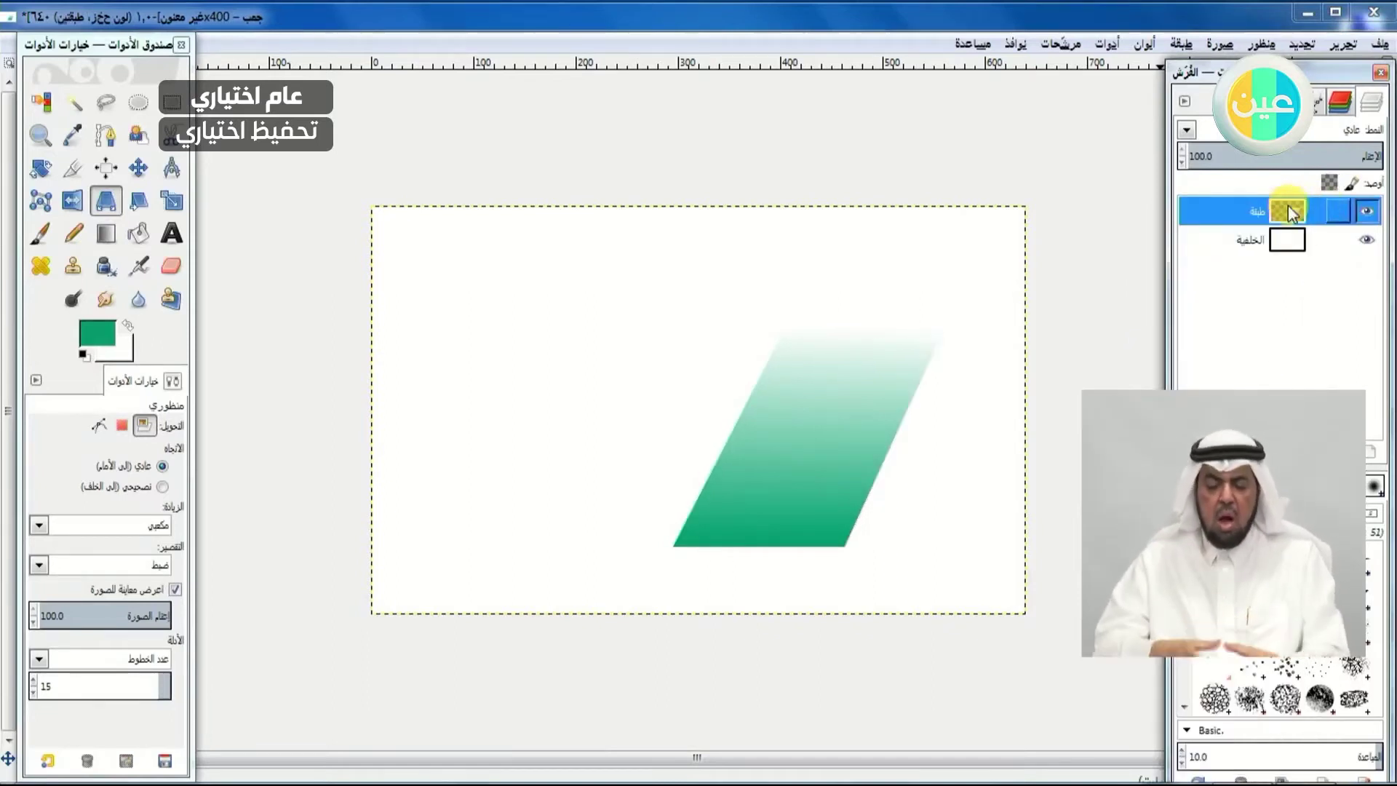
- Duplicate the slanted shape's layer and flip the copy horizontally
right_click(1238, 206)
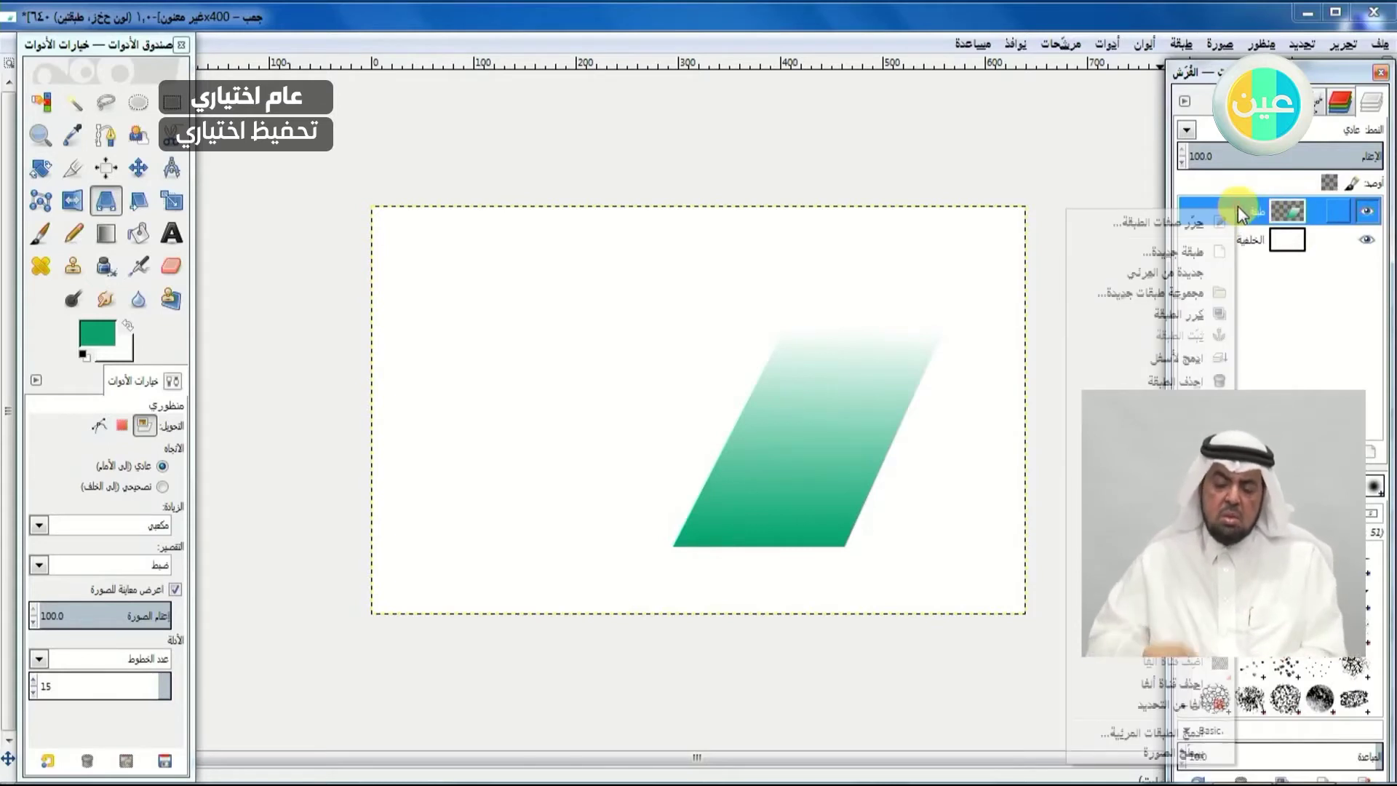
click(1195, 314)
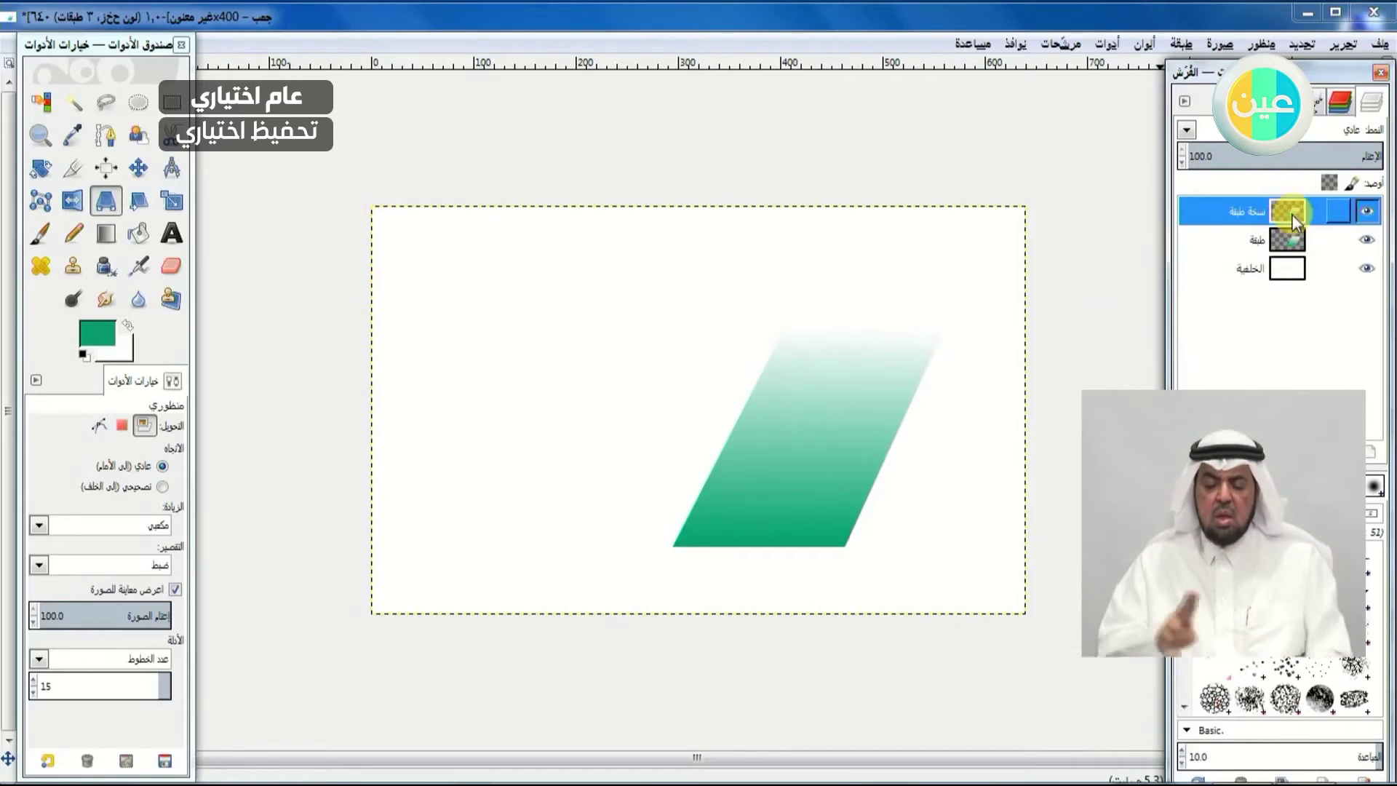
click(1172, 43)
mouse_move(1139, 287)
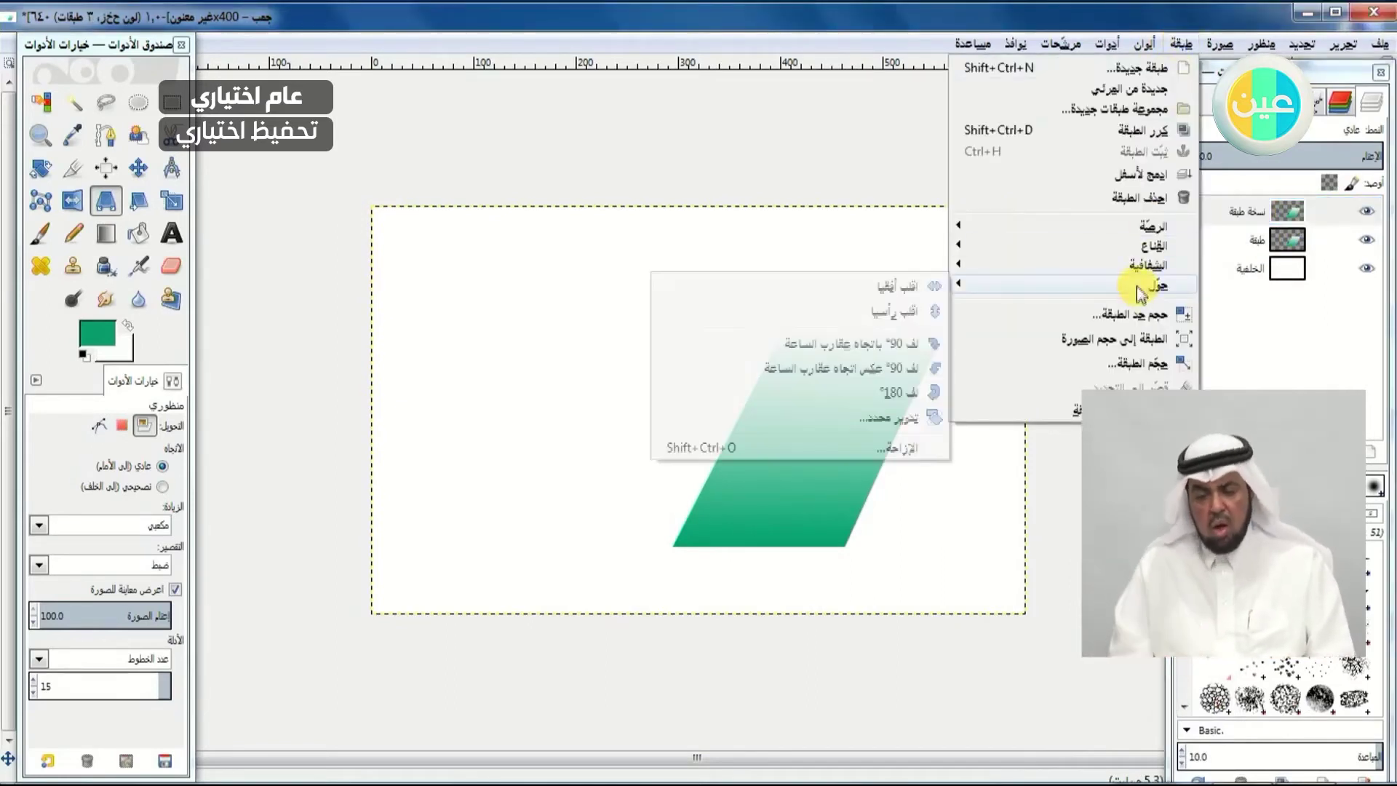
click(916, 290)
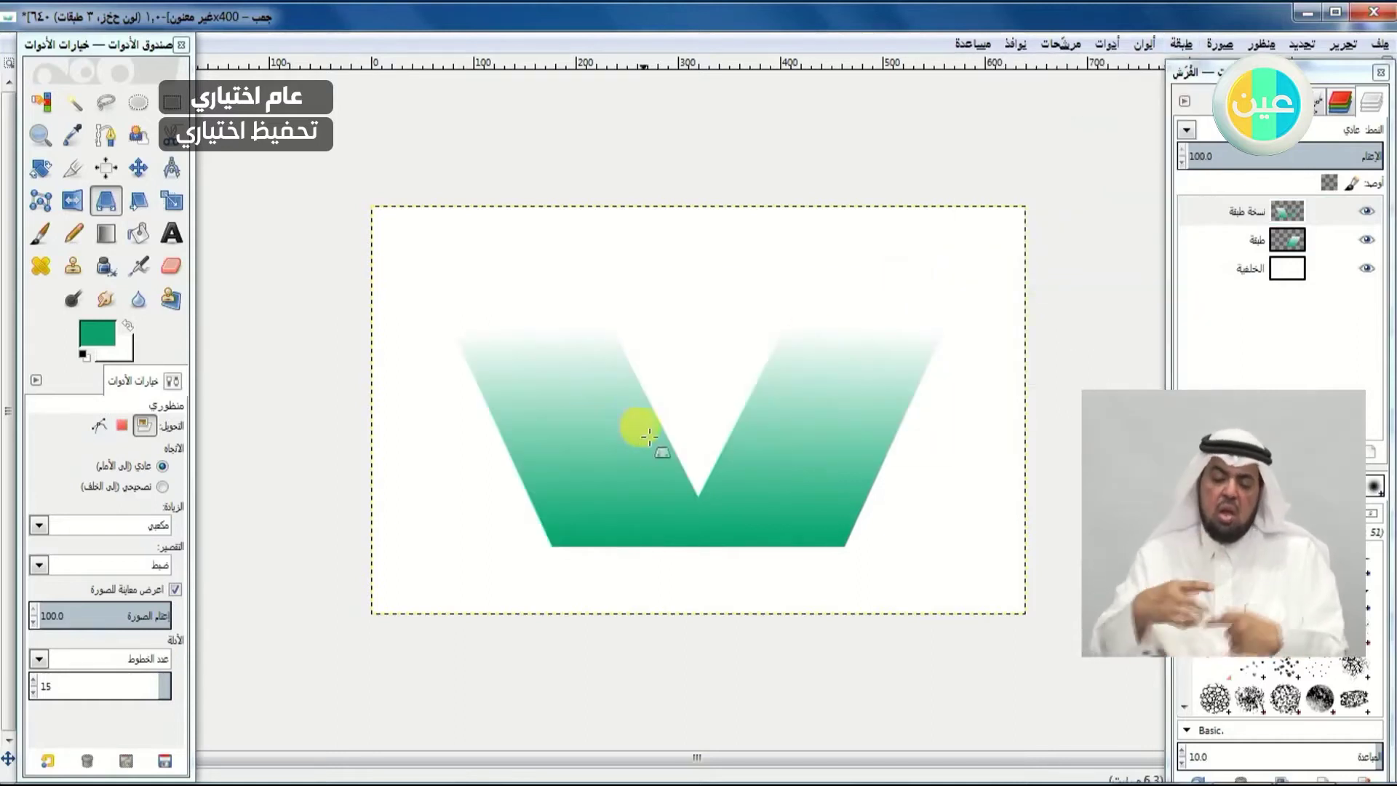
click(1177, 46)
mouse_move(1092, 286)
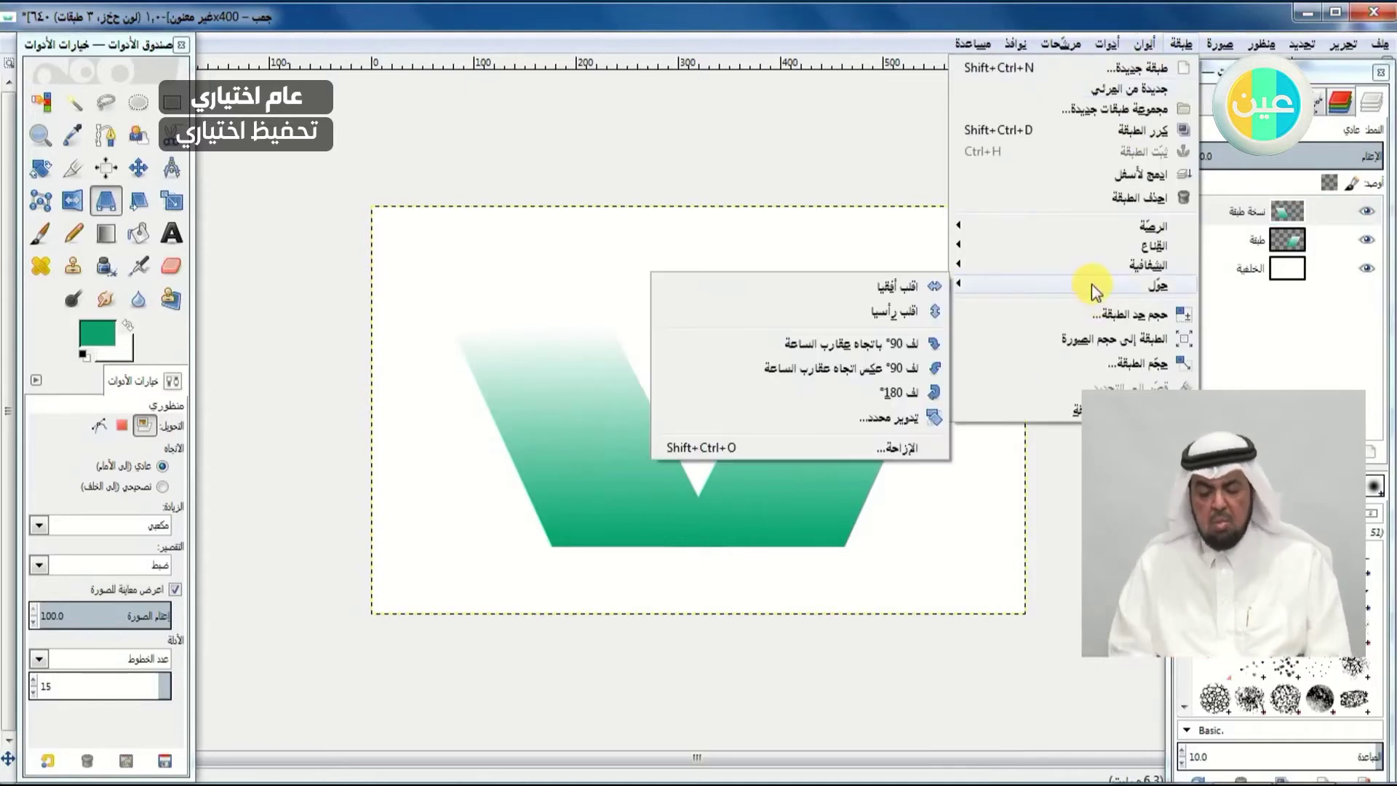
click(571, 406)
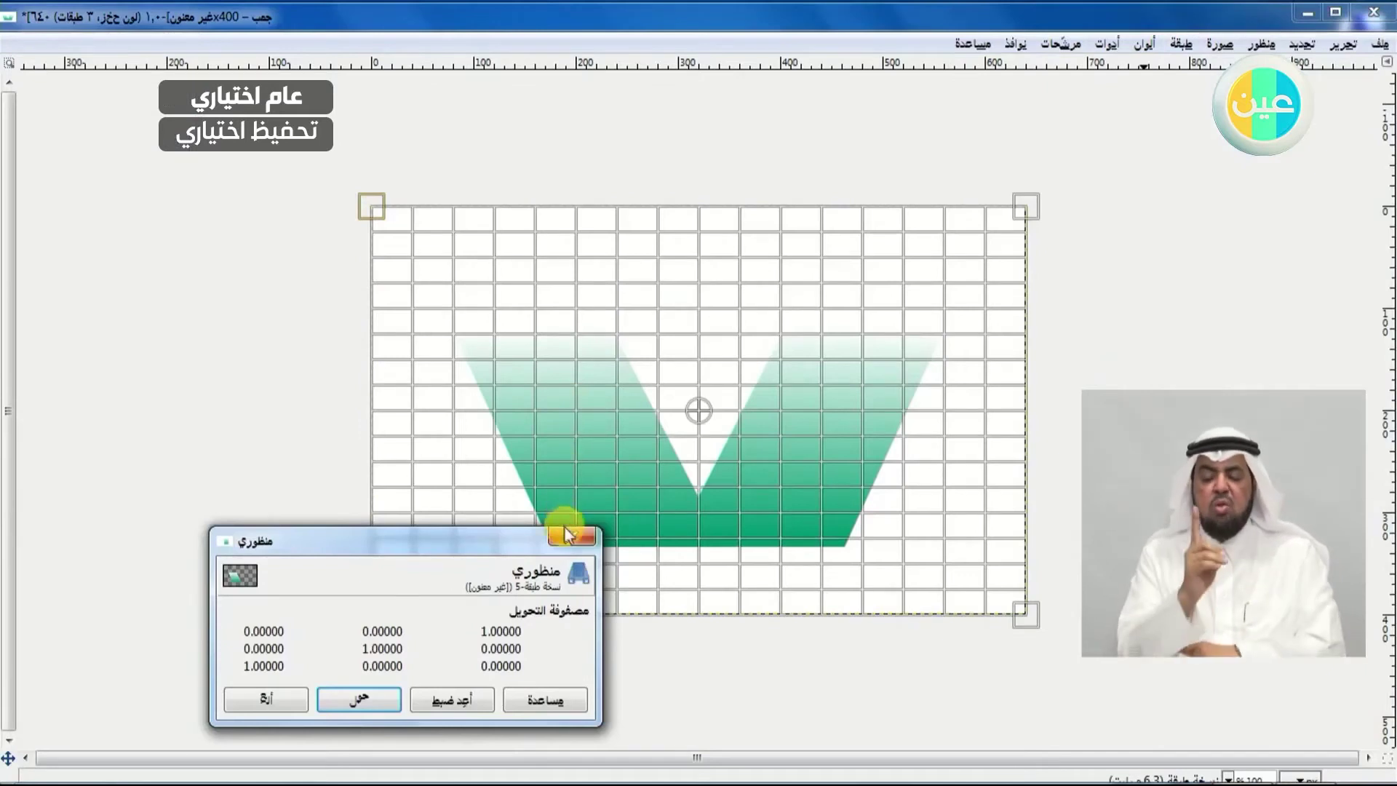
click(566, 531)
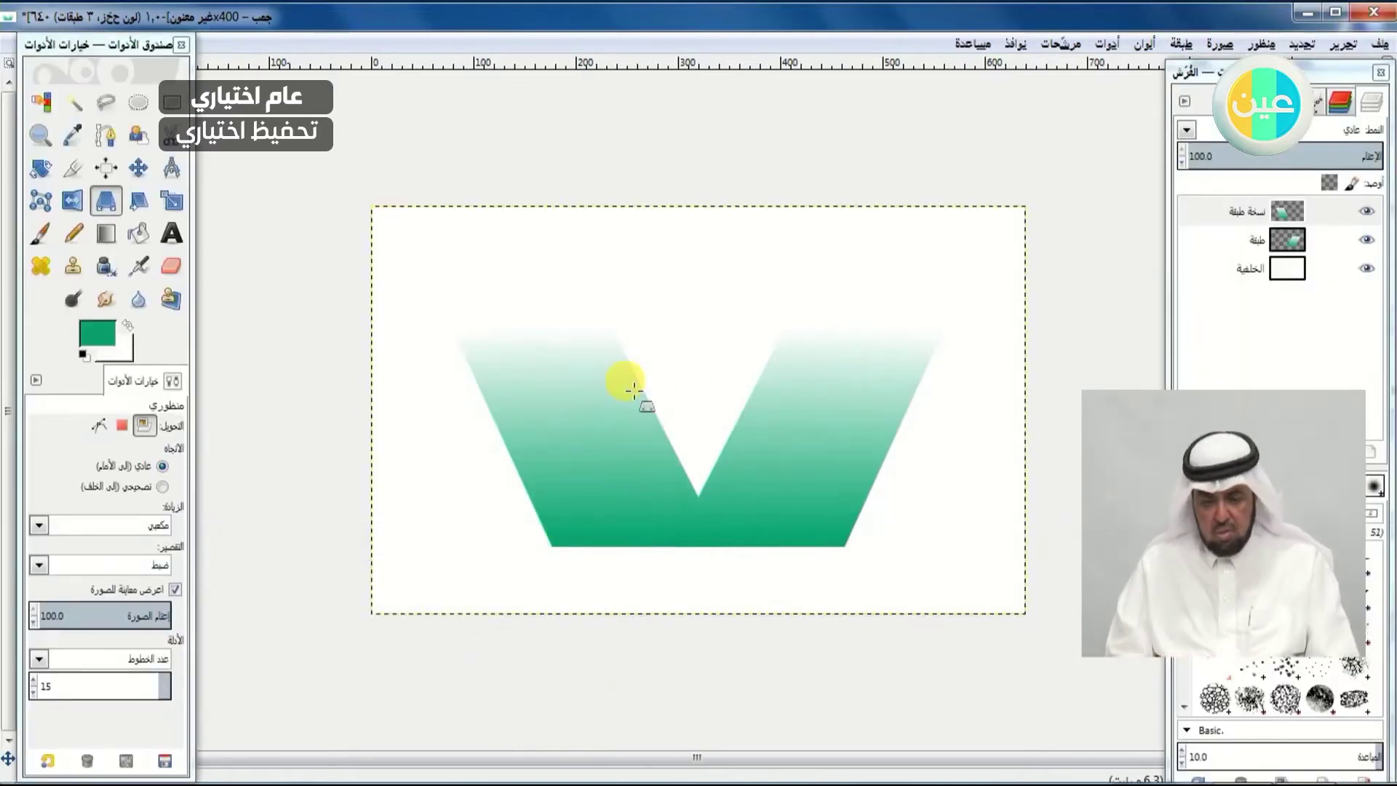
- Move the mirrored copy right so that it overlaps the original shape further and their bases line up
click(143, 172)
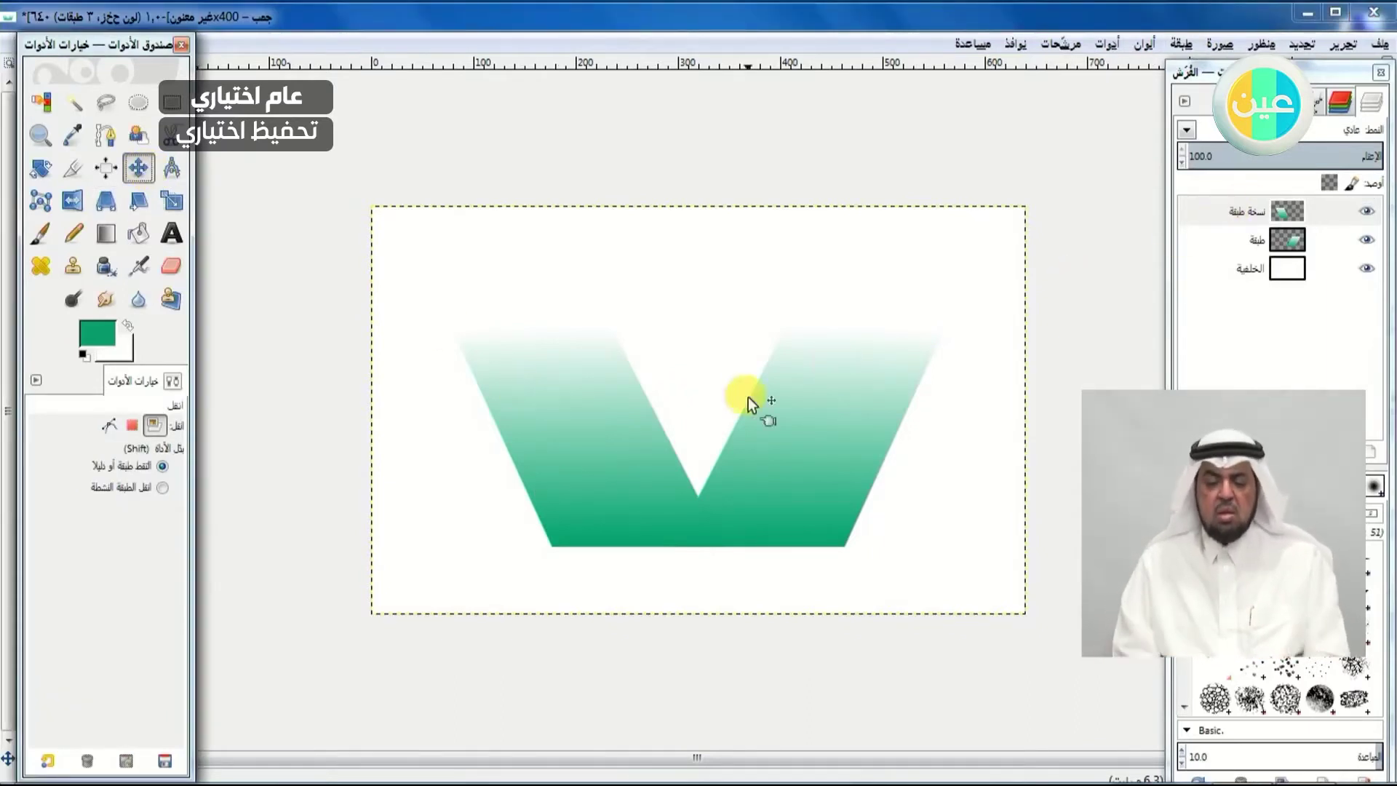
drag(586, 462, 657, 457)
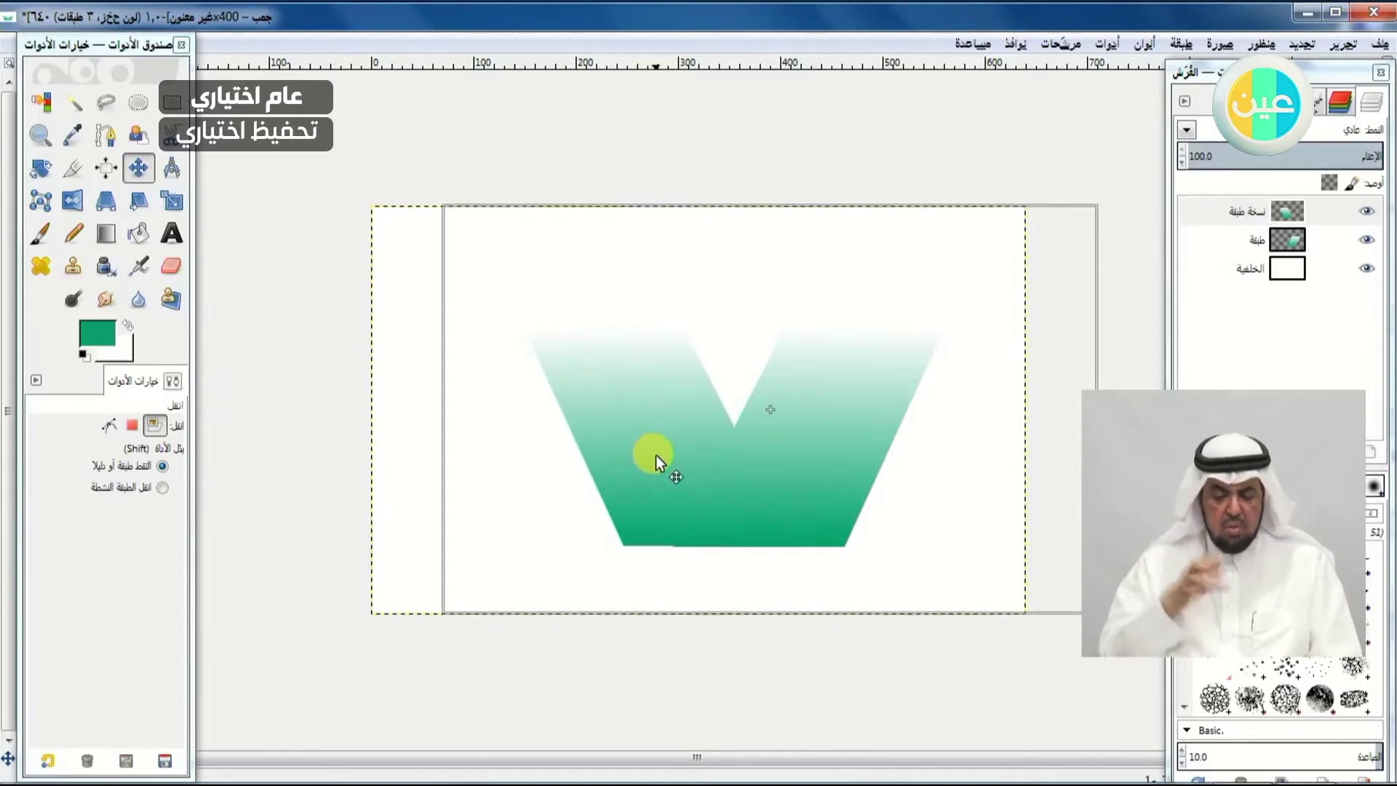
click(656, 455)
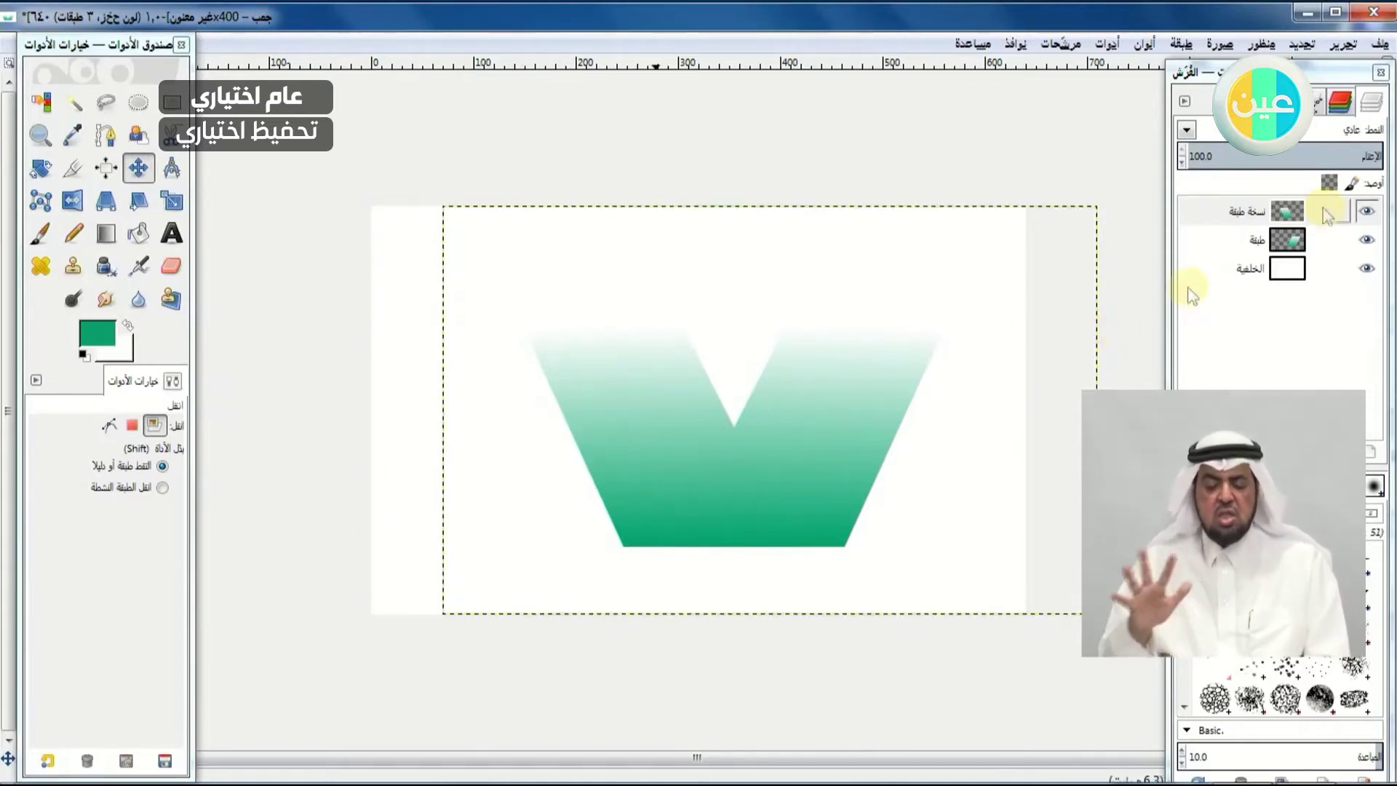
- Link the two shape layers, move them together up and slightly left to centre the V shape, and unlink them
click(1303, 240)
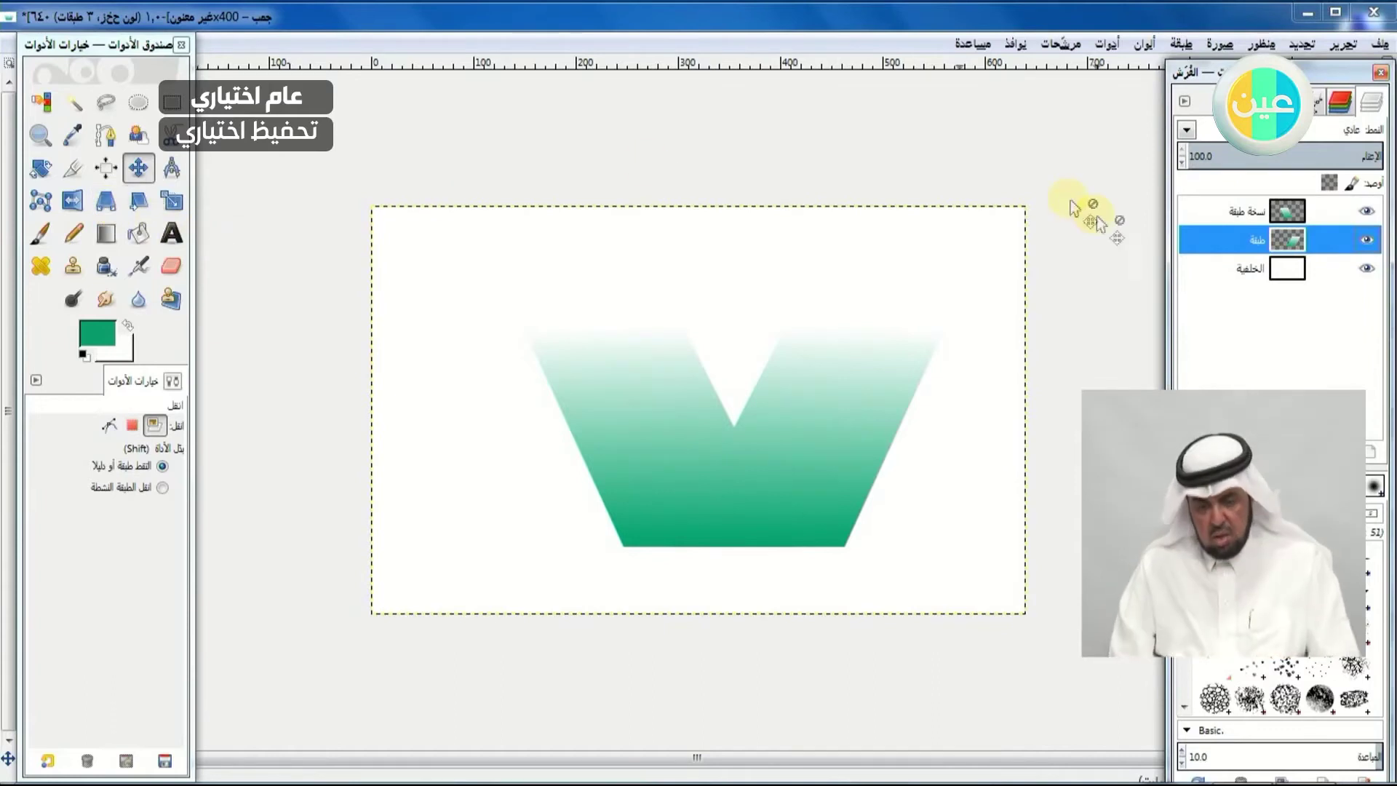
click(1337, 211)
drag(746, 461, 715, 405)
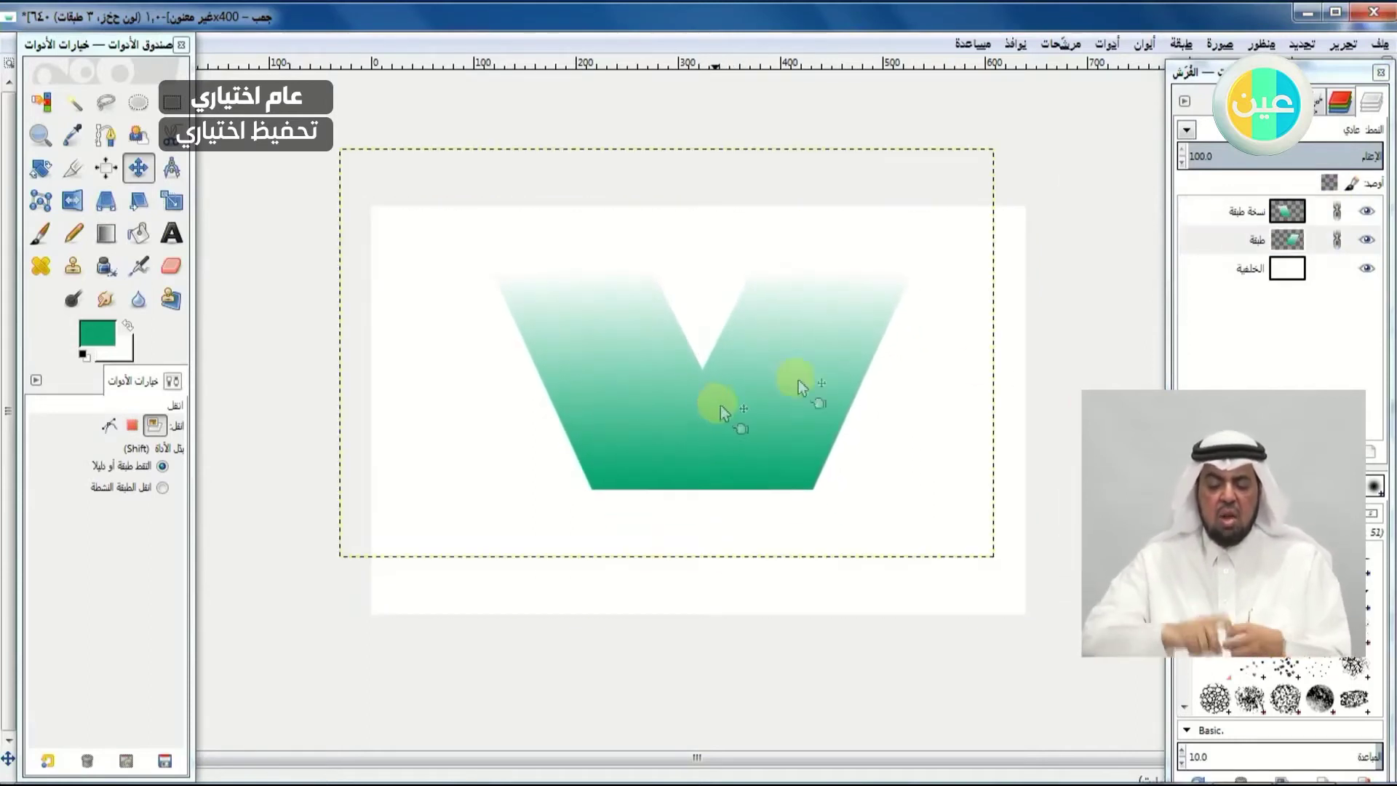
click(1336, 230)
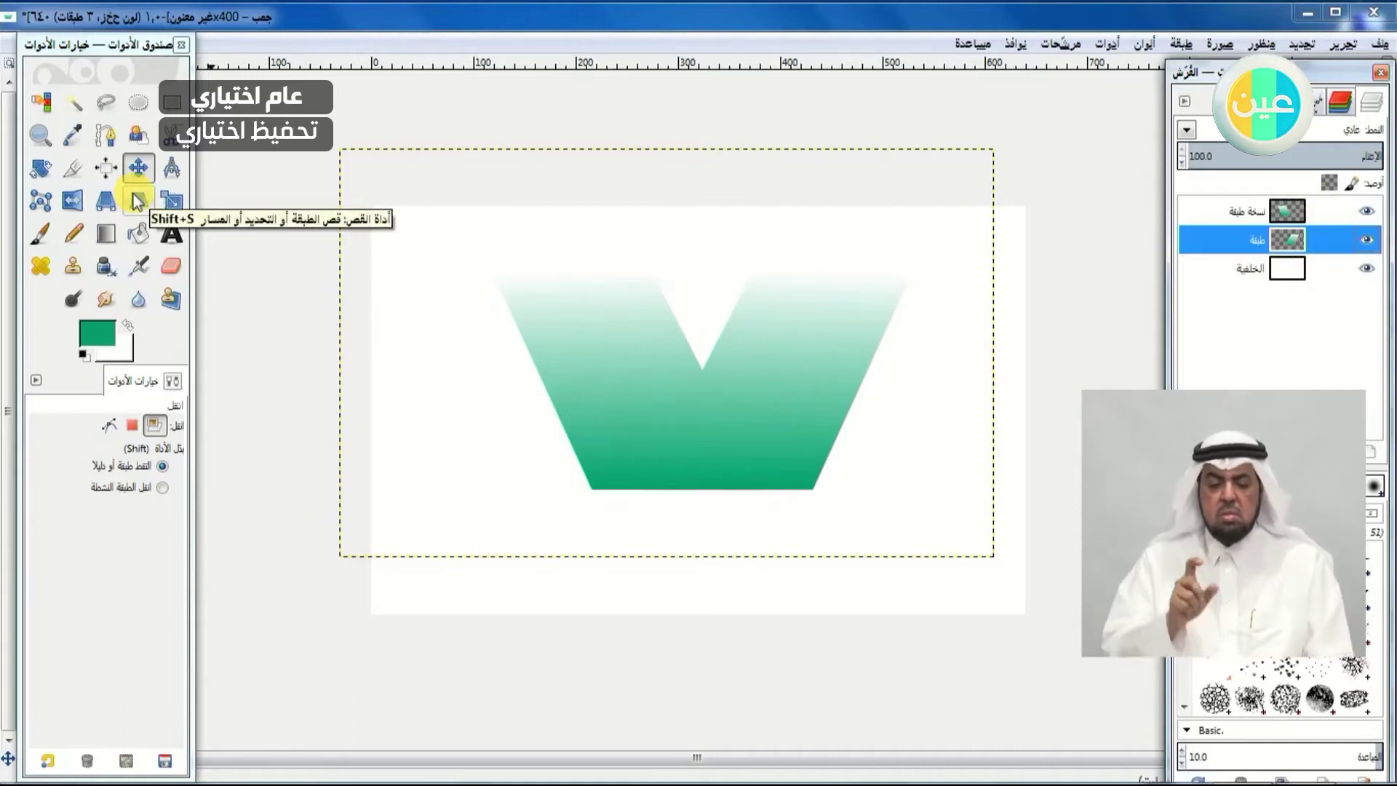
- Try to stretch the original shape's layer outward at its upper-right corner with the Perspective tool
click(105, 201)
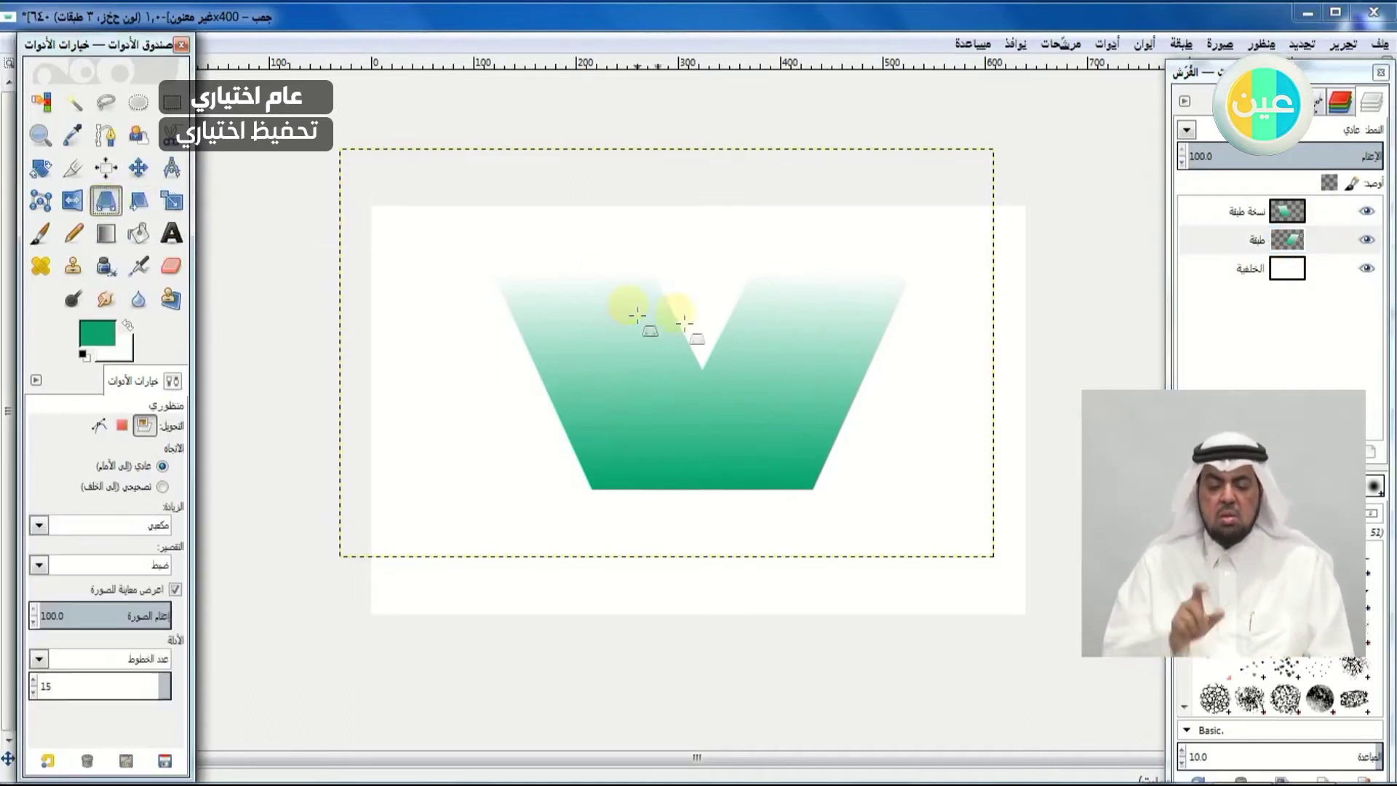
click(684, 322)
key(Tab)
key(Tab)
drag(1001, 142, 1059, 106)
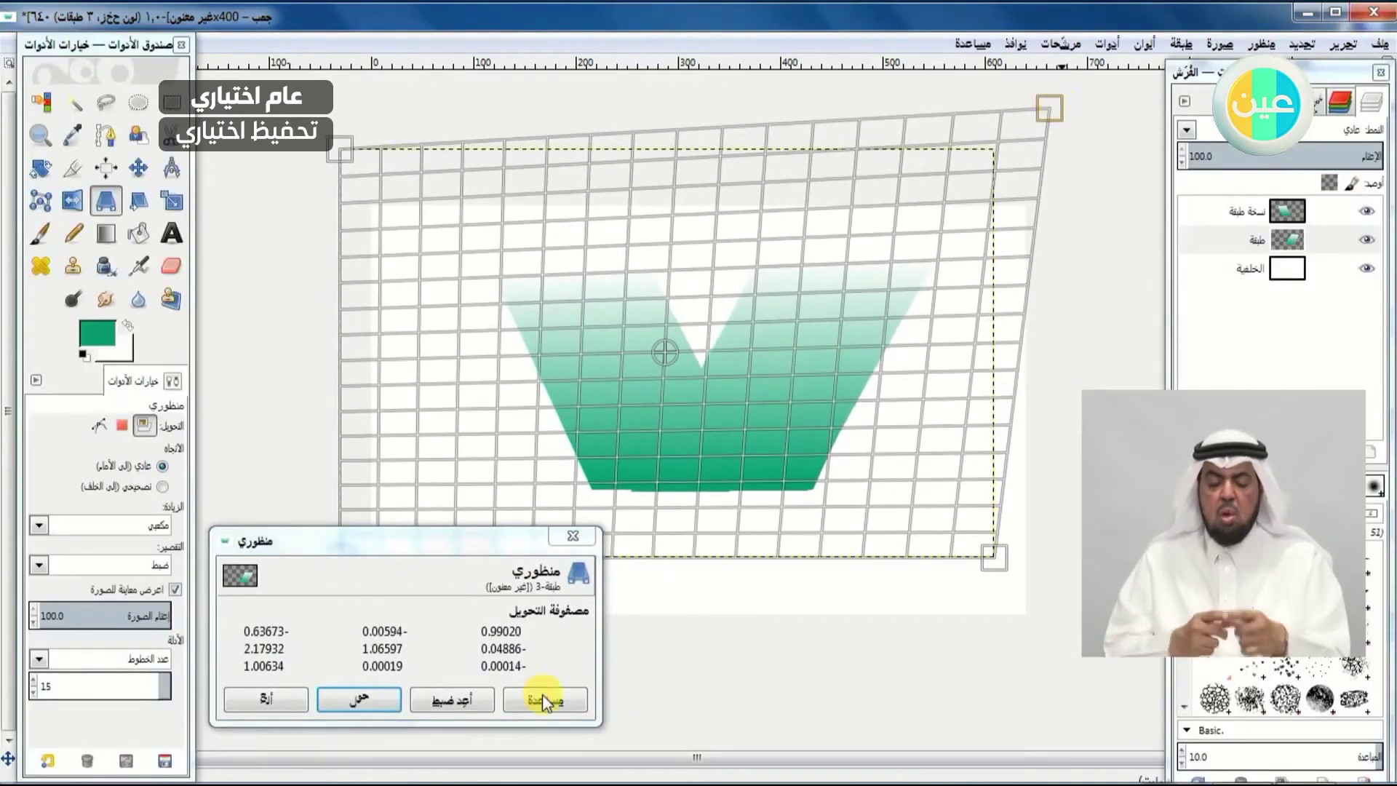
click(369, 704)
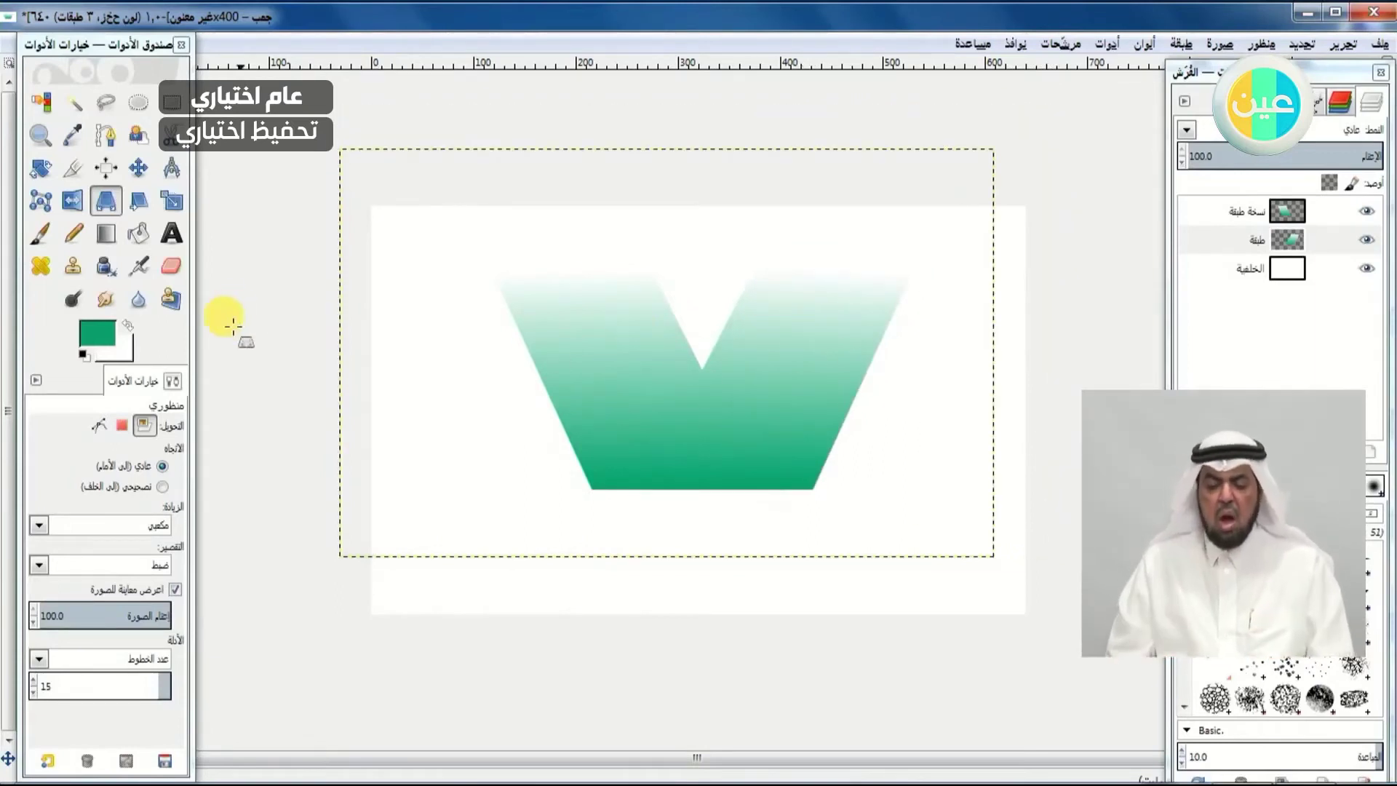
- Activate the Text tool and set the foreground colour to the darker green 0e794b
click(173, 235)
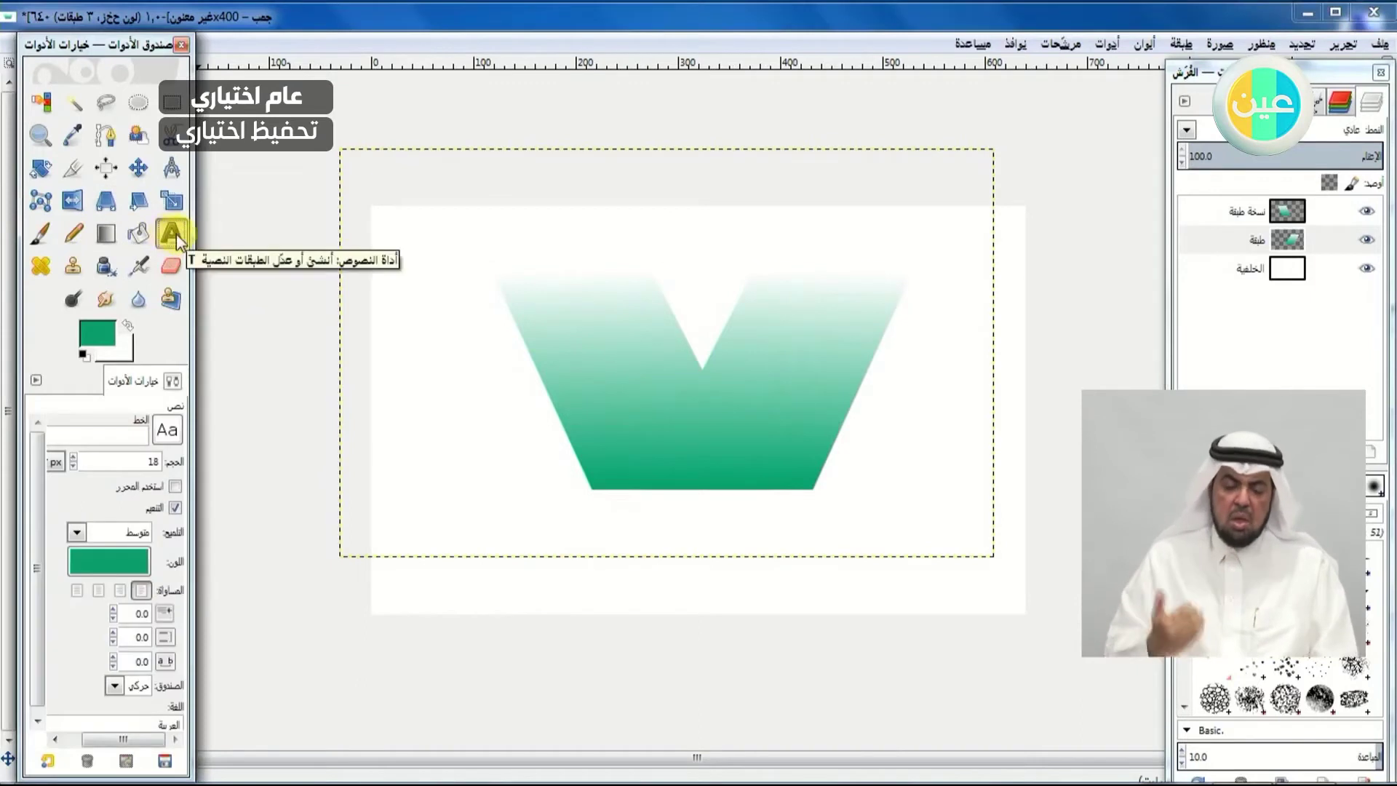
click(98, 335)
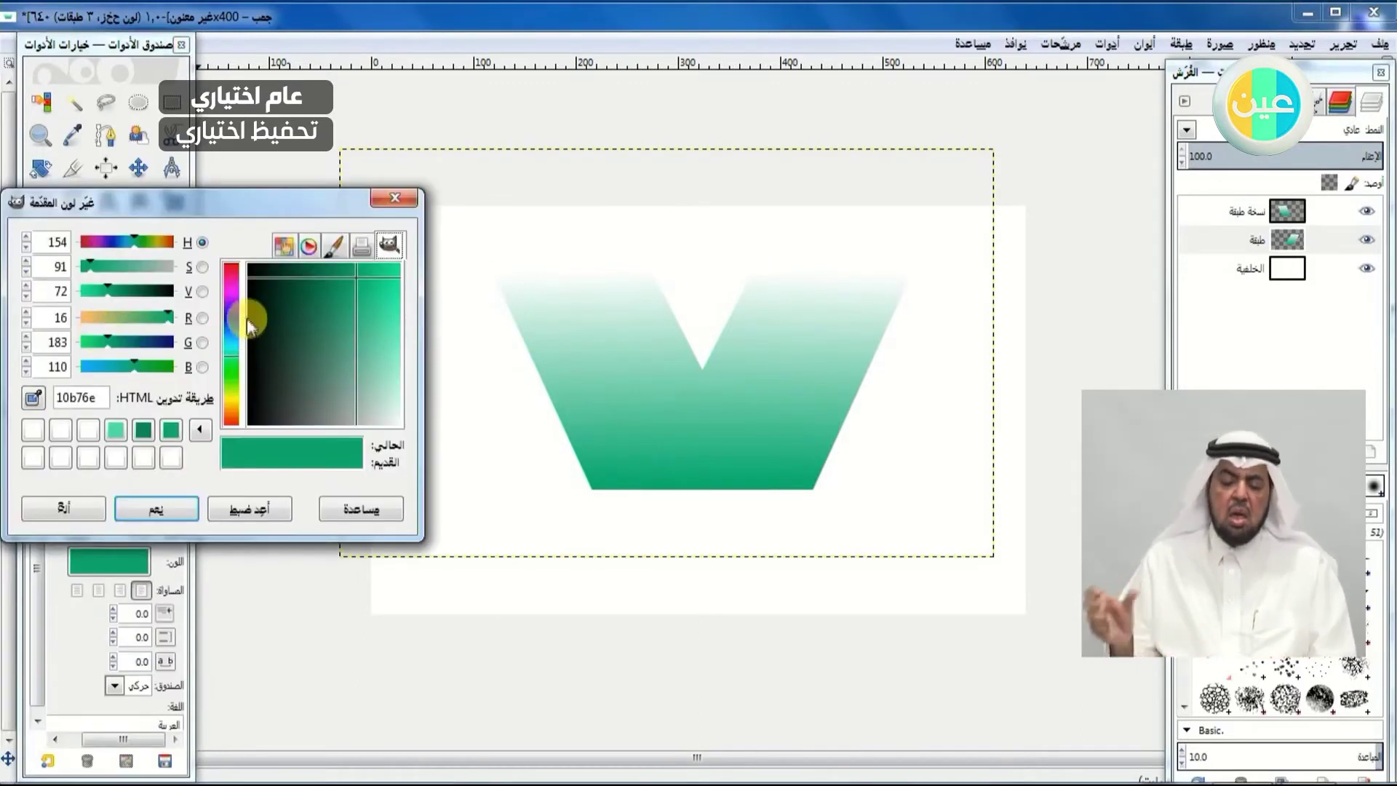
click(321, 282)
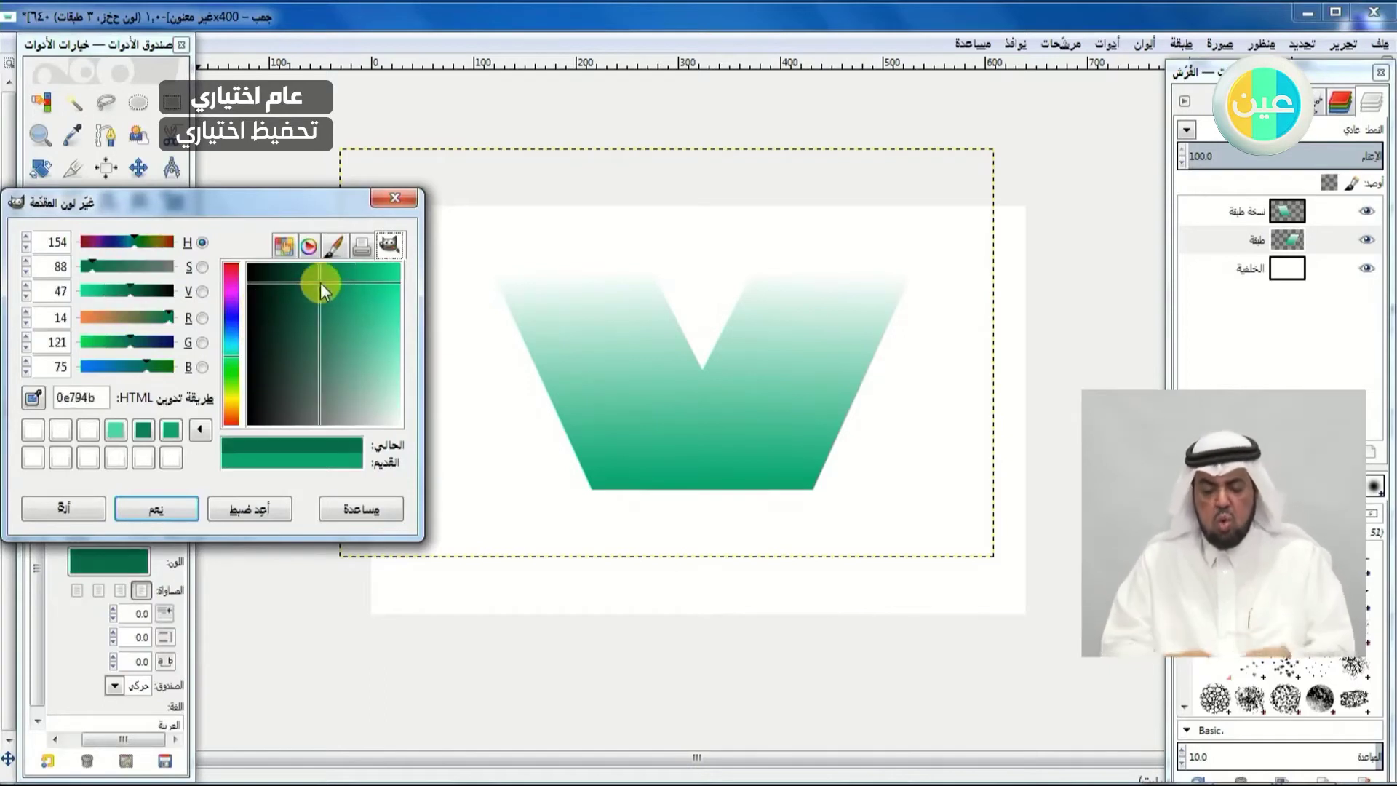
click(149, 510)
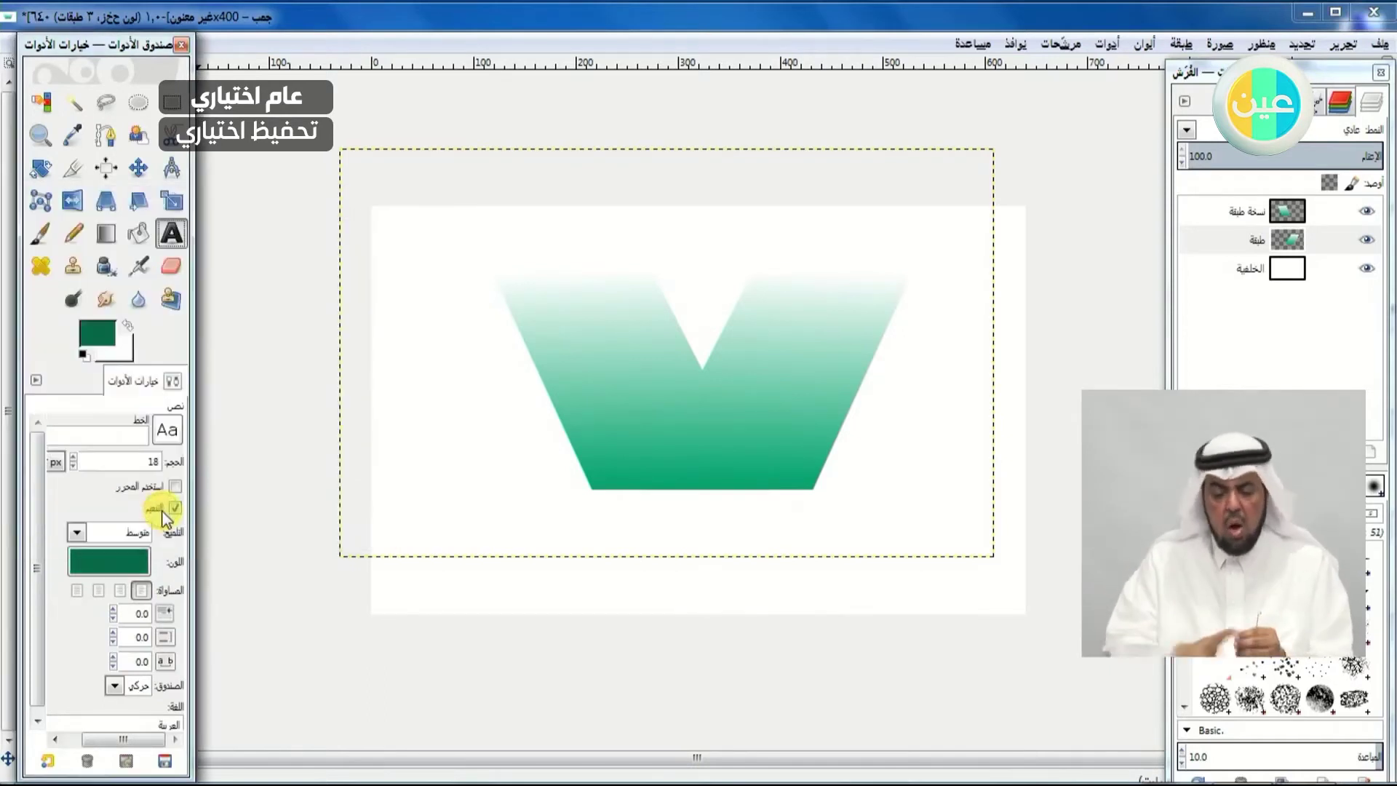
- Draw a text box about 308 × 80 px across the V's lower-left part and enter "المدرسة السعودية"
click(687, 519)
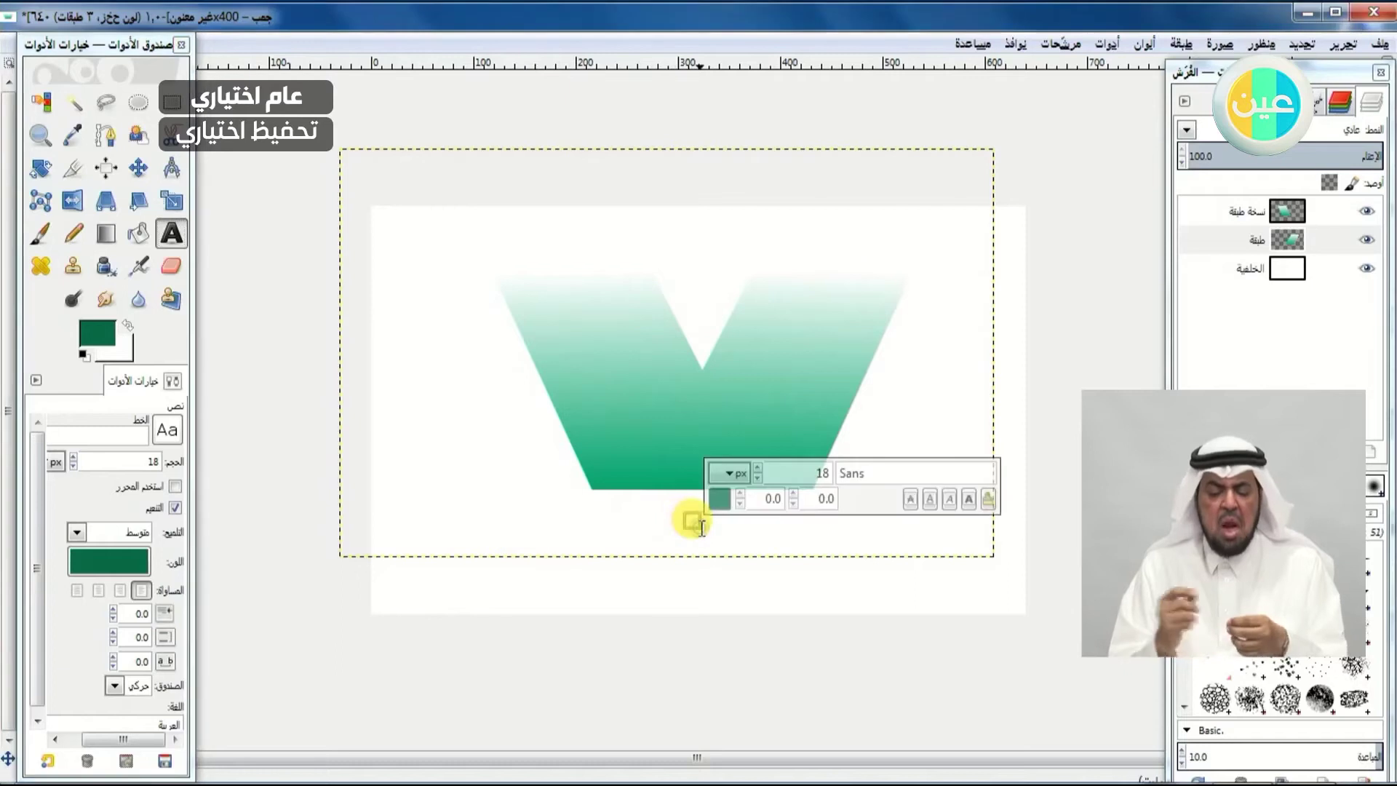
drag(687, 520, 363, 433)
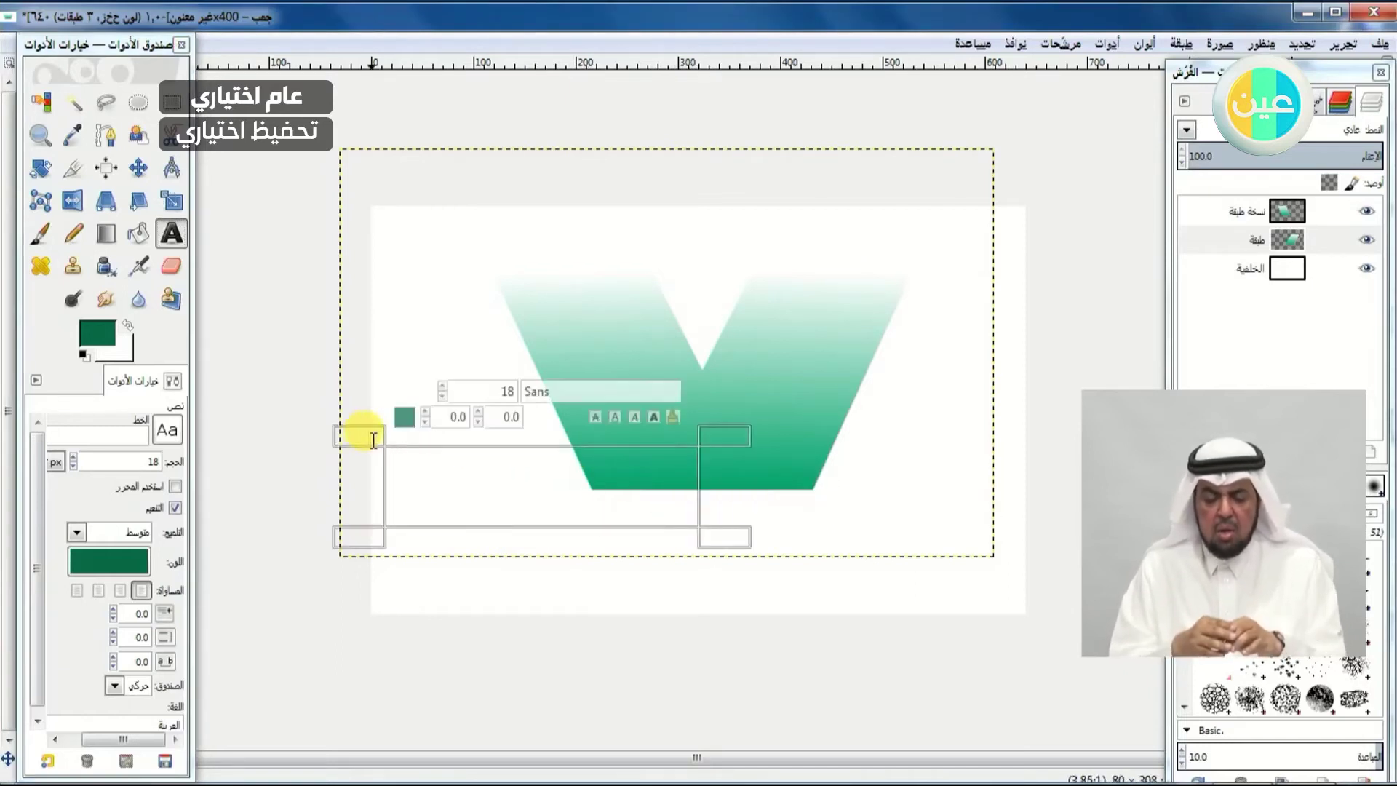
text(h)
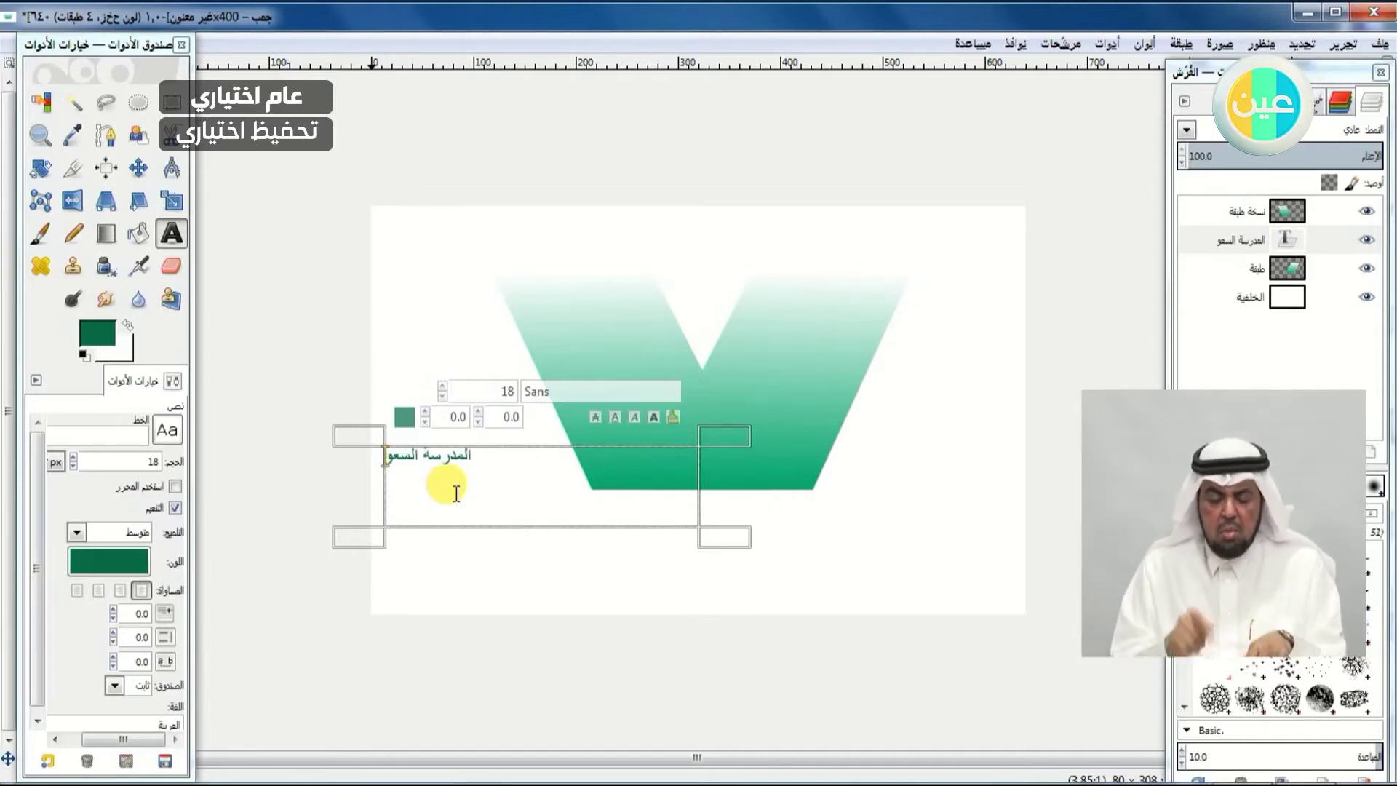
text(ية)
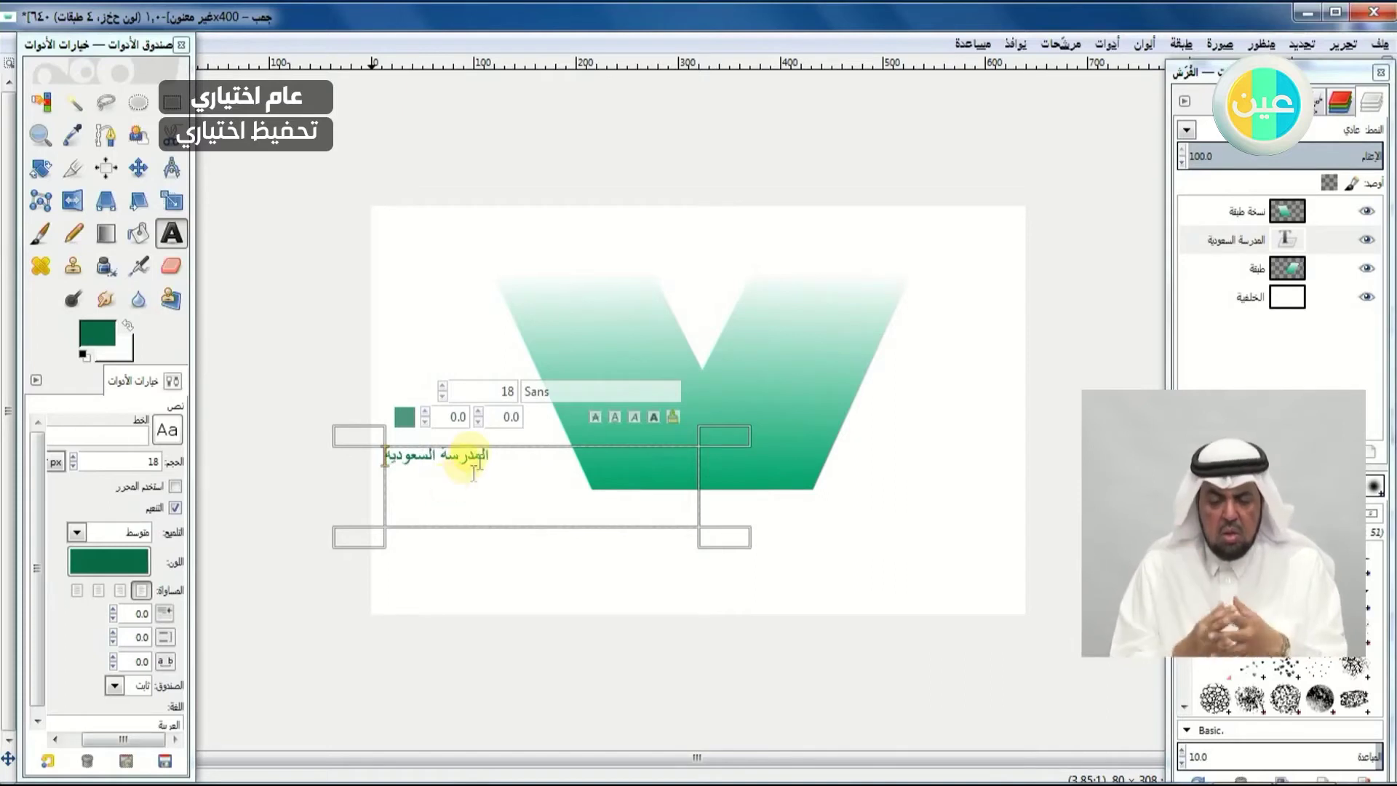
- Set the text's size to 48 px and widen its box to about 397 × 78 px
triple_click(476, 460)
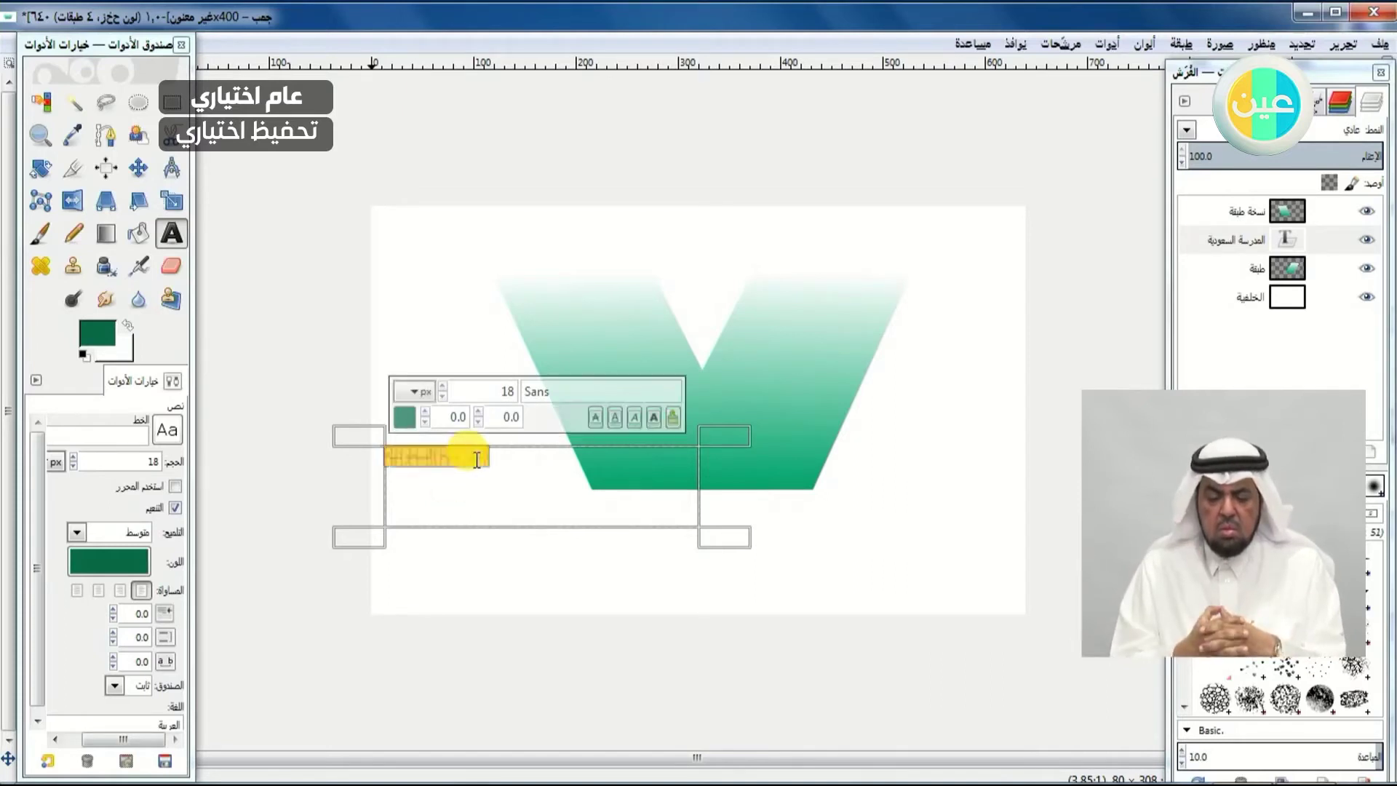
scroll(444, 386, up, 12)
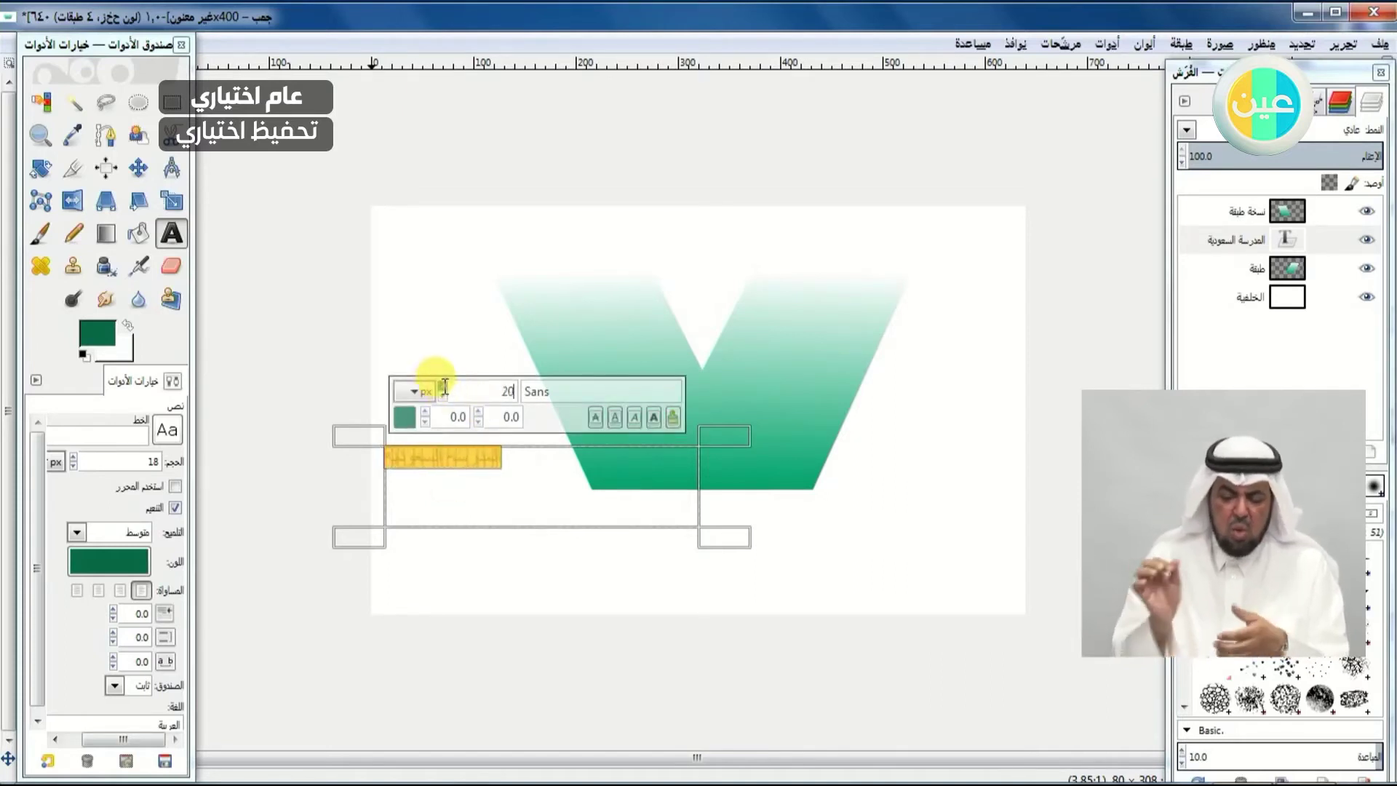
scroll(445, 386, up, 20)
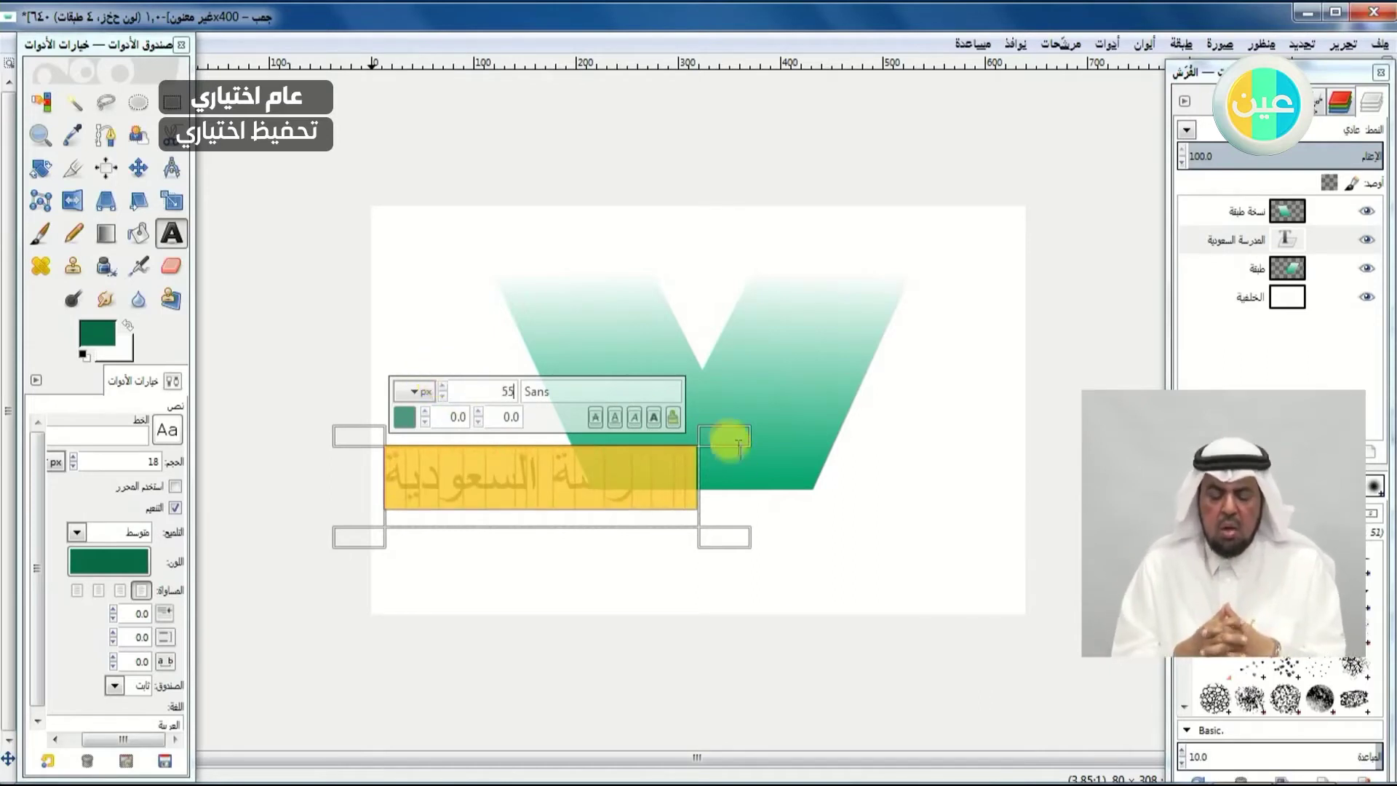
drag(743, 436, 756, 437)
drag(821, 437, 828, 439)
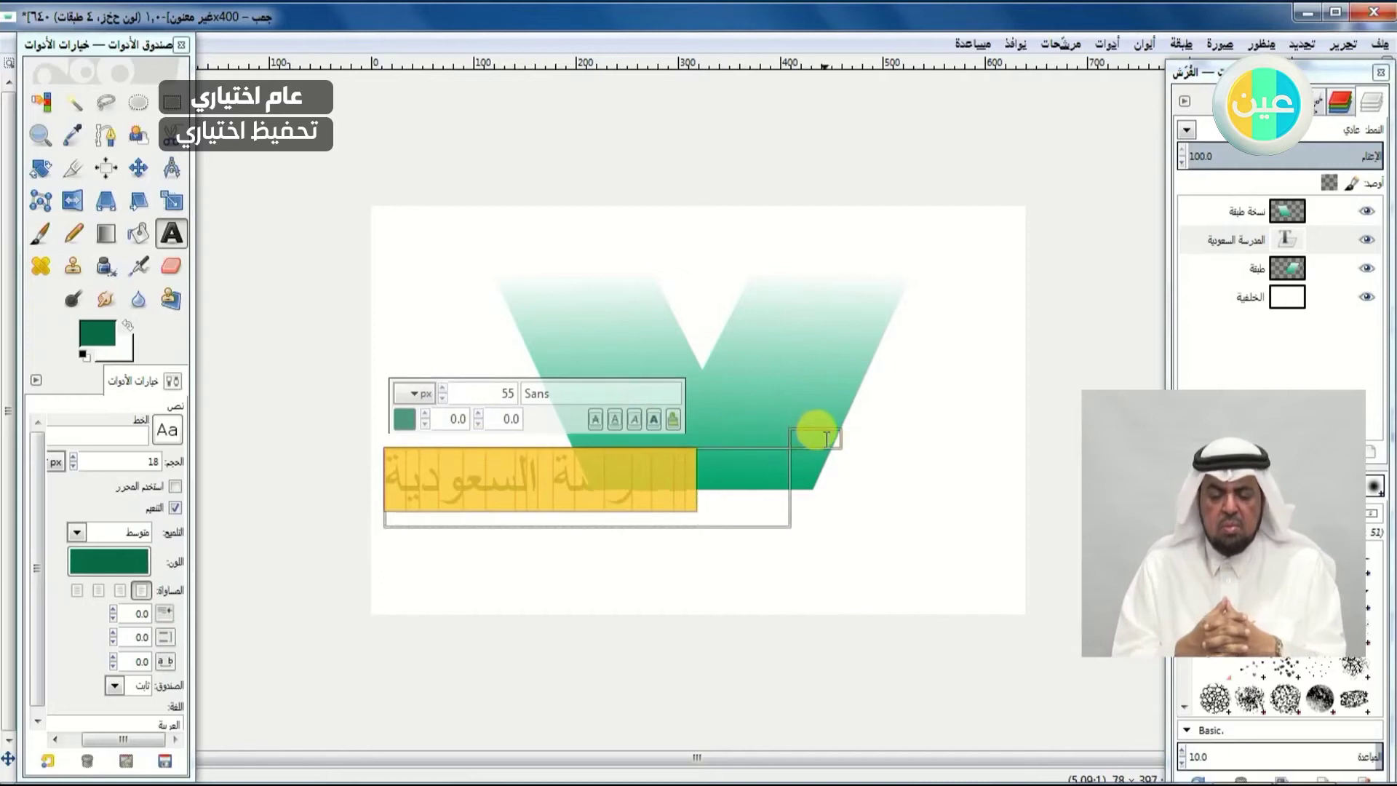
scroll(442, 385, up, 5)
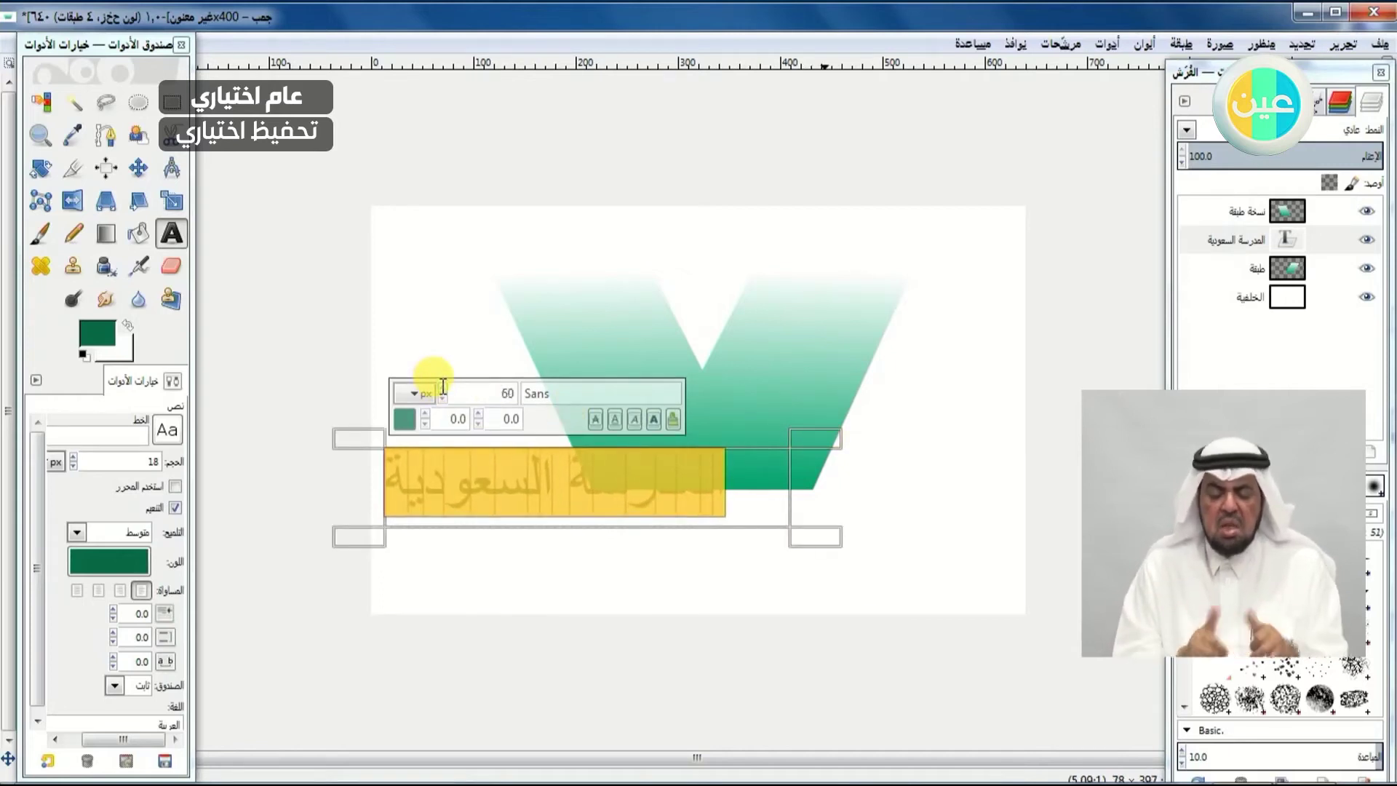
scroll(442, 393, down, 12)
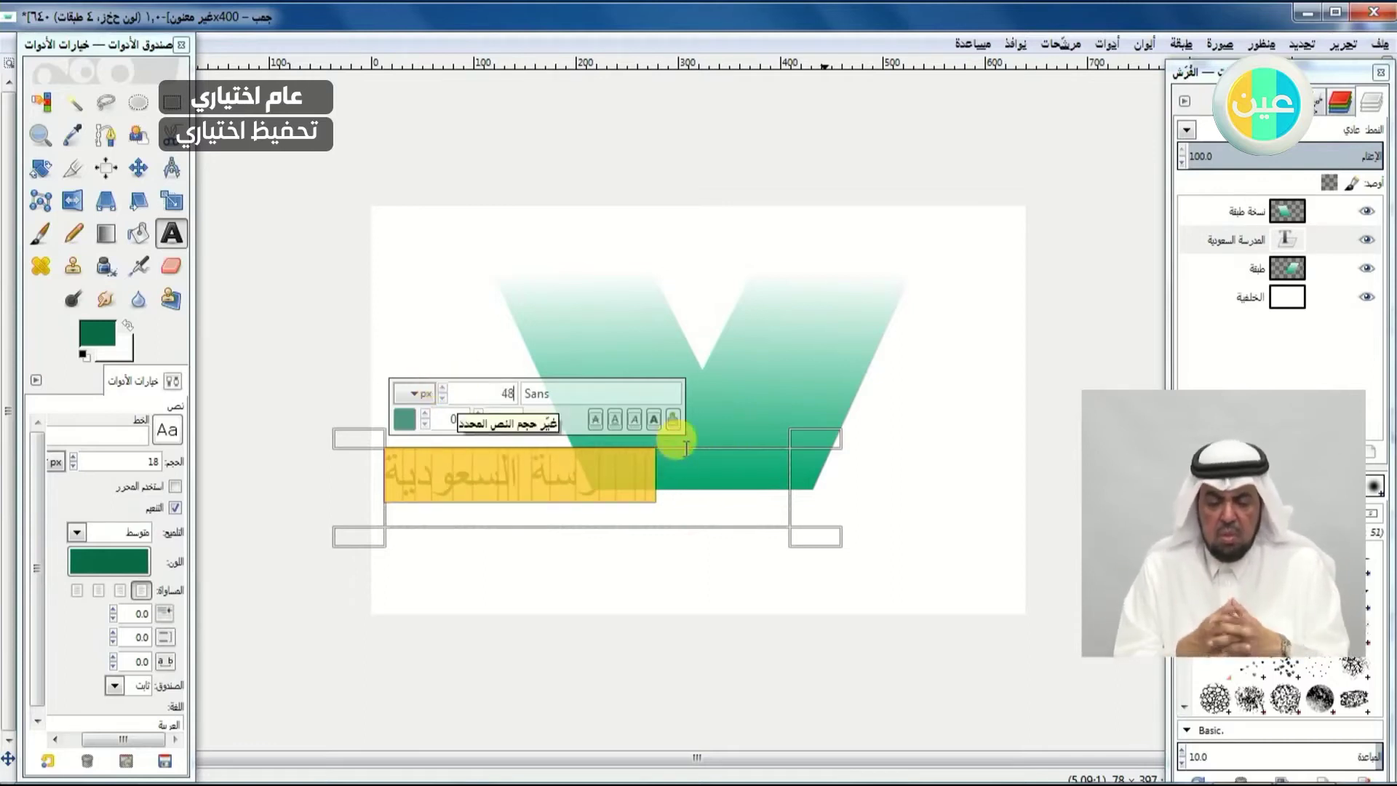
click(710, 572)
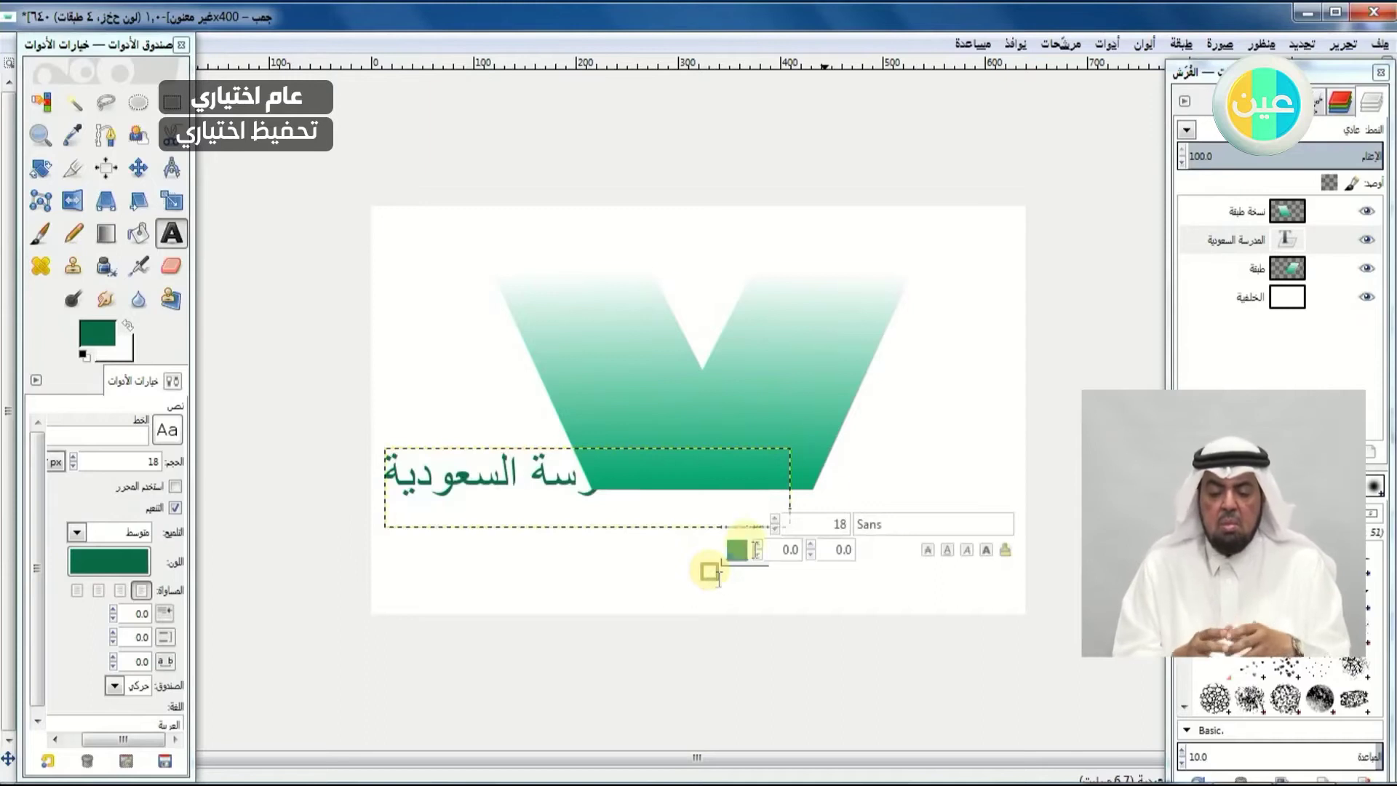
- Try to move the text layer out from behind the V with the Move tool
click(1241, 240)
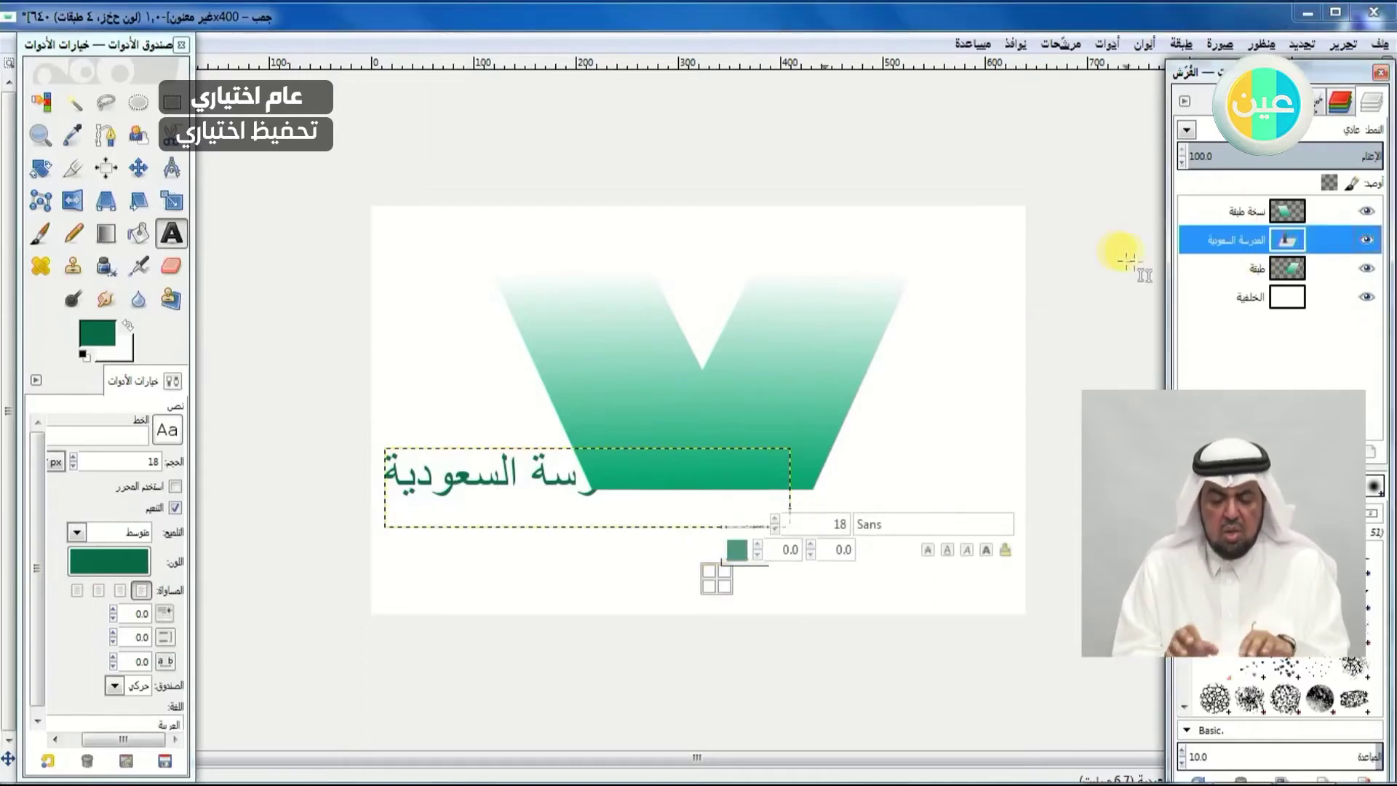
click(138, 168)
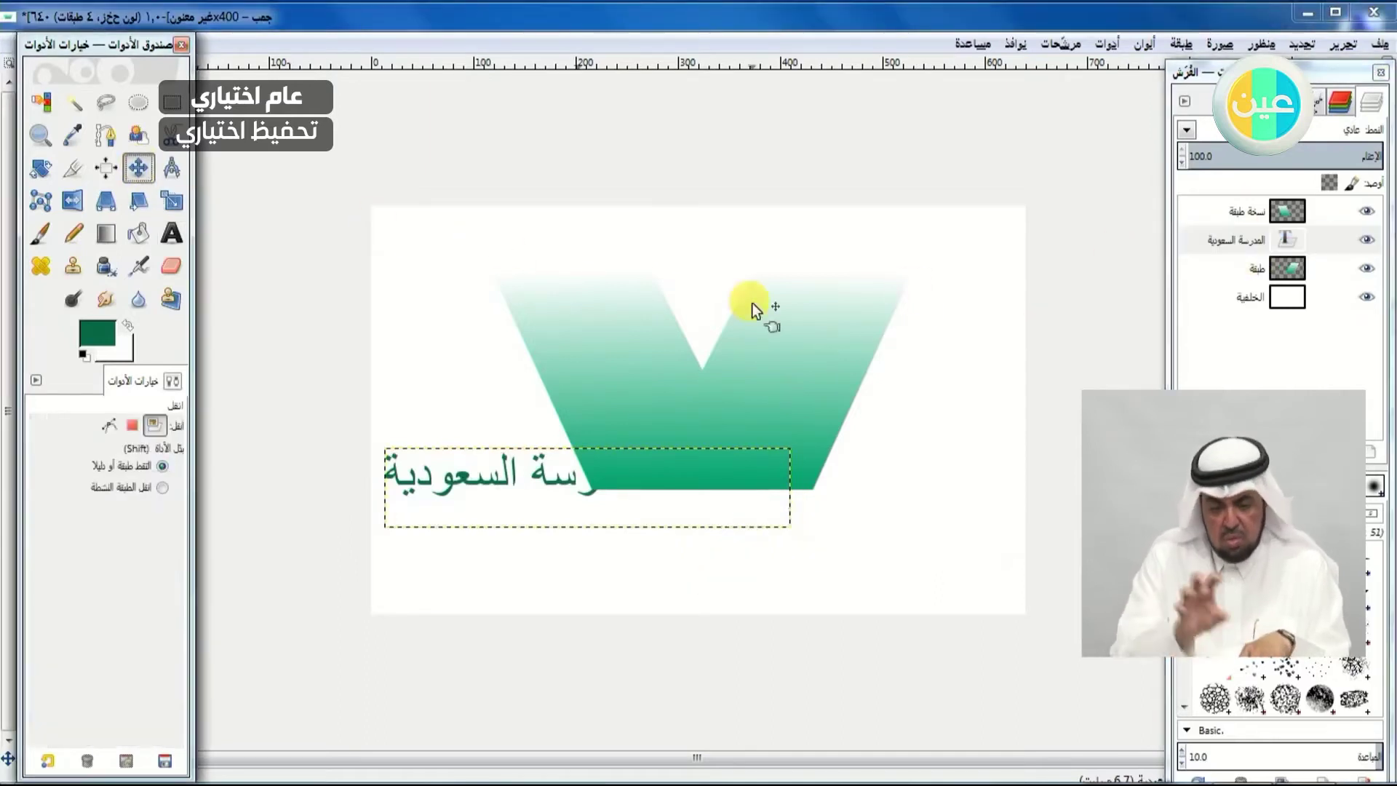
click(1270, 240)
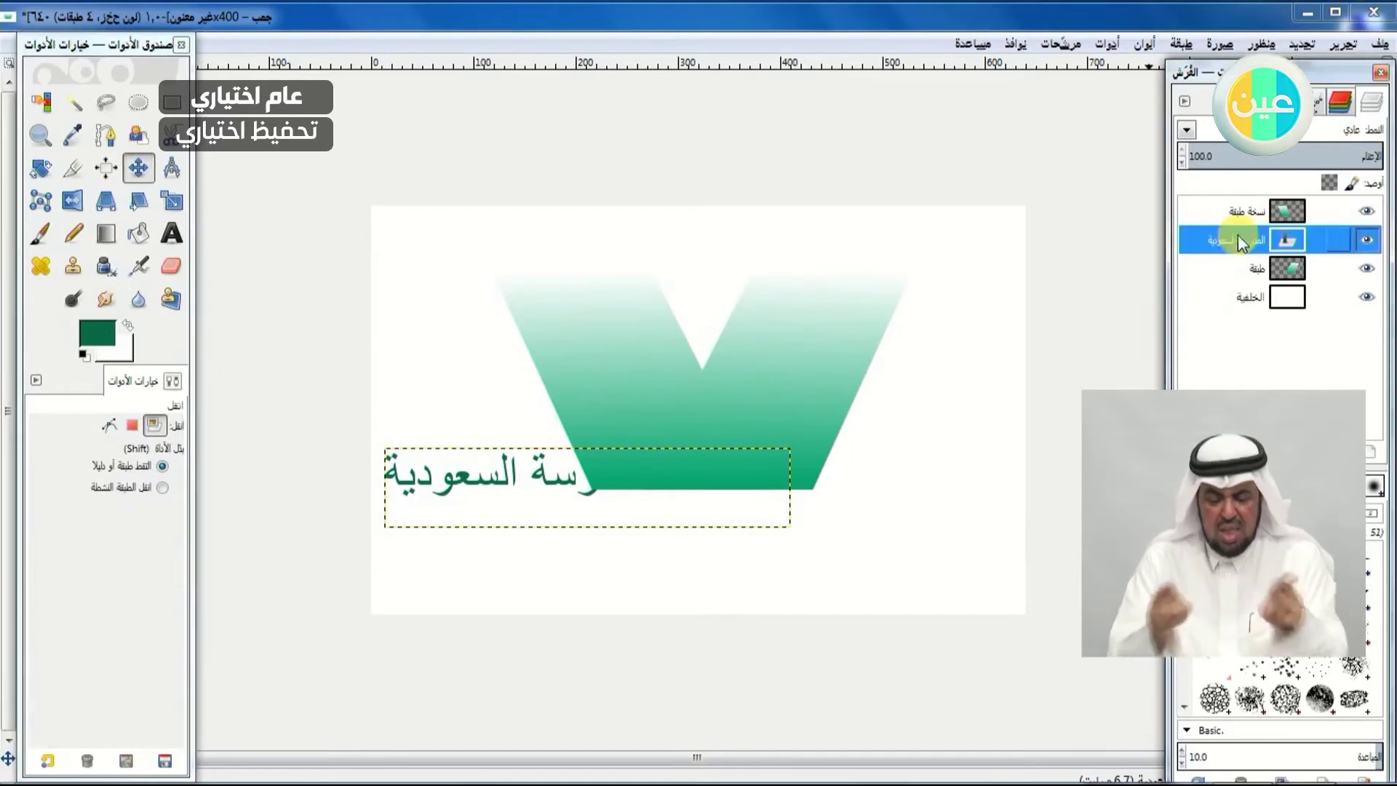
click(521, 478)
click(522, 478)
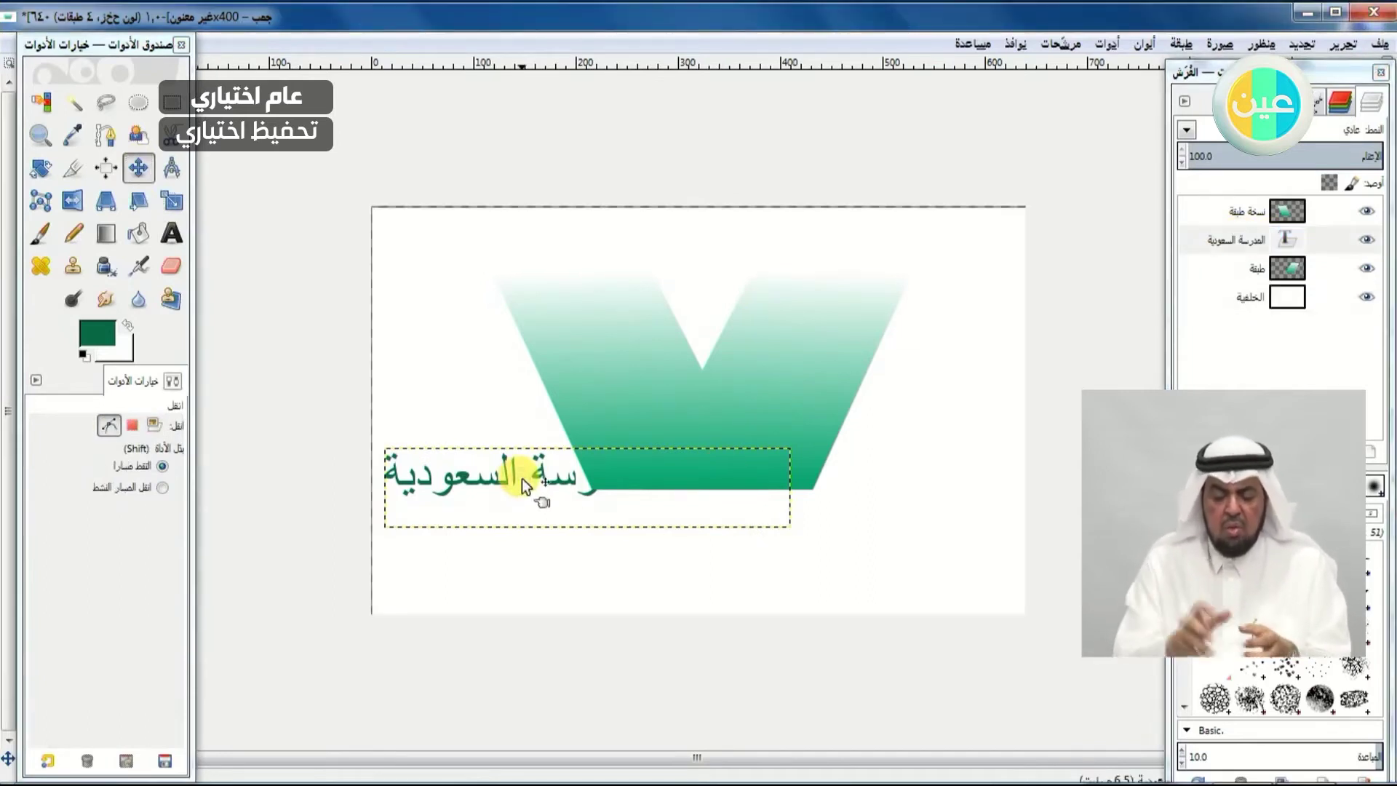
click(1243, 258)
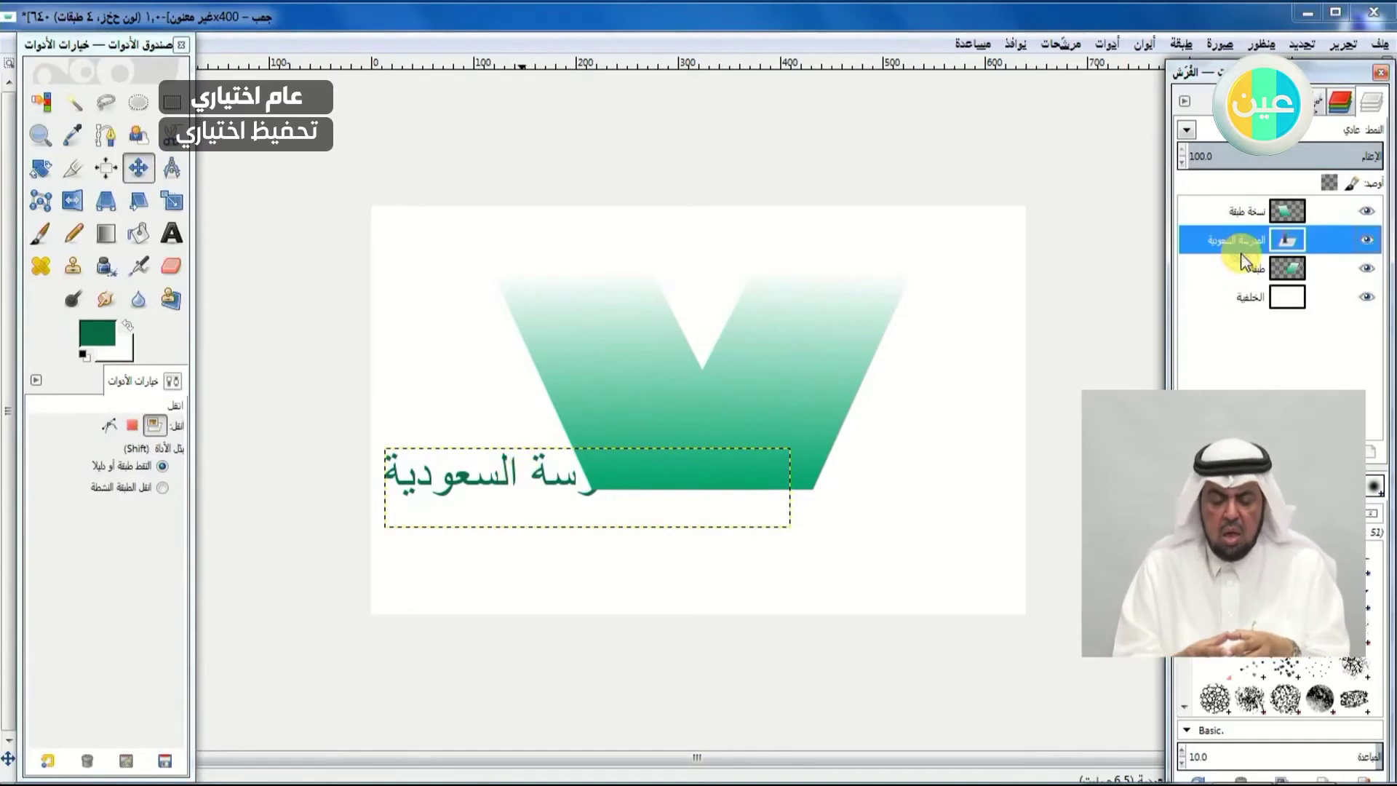
click(139, 168)
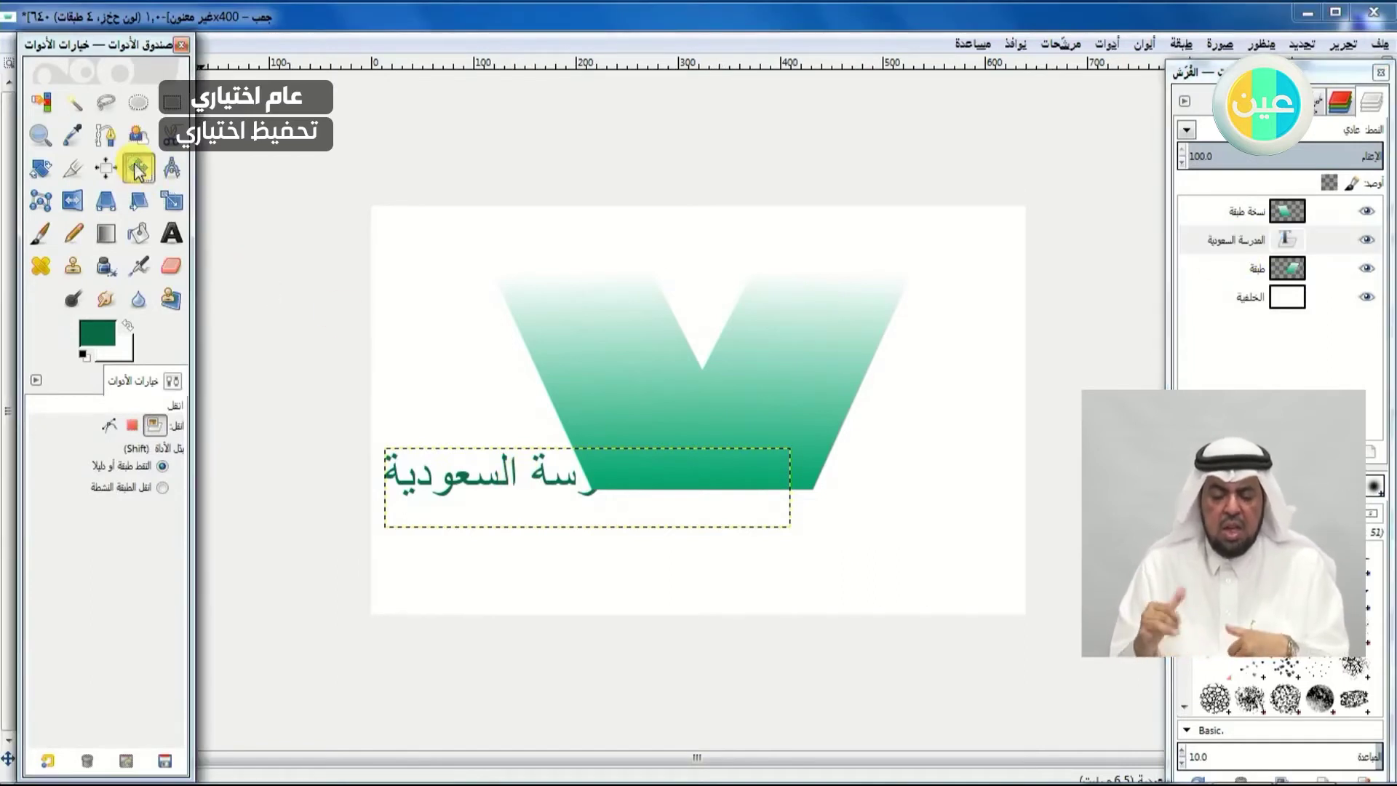
click(433, 478)
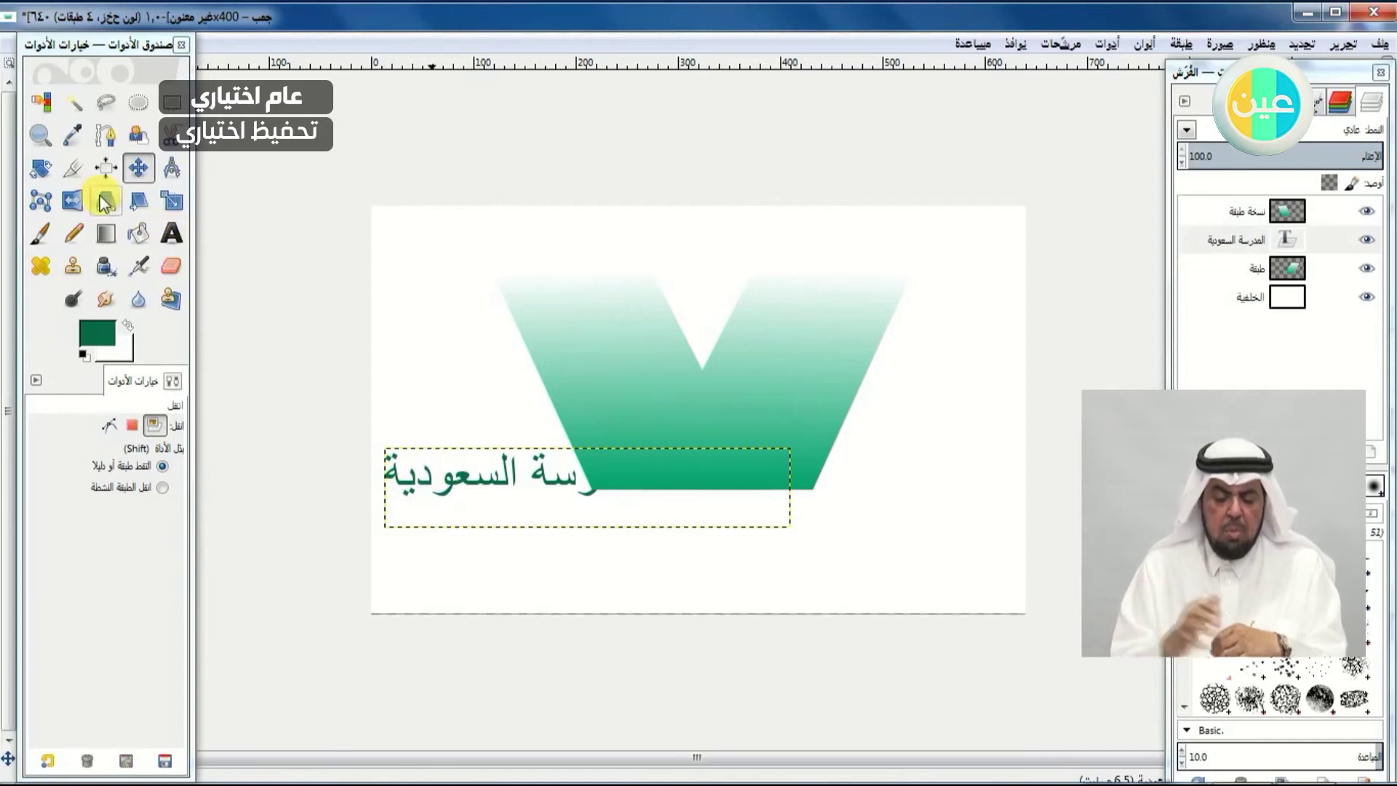
- Reposition the text layer with the Scale tool so that the words sit centred just below the V, and apply the transformation
click(164, 195)
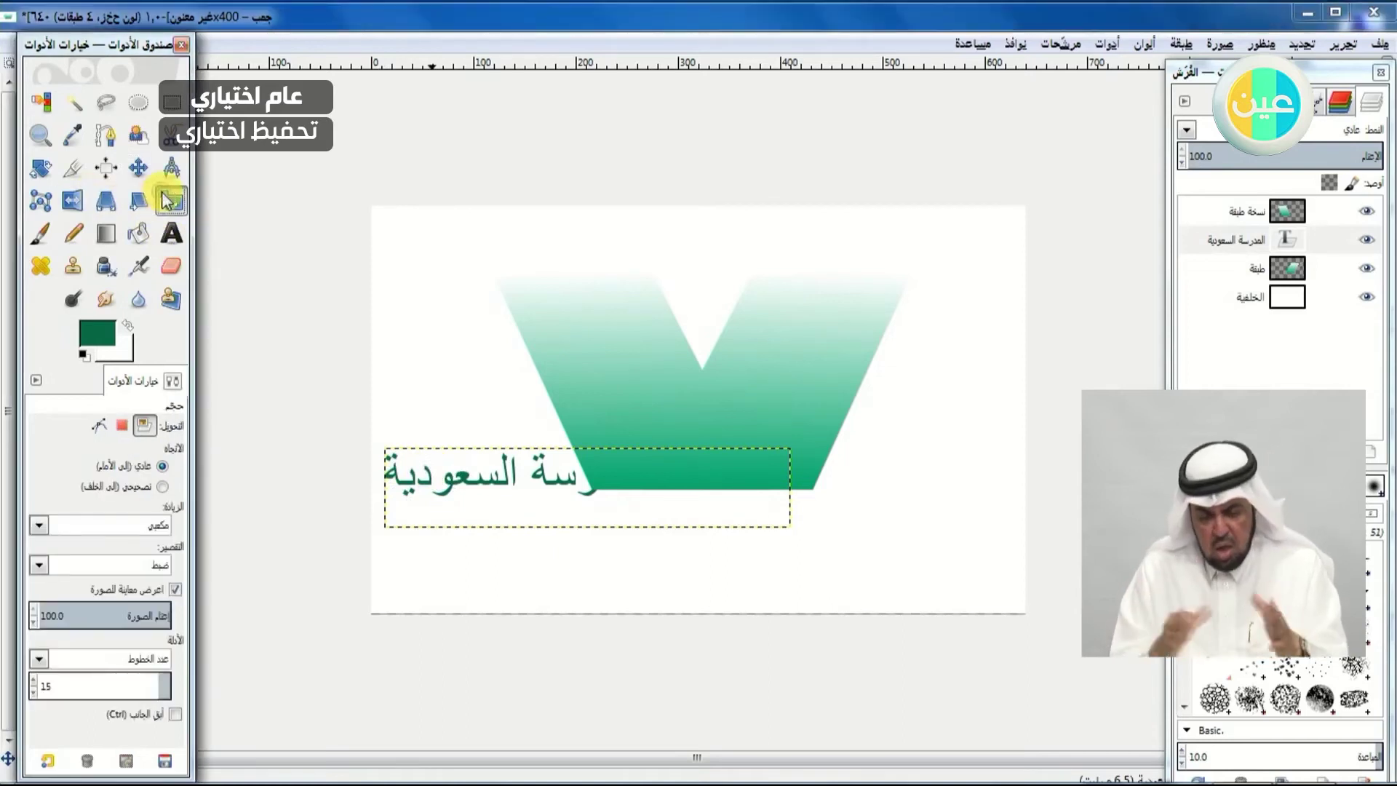
click(480, 466)
drag(587, 489, 828, 539)
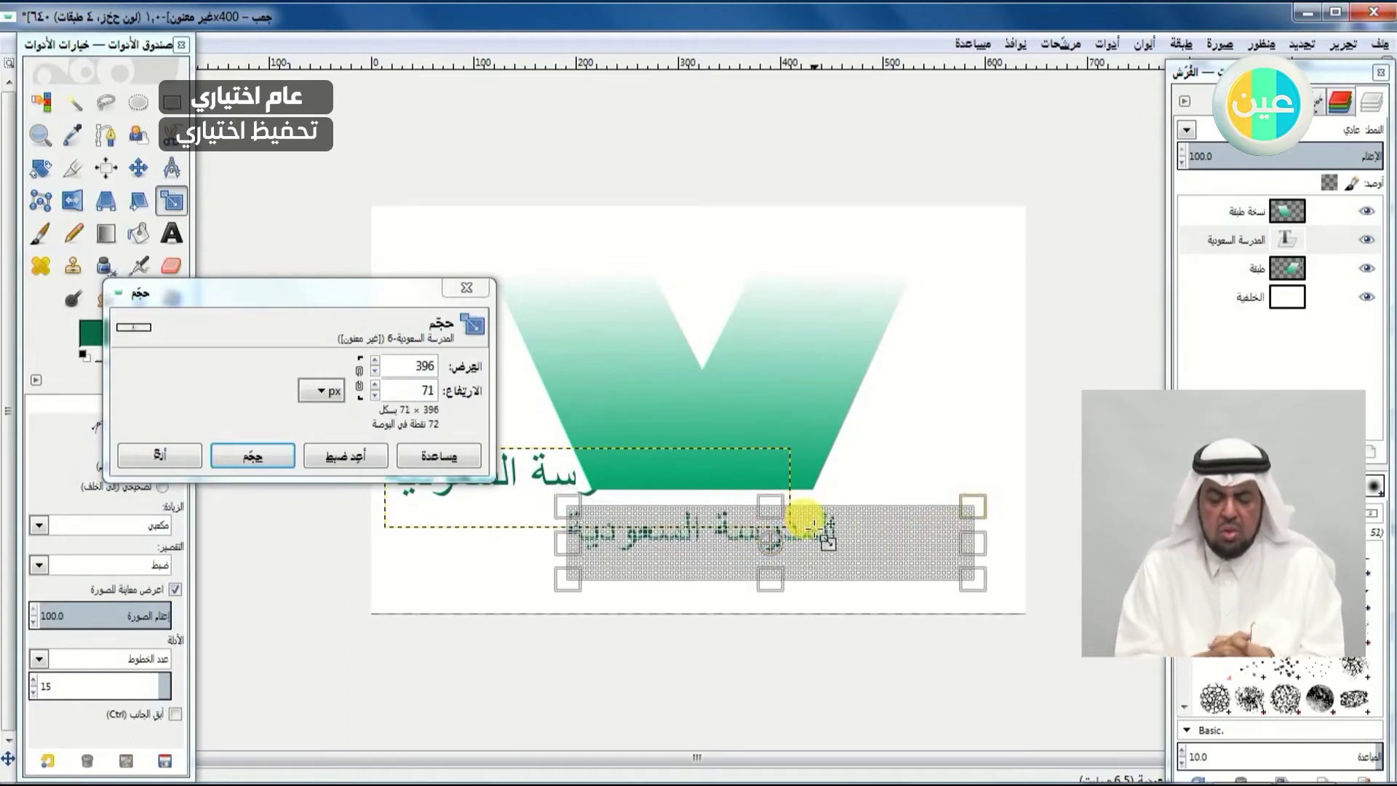
key(Return)
key(Tab)
click(481, 546)
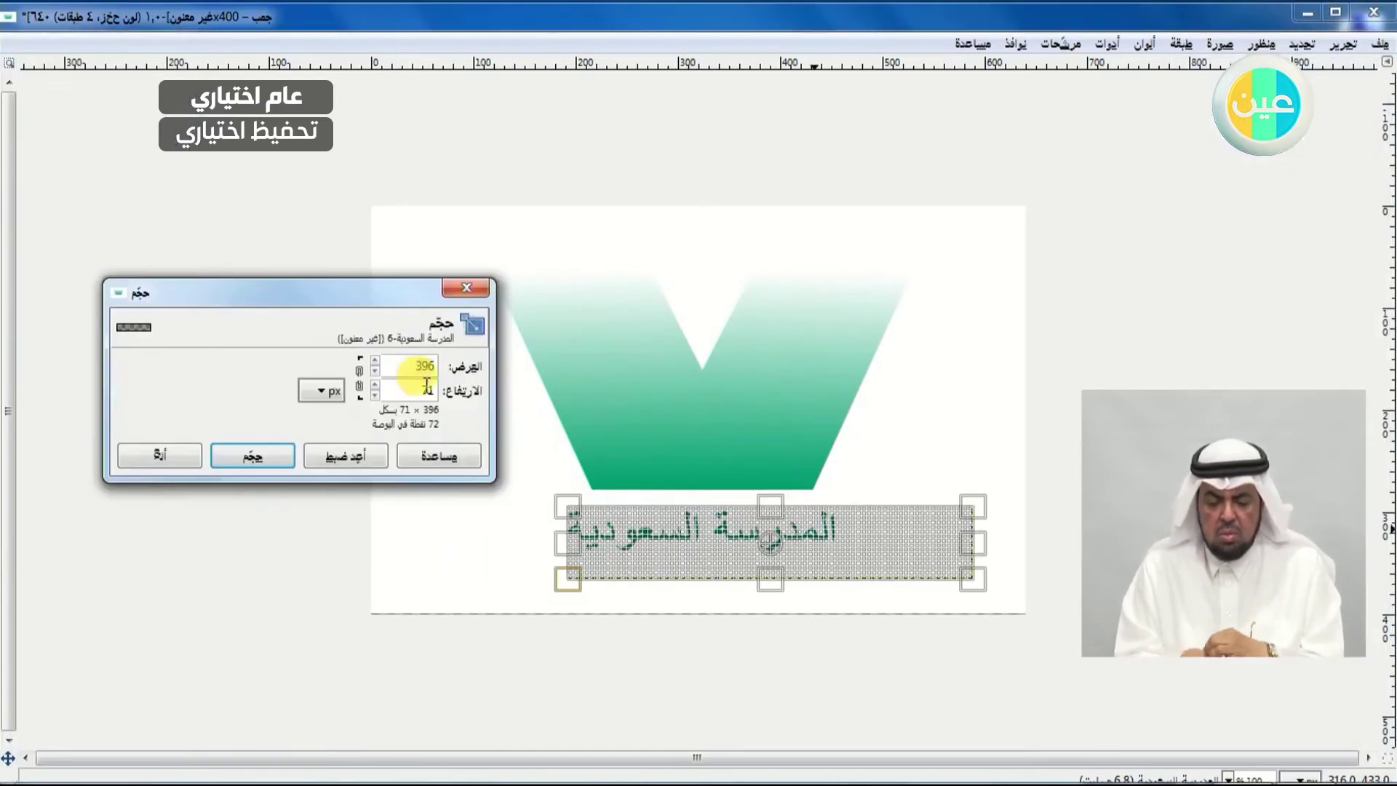
click(467, 288)
key(Tab)
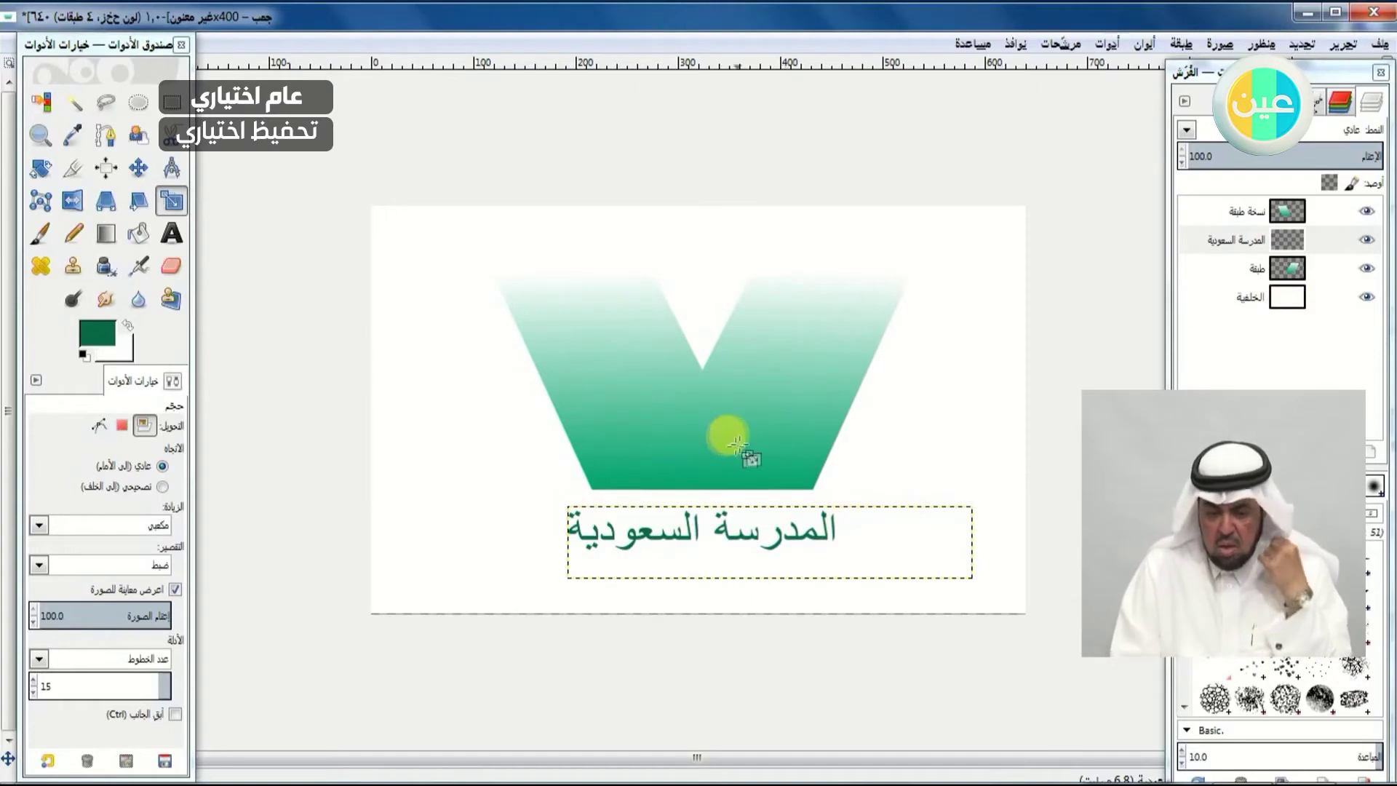
- Hide the background layer to check the logo against transparency, and show the background again
click(1299, 269)
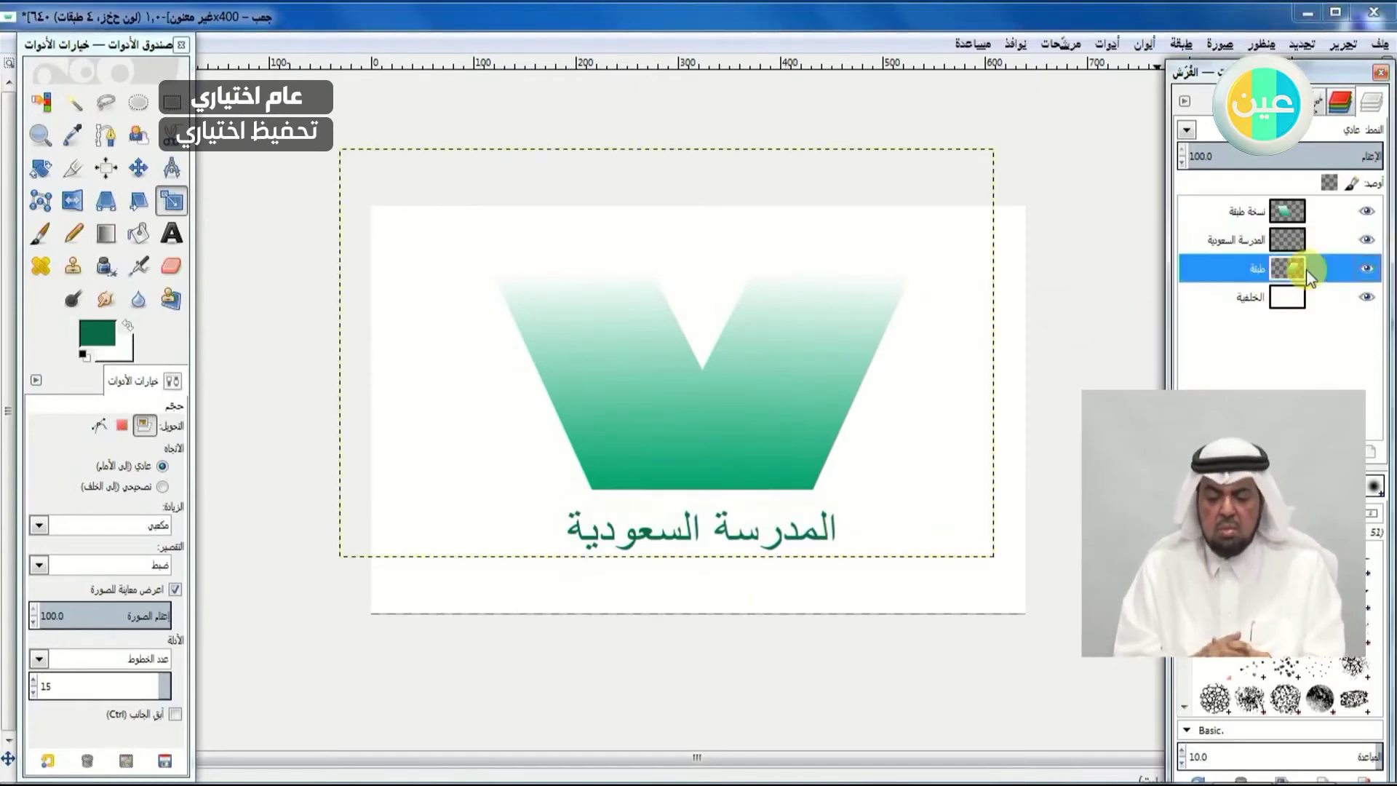
click(1368, 296)
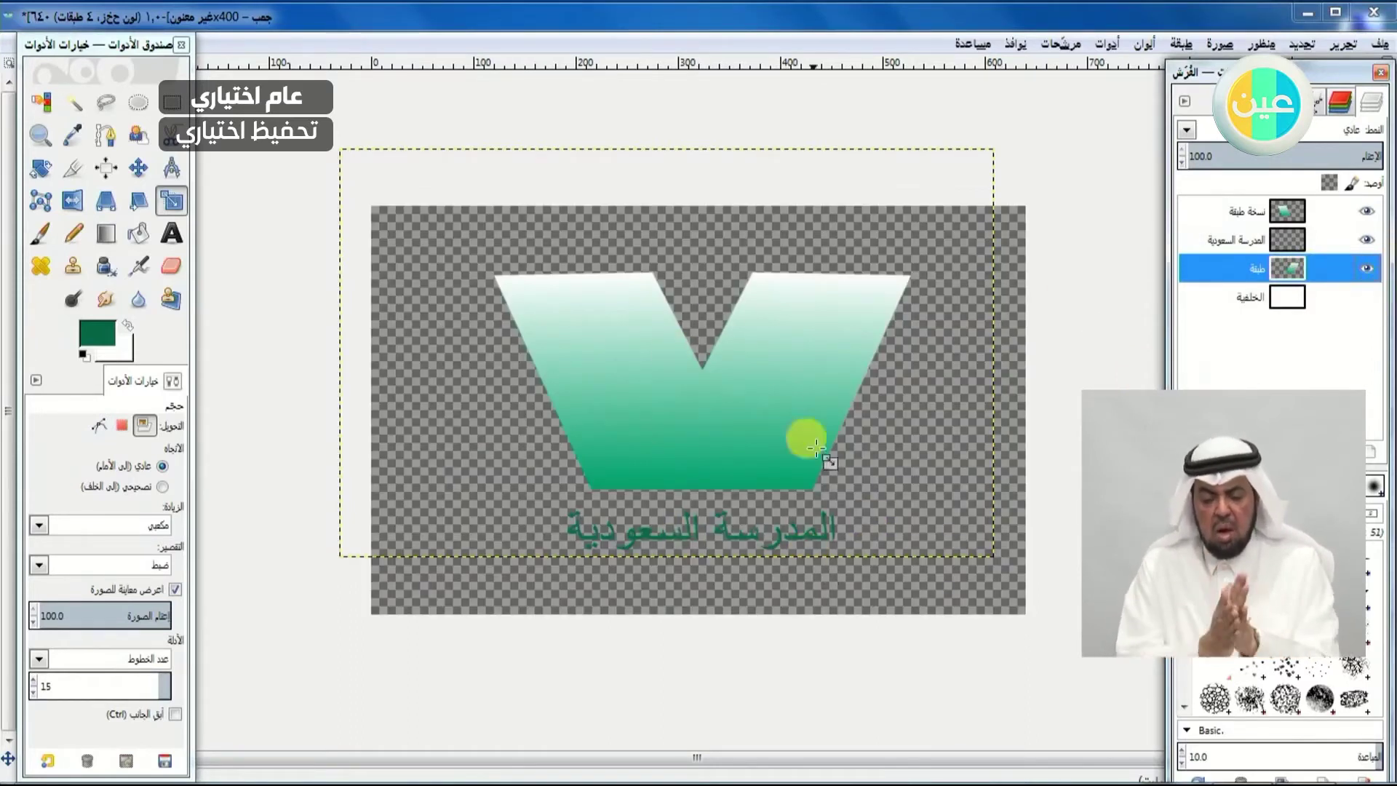
click(1368, 296)
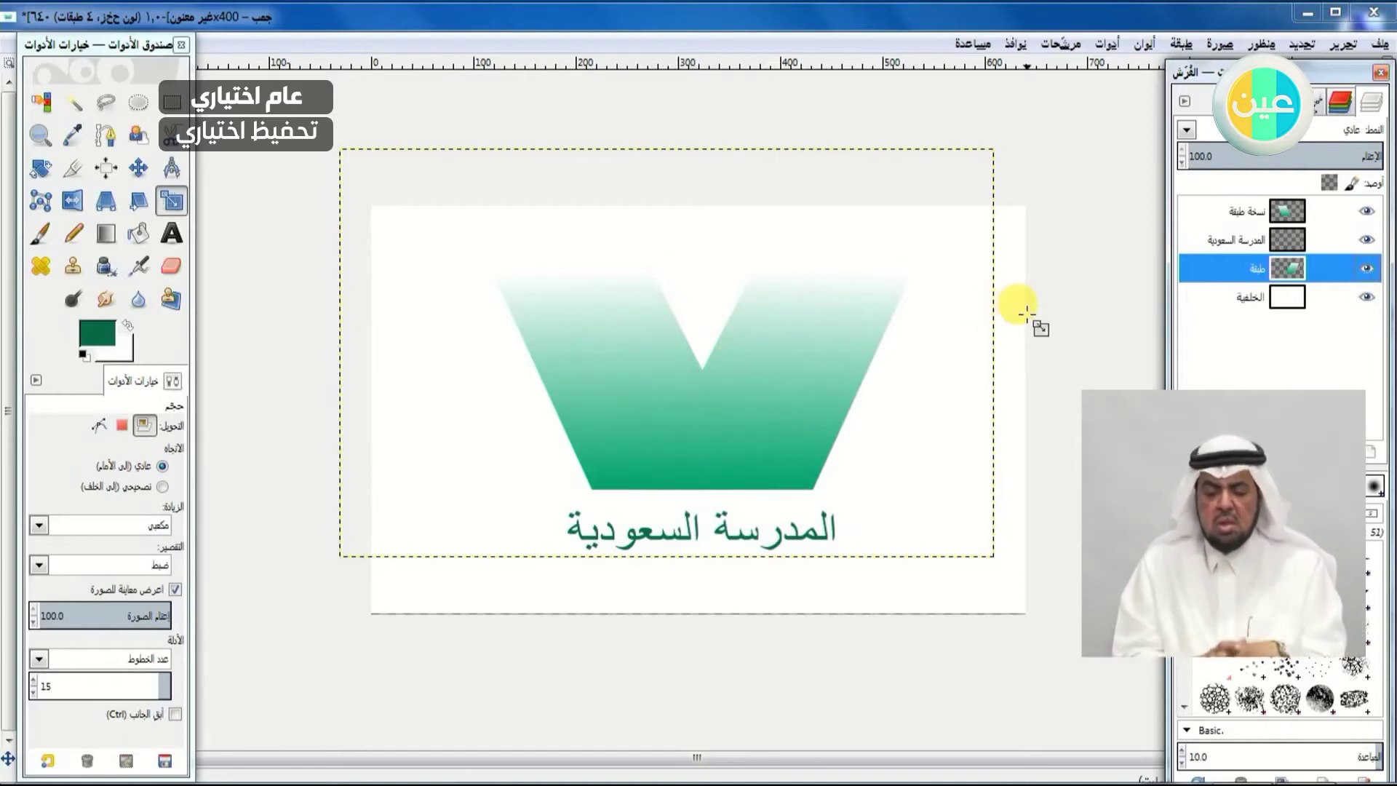
click(1387, 44)
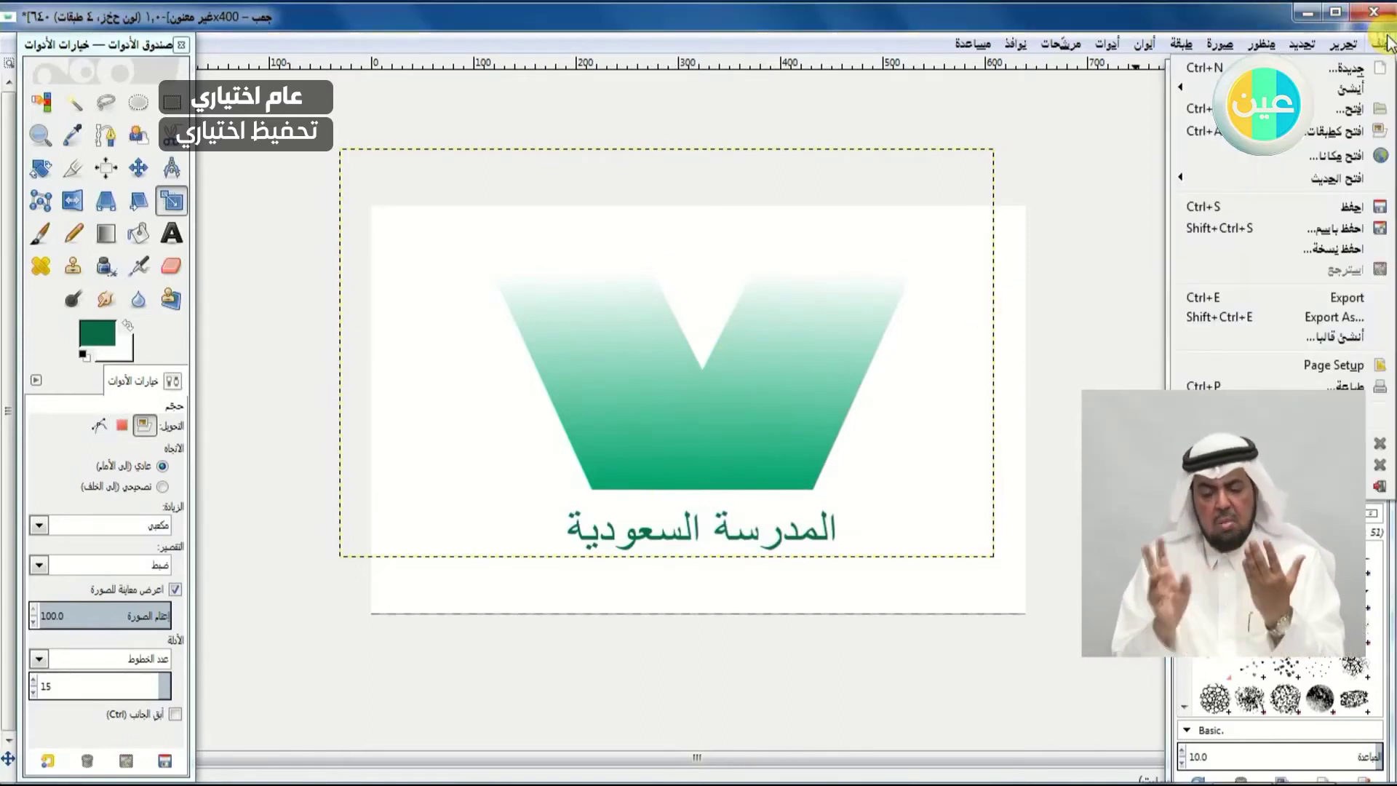
click(1329, 228)
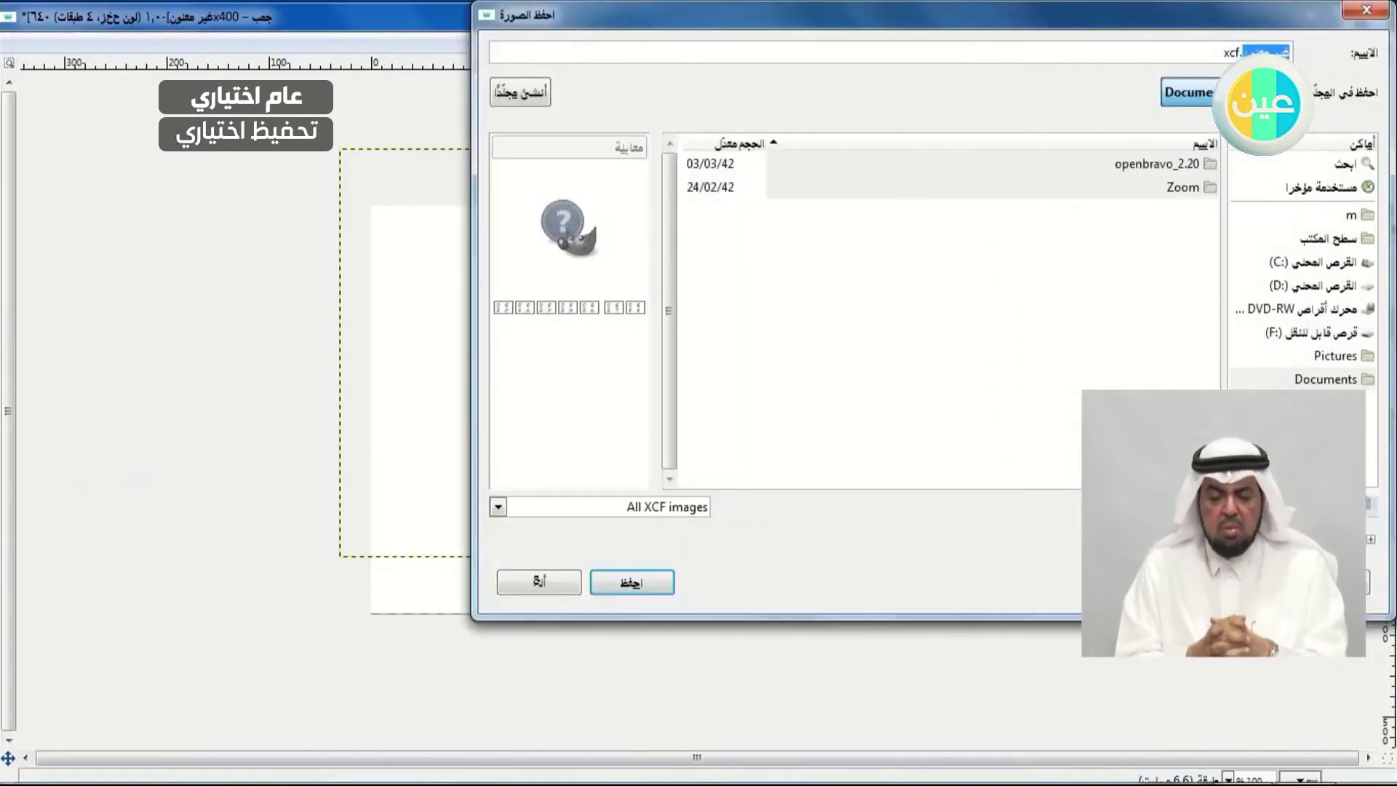
click(548, 583)
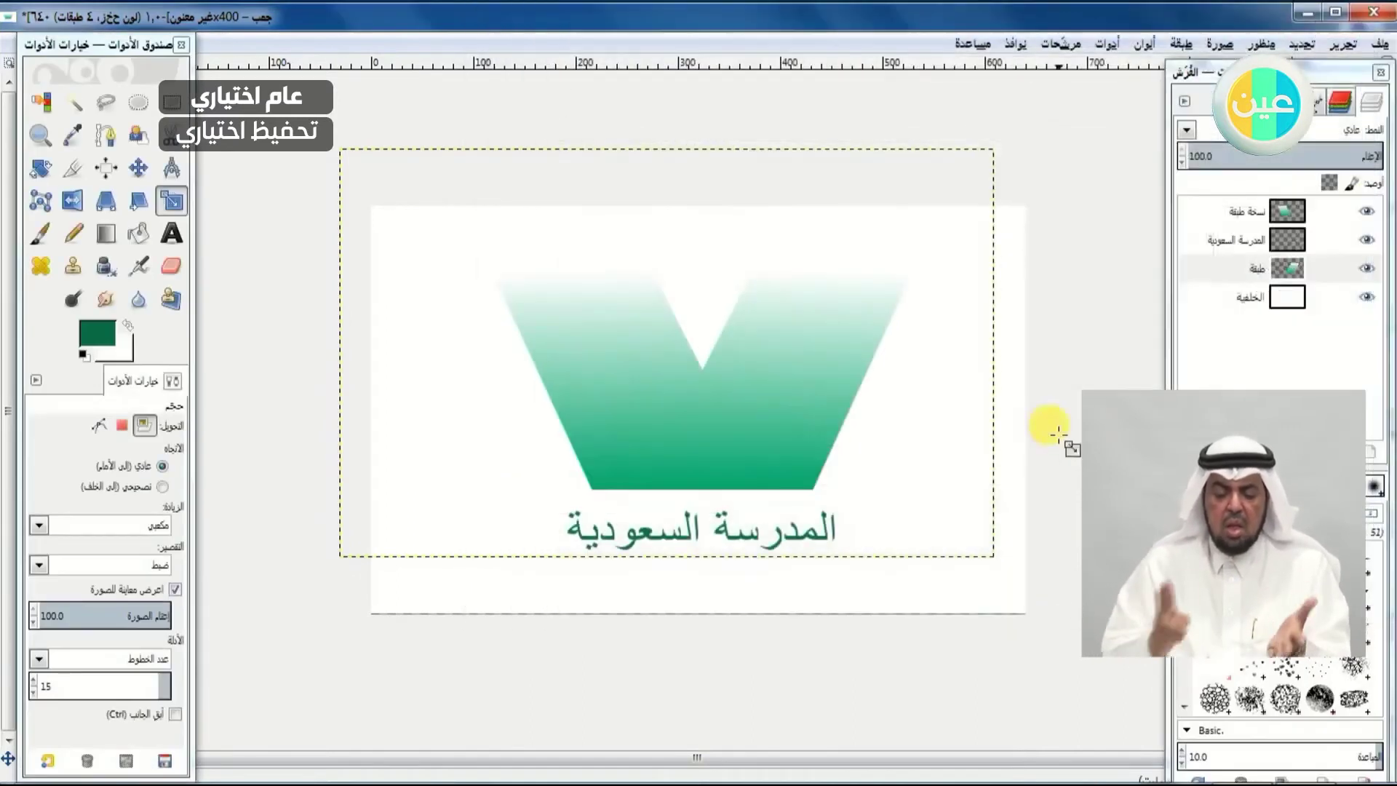
- Hide the background layer and look up the file formats available when saving the logo image to the desktop
click(1368, 299)
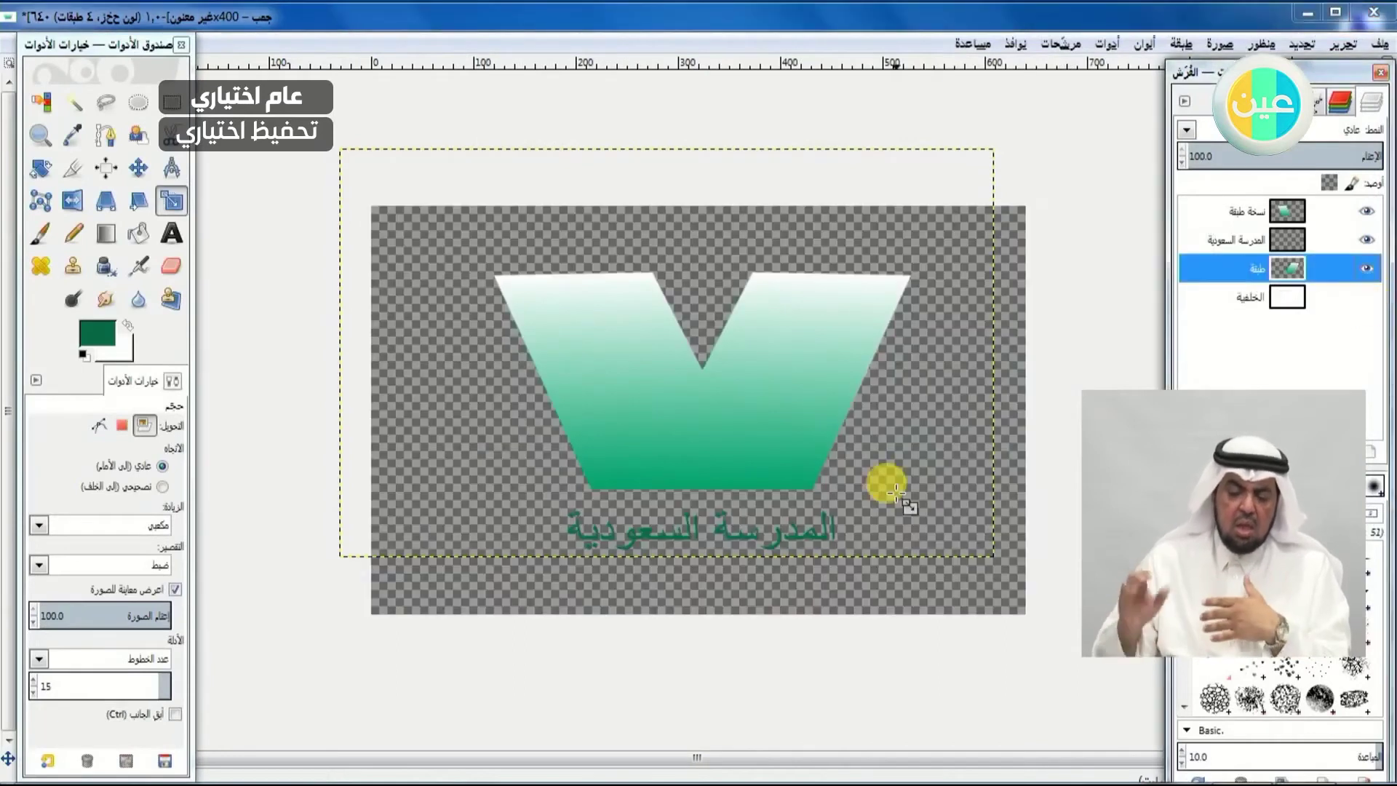
click(1380, 45)
click(1302, 228)
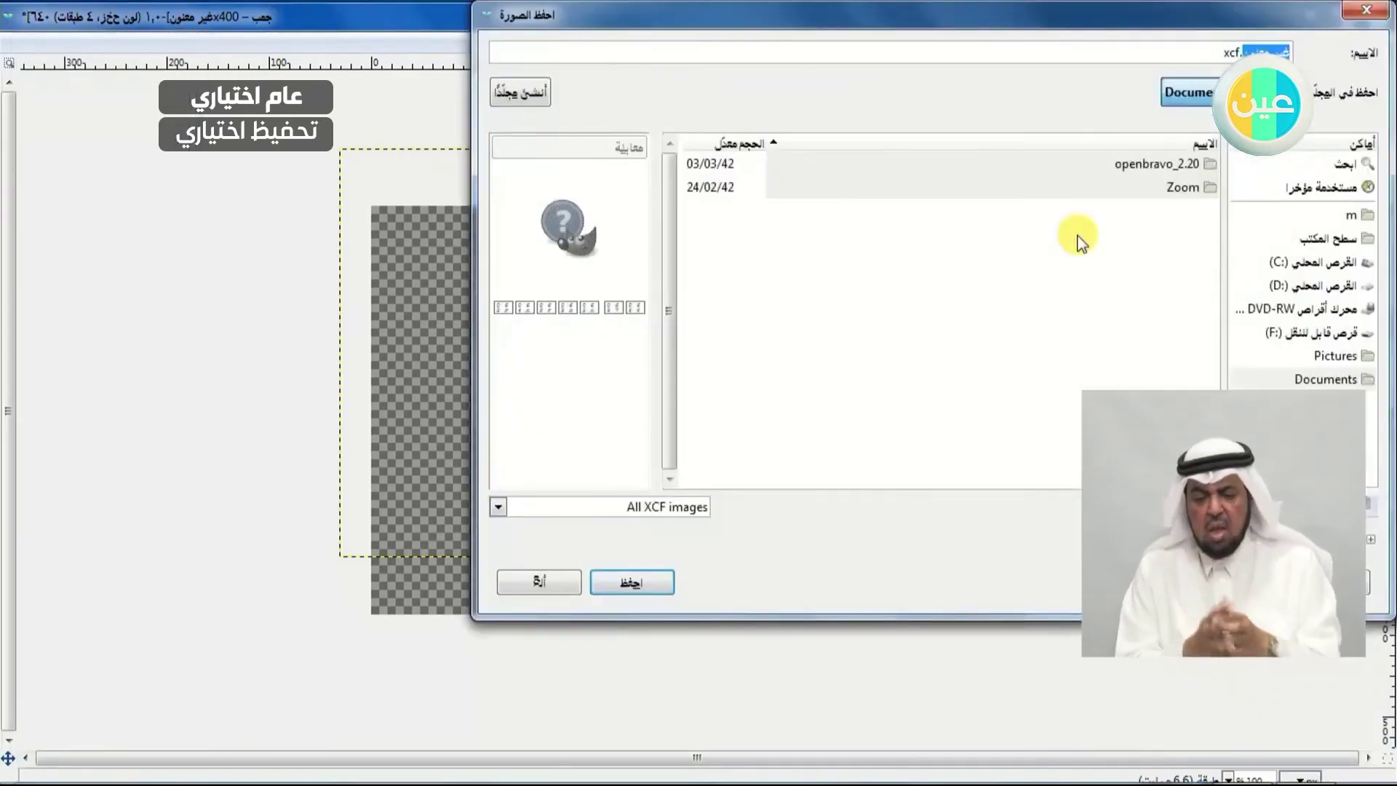
click(1320, 239)
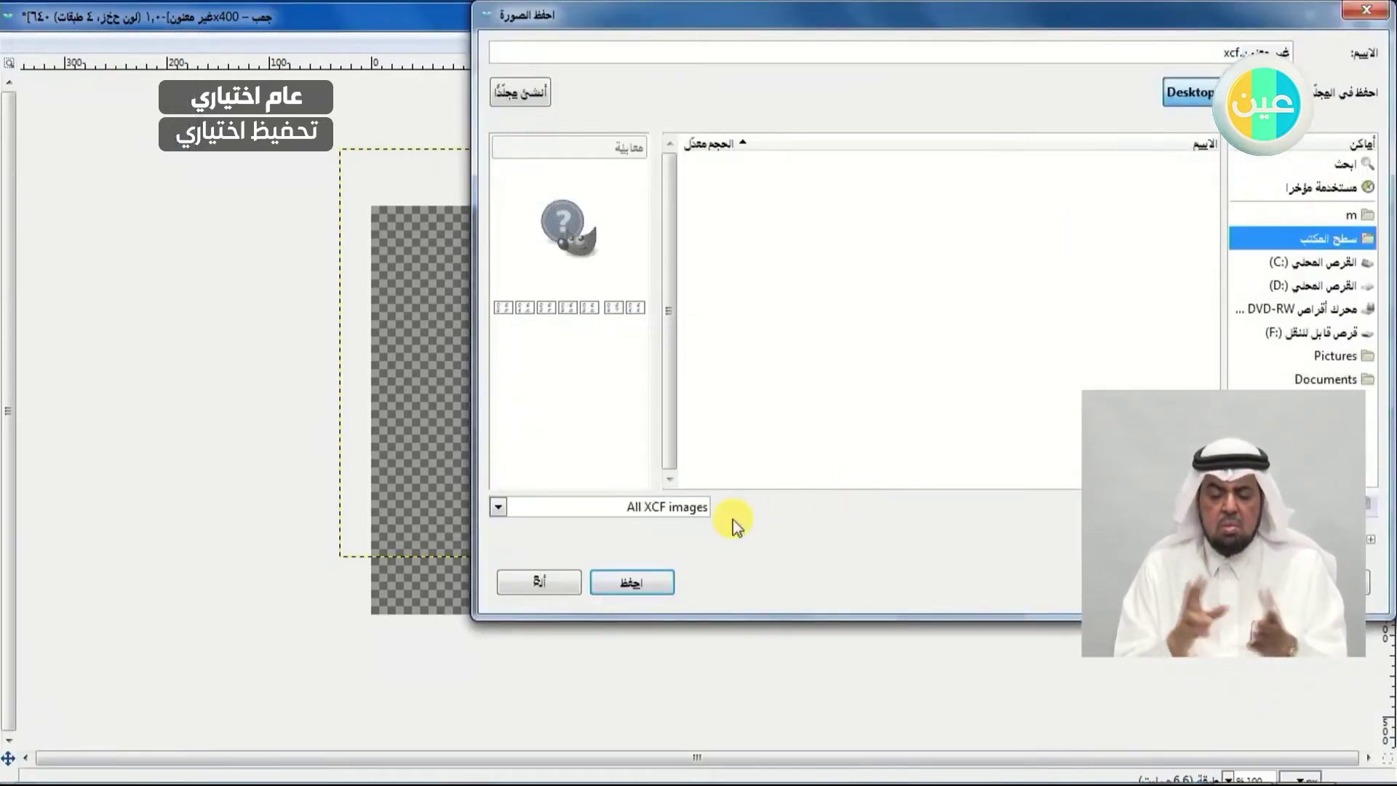
click(1371, 545)
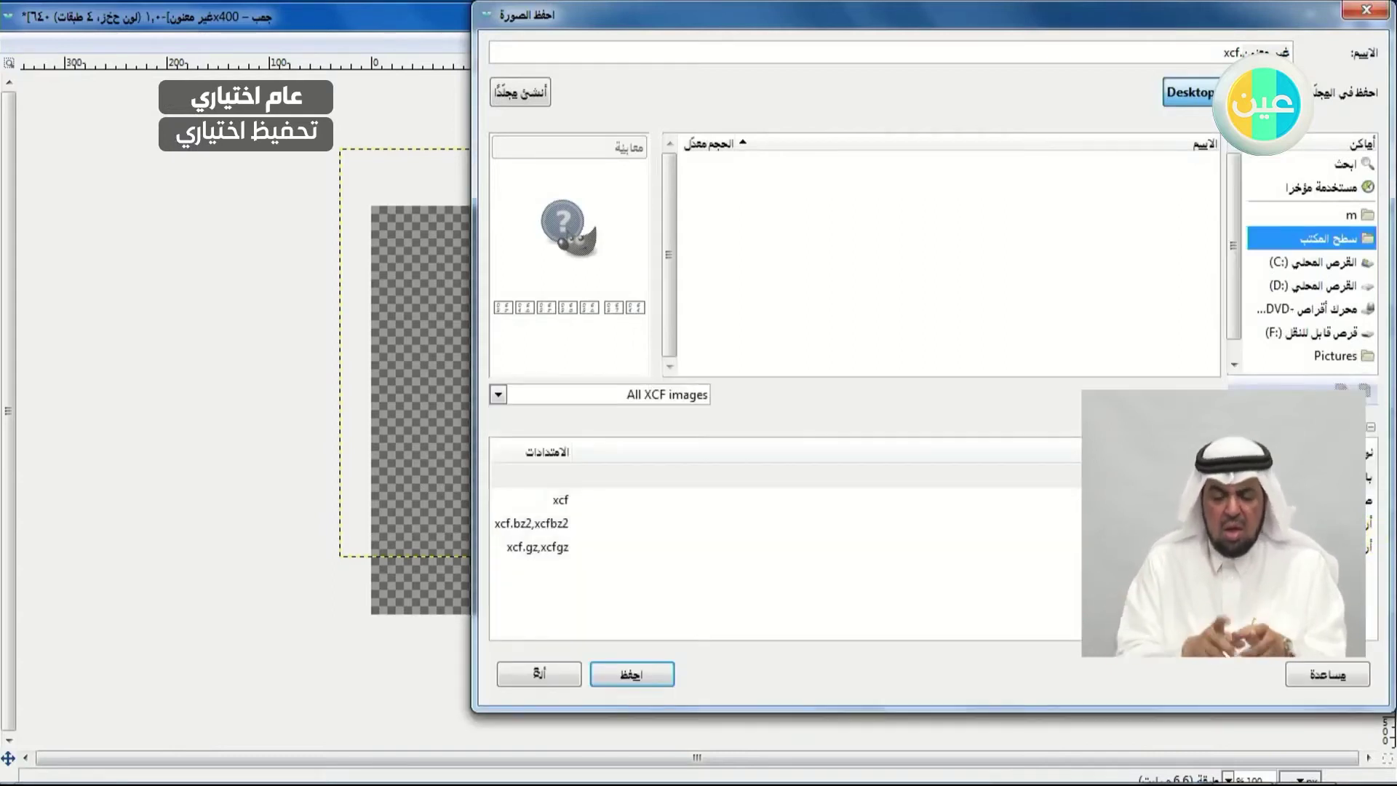
drag(536, 670, 670, 552)
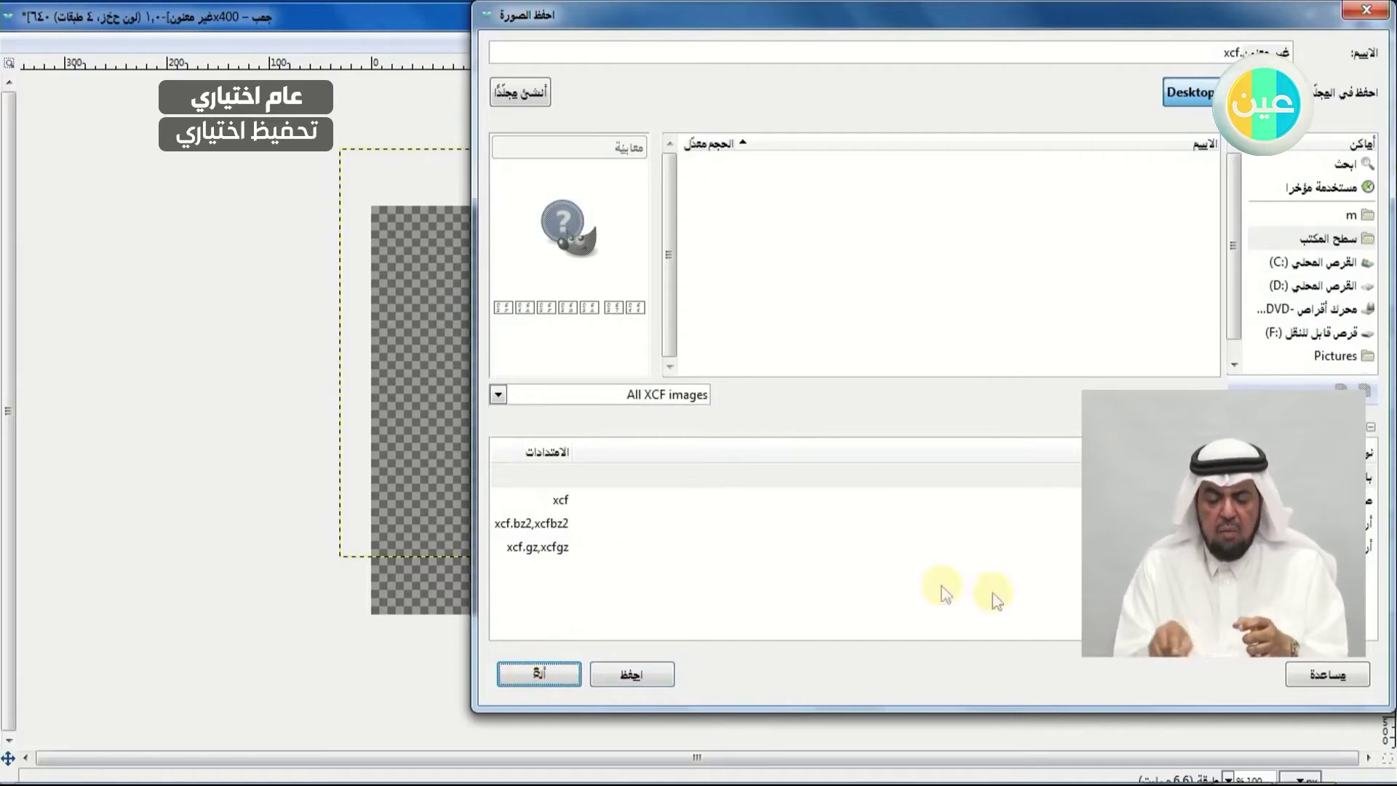
click(1366, 11)
- Try to export the logo image to the desktop in GIF format
click(1380, 44)
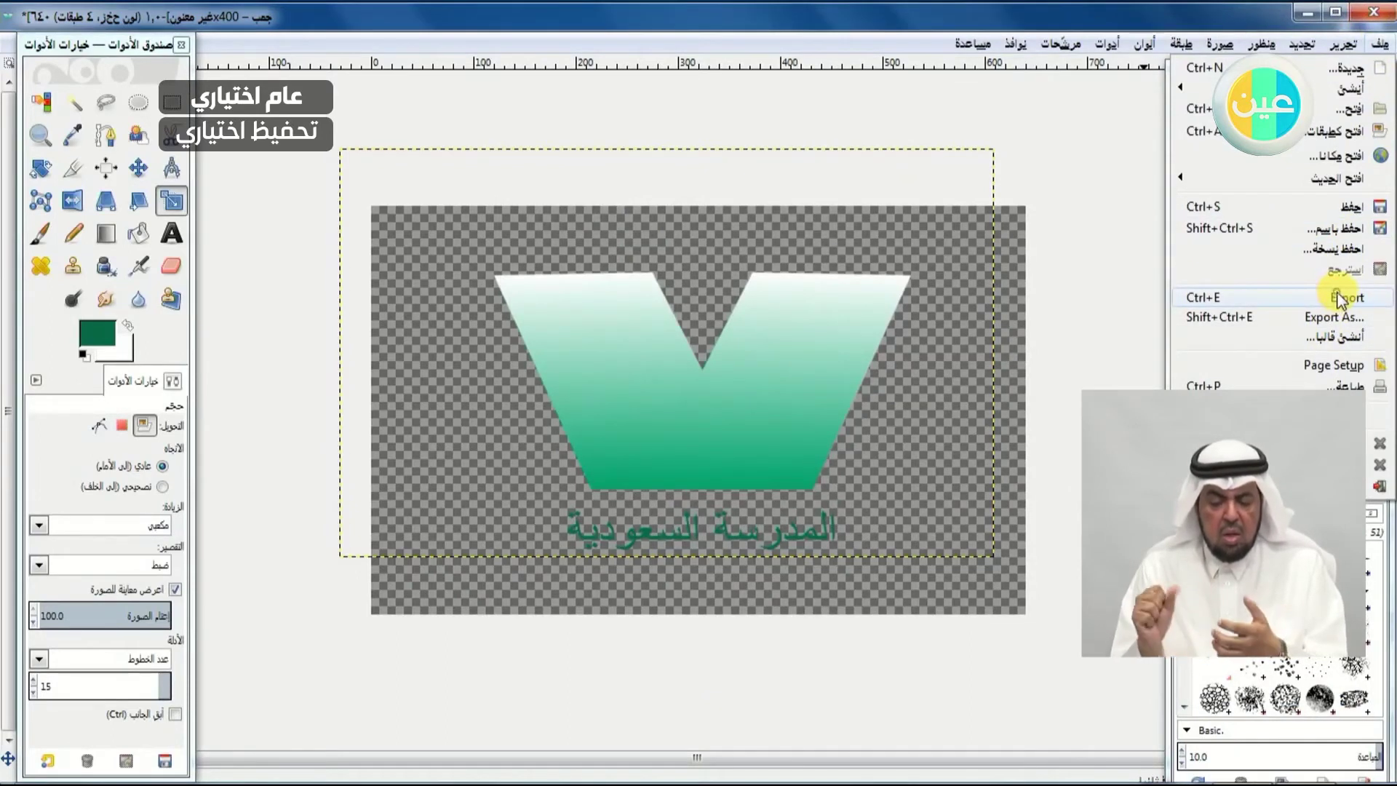
click(1341, 298)
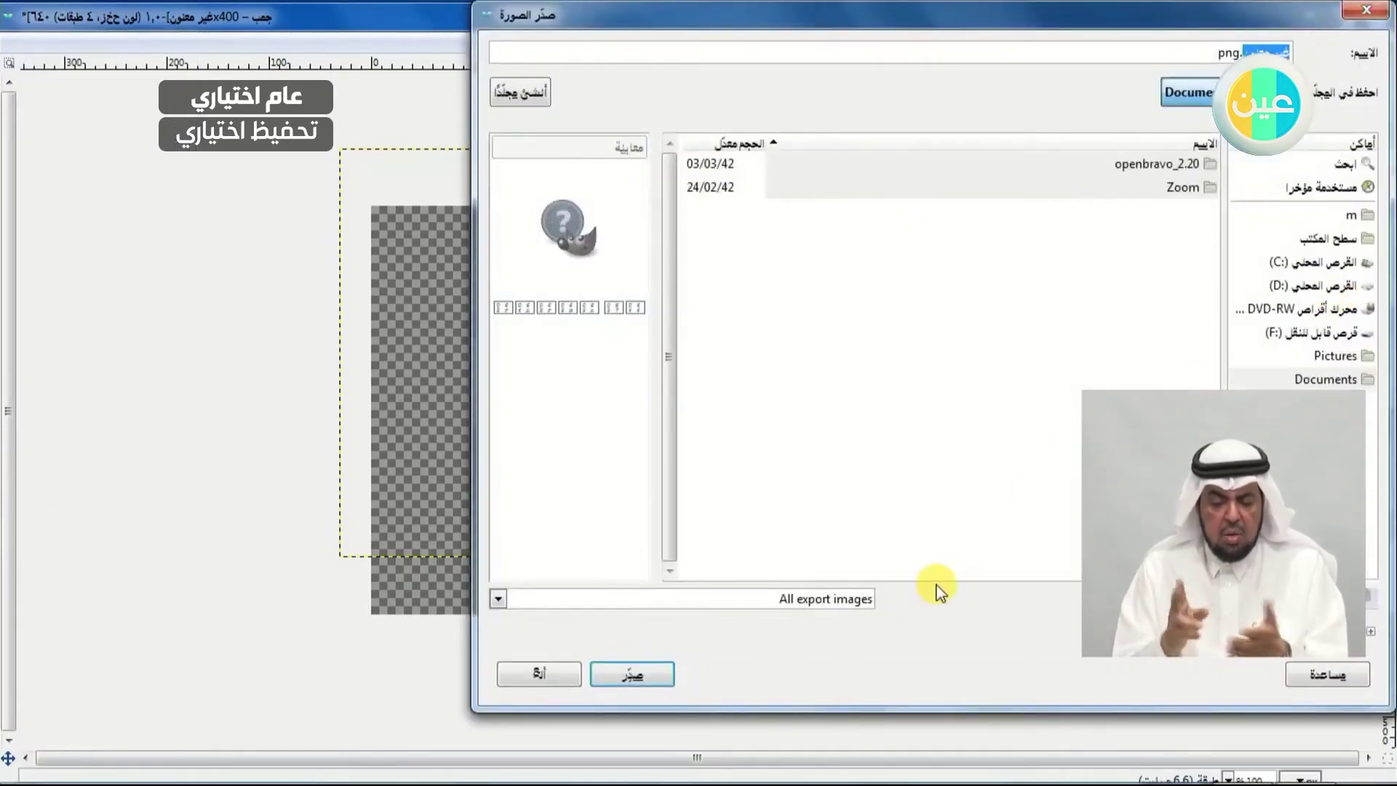
click(1325, 242)
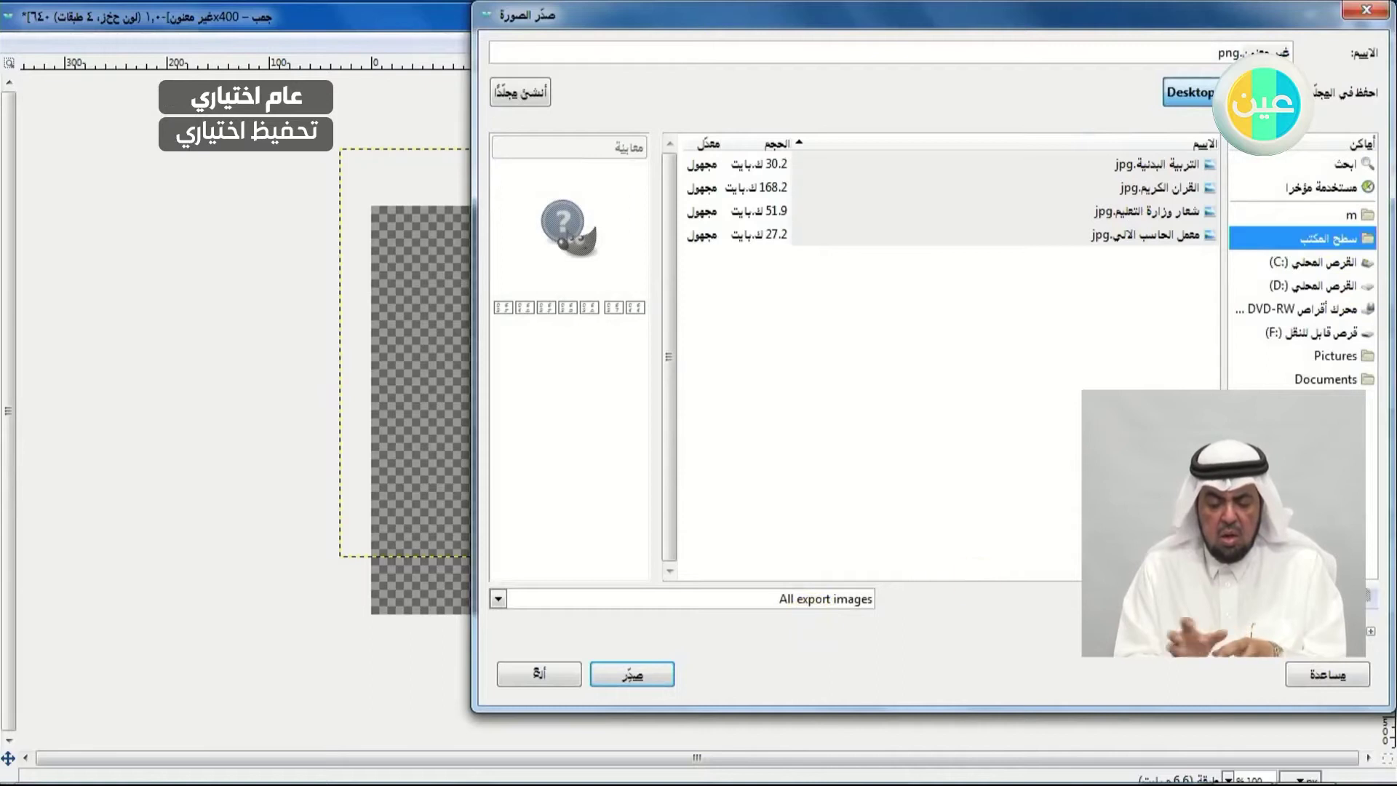
click(1372, 638)
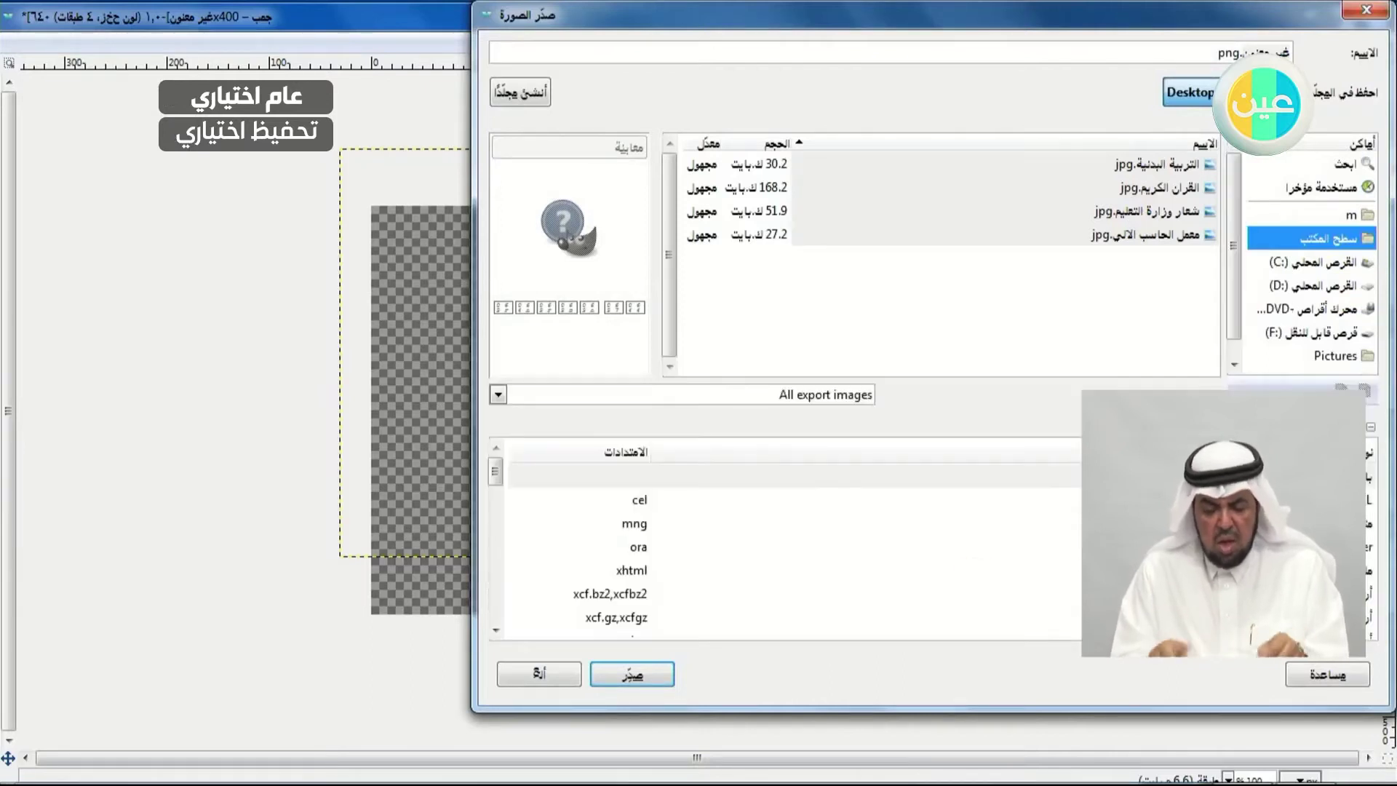
drag(497, 466, 499, 518)
click(661, 527)
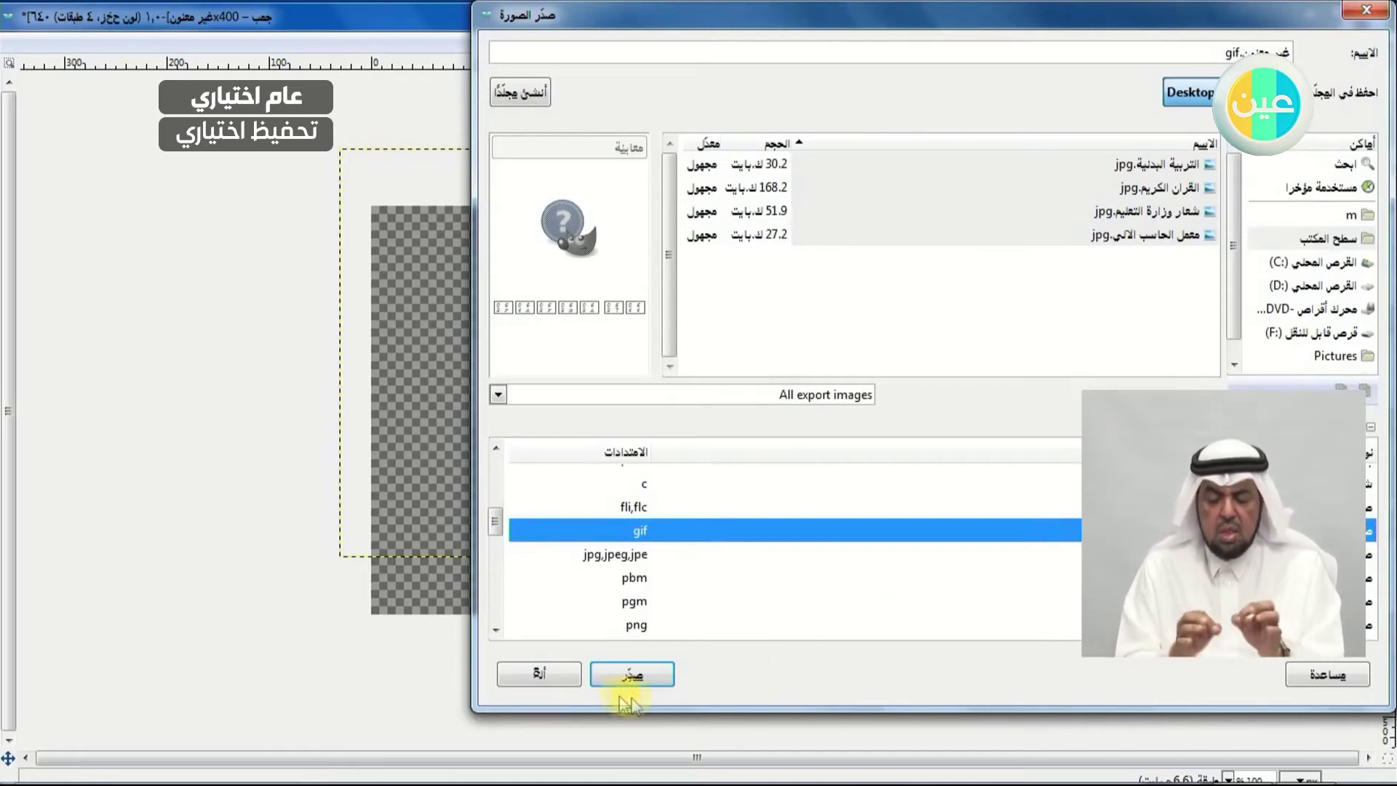
click(633, 674)
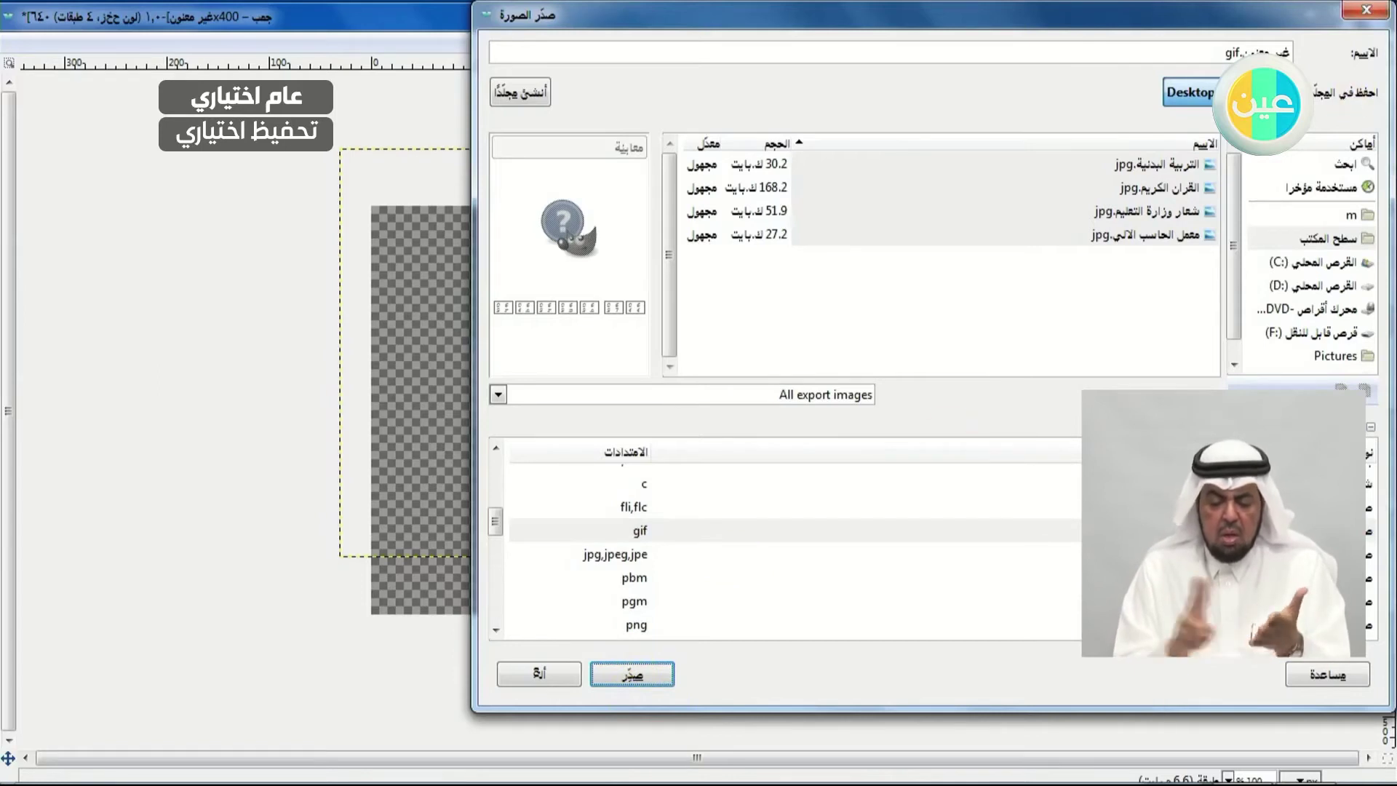
click(1377, 13)
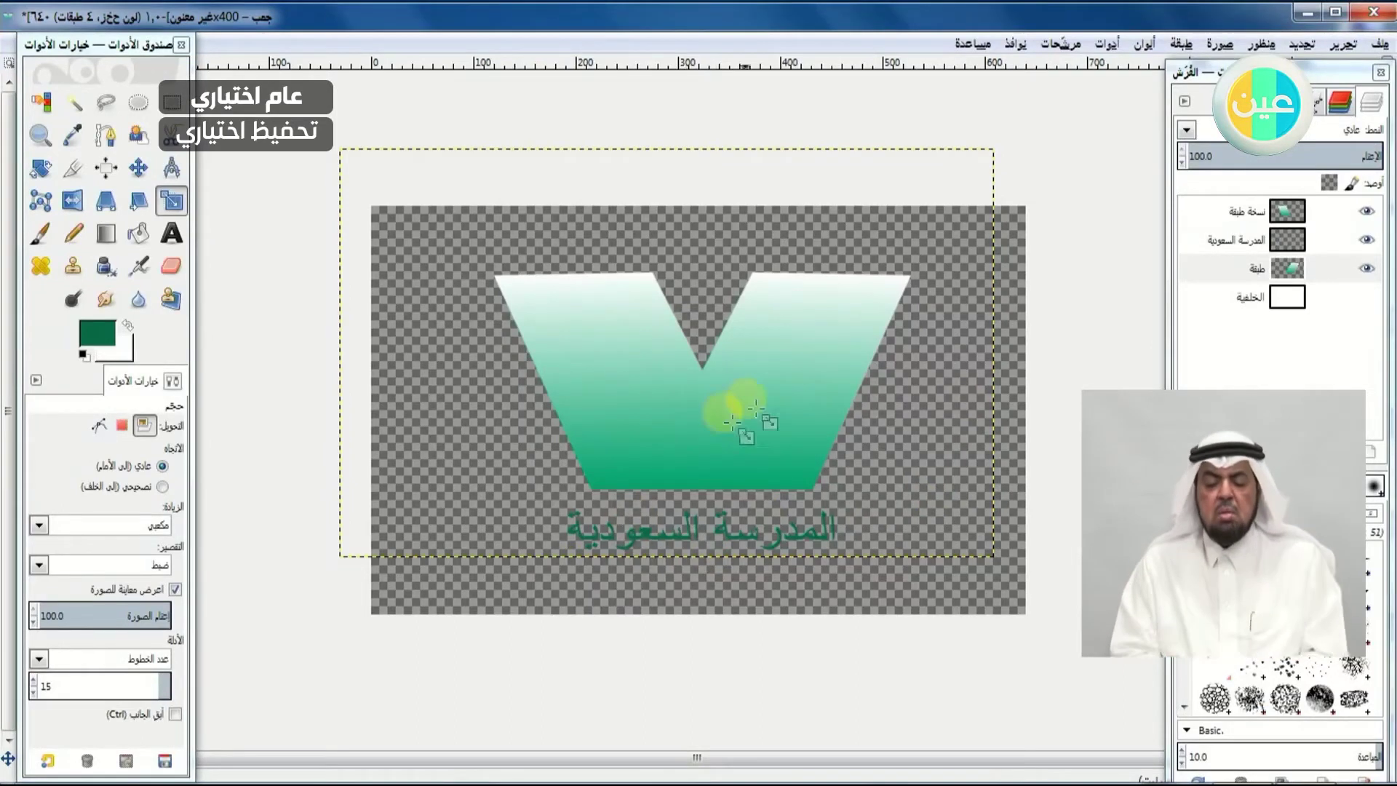
- Create a new image from the A4 (300ppi) template and maximize its window
click(1385, 46)
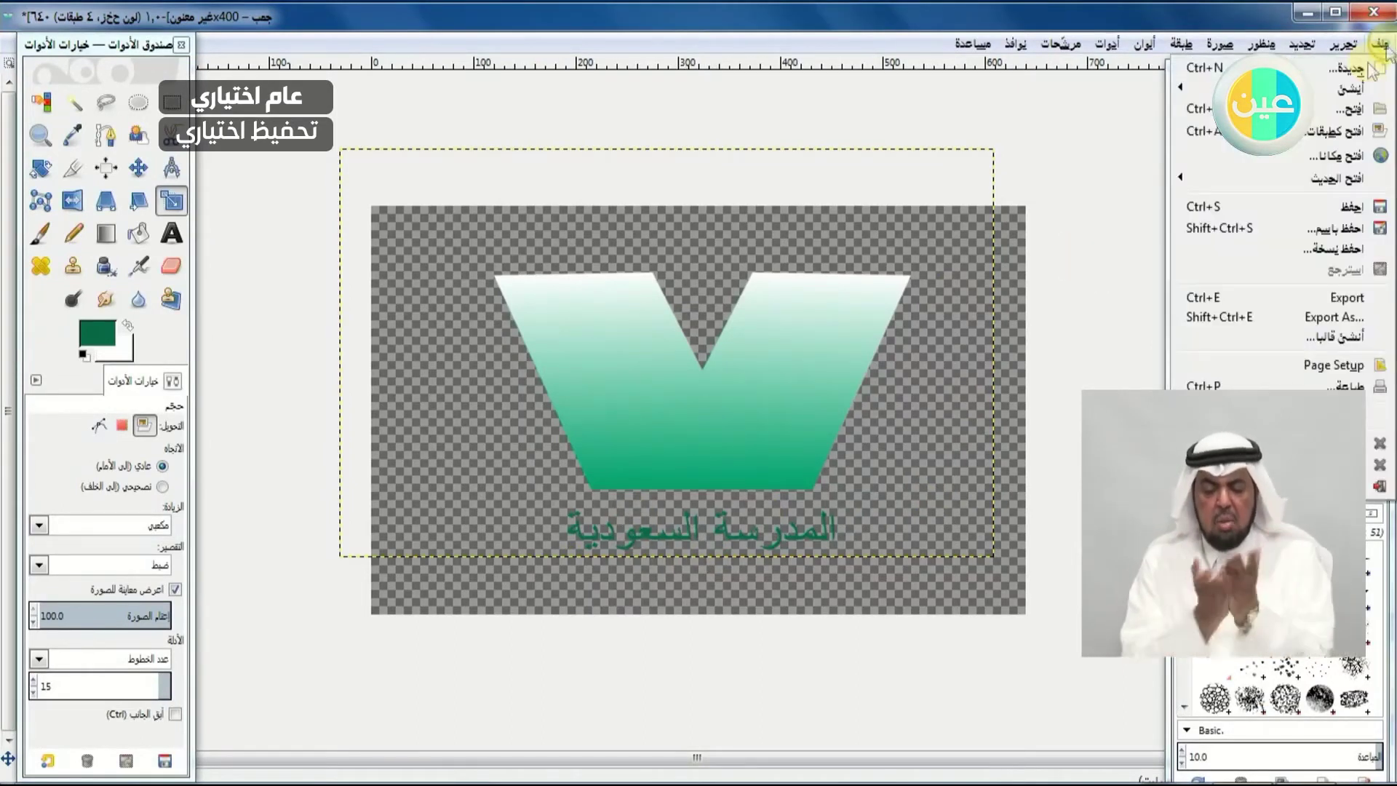
click(1345, 73)
click(1299, 48)
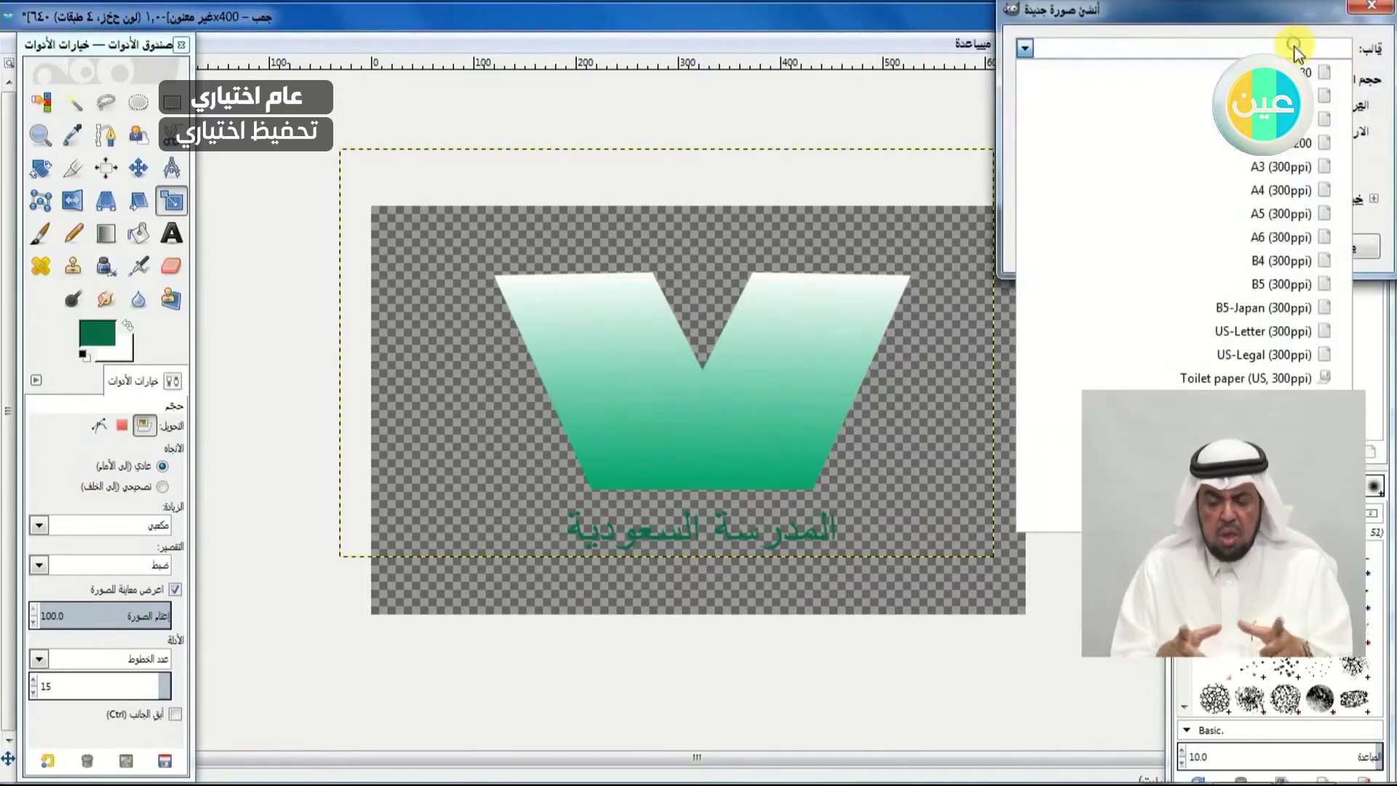
click(1253, 191)
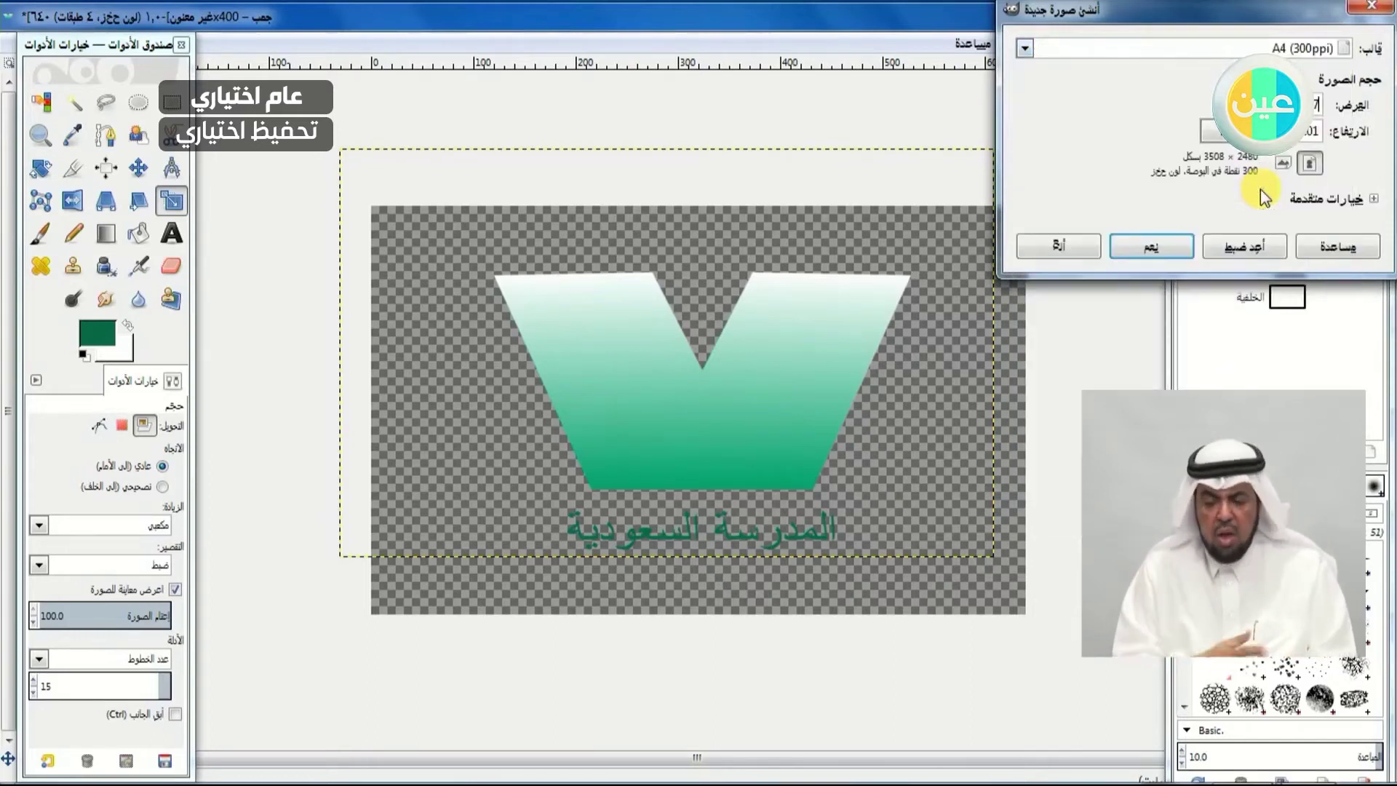
click(1155, 248)
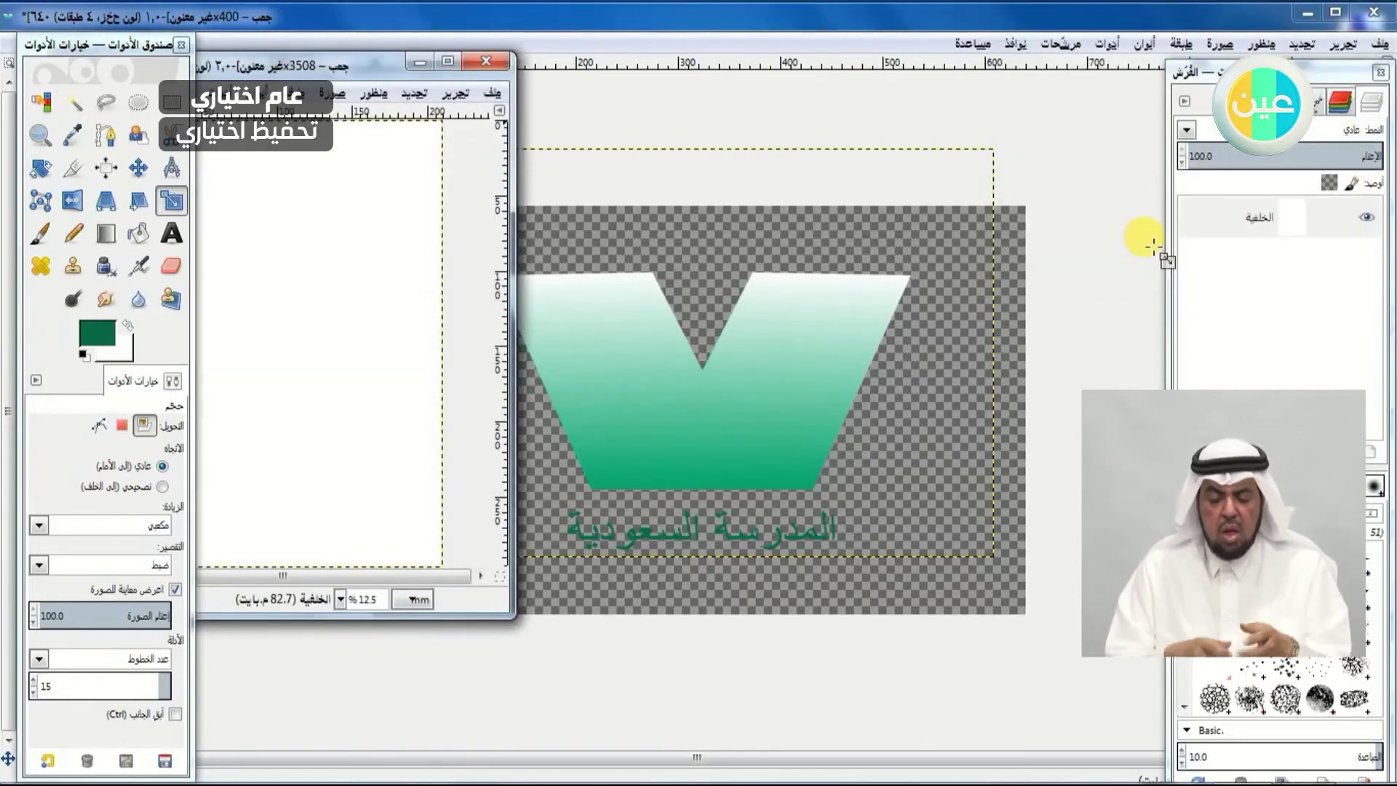
click(447, 62)
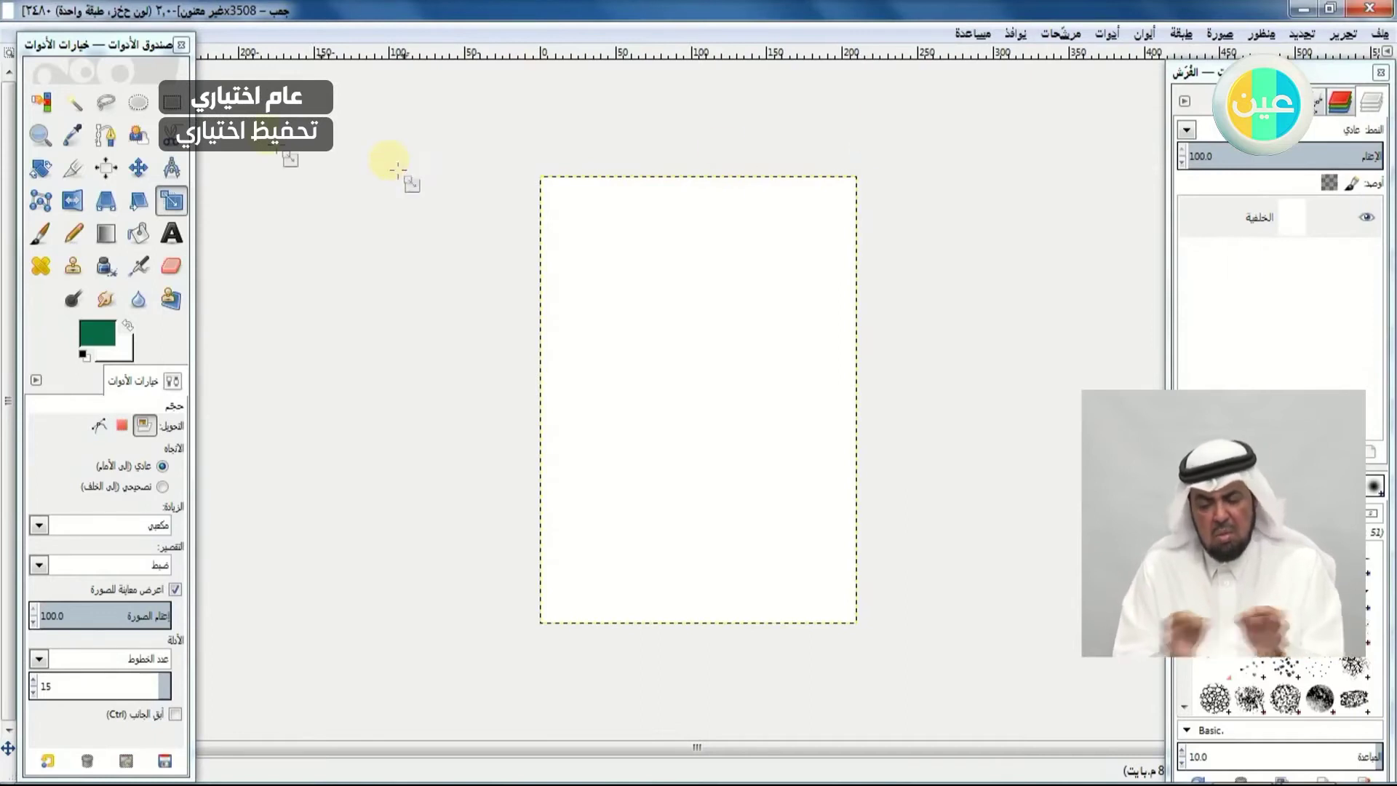
- Add a new transparent layer of 2480 × 3508 px above the background of the A4 image
click(173, 102)
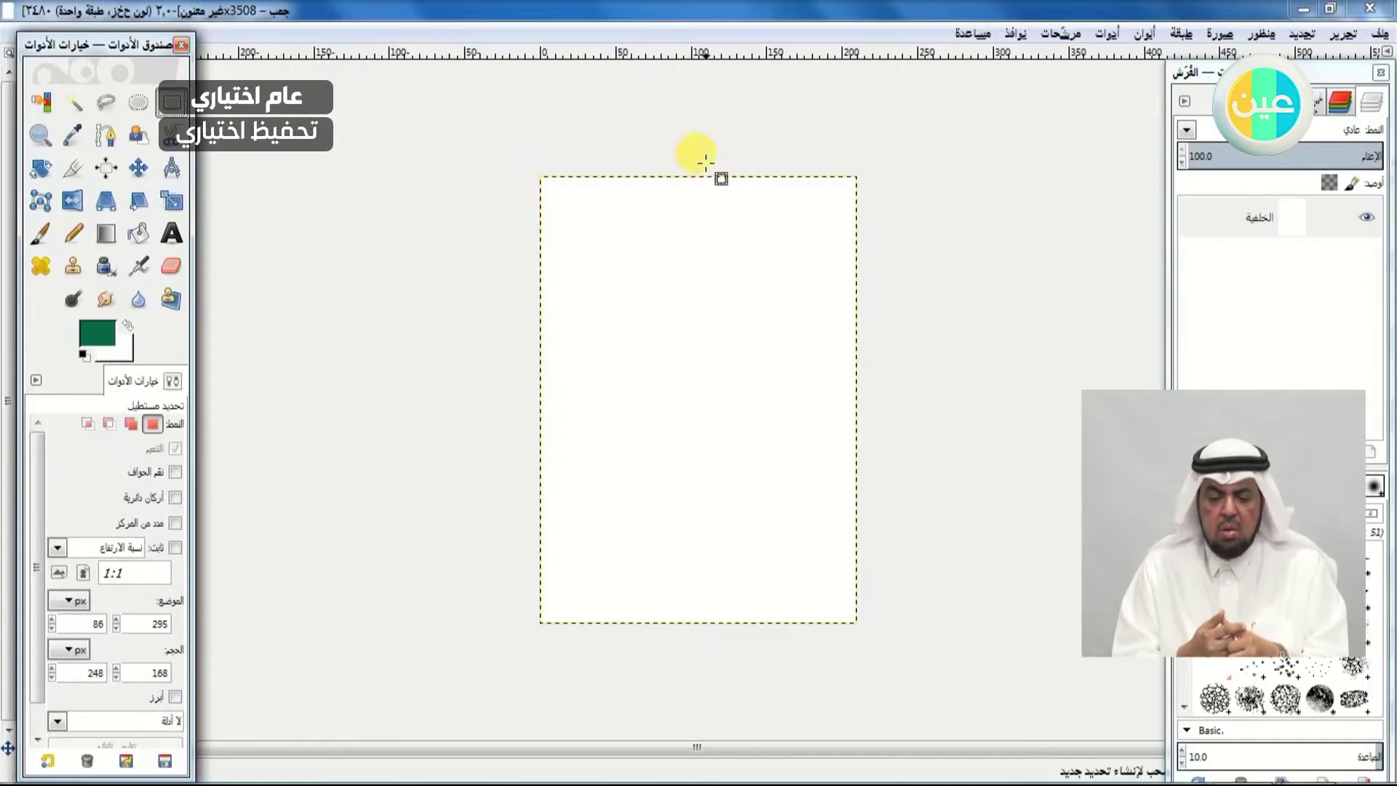
click(1199, 232)
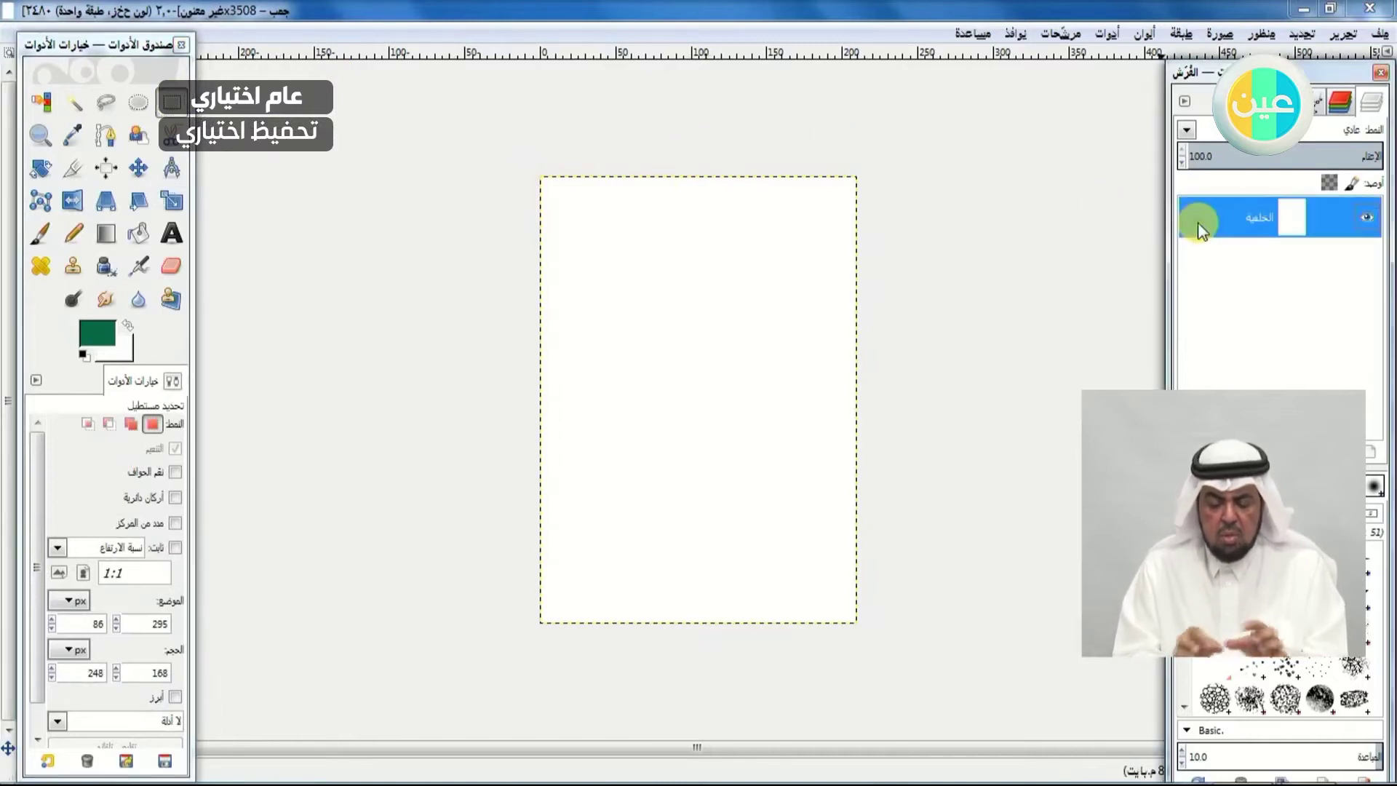
click(1259, 218)
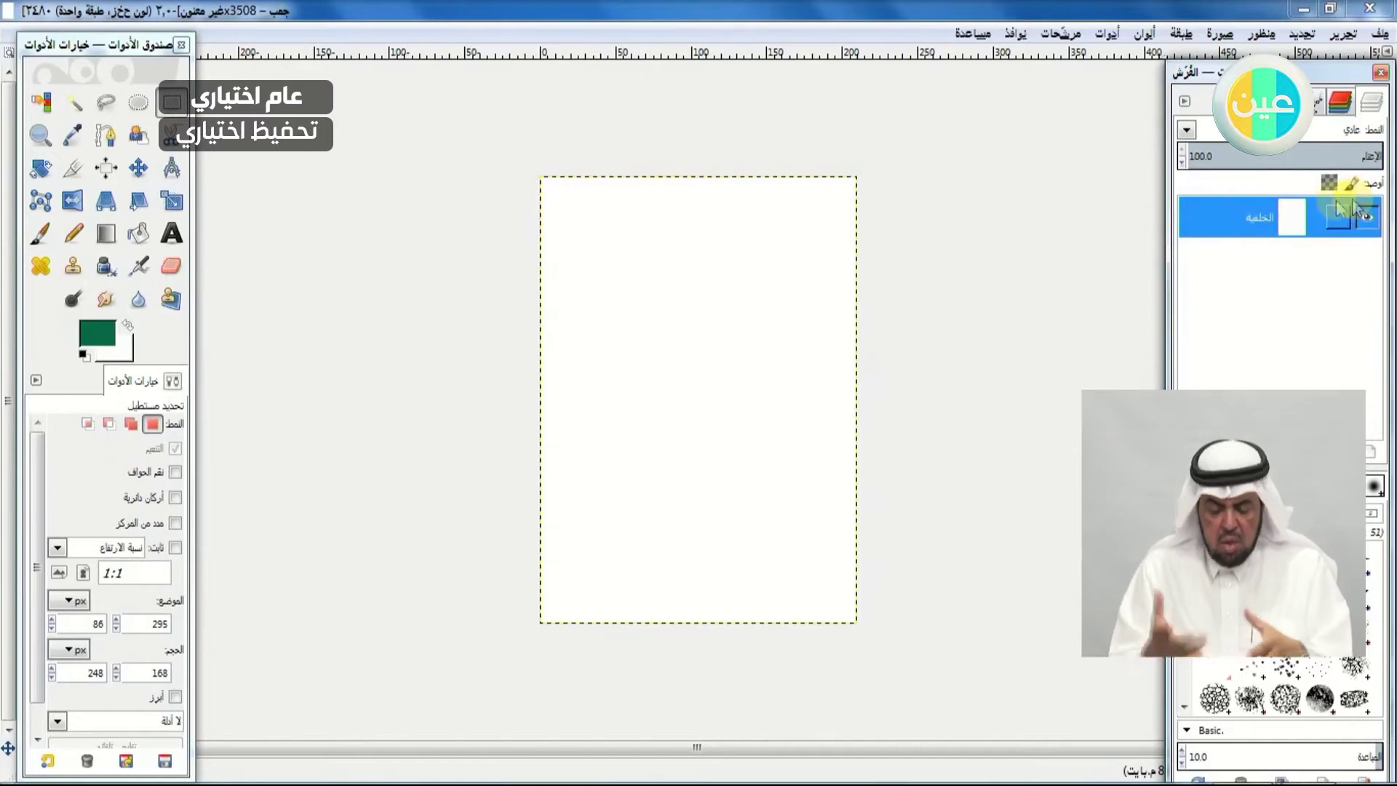
click(1181, 35)
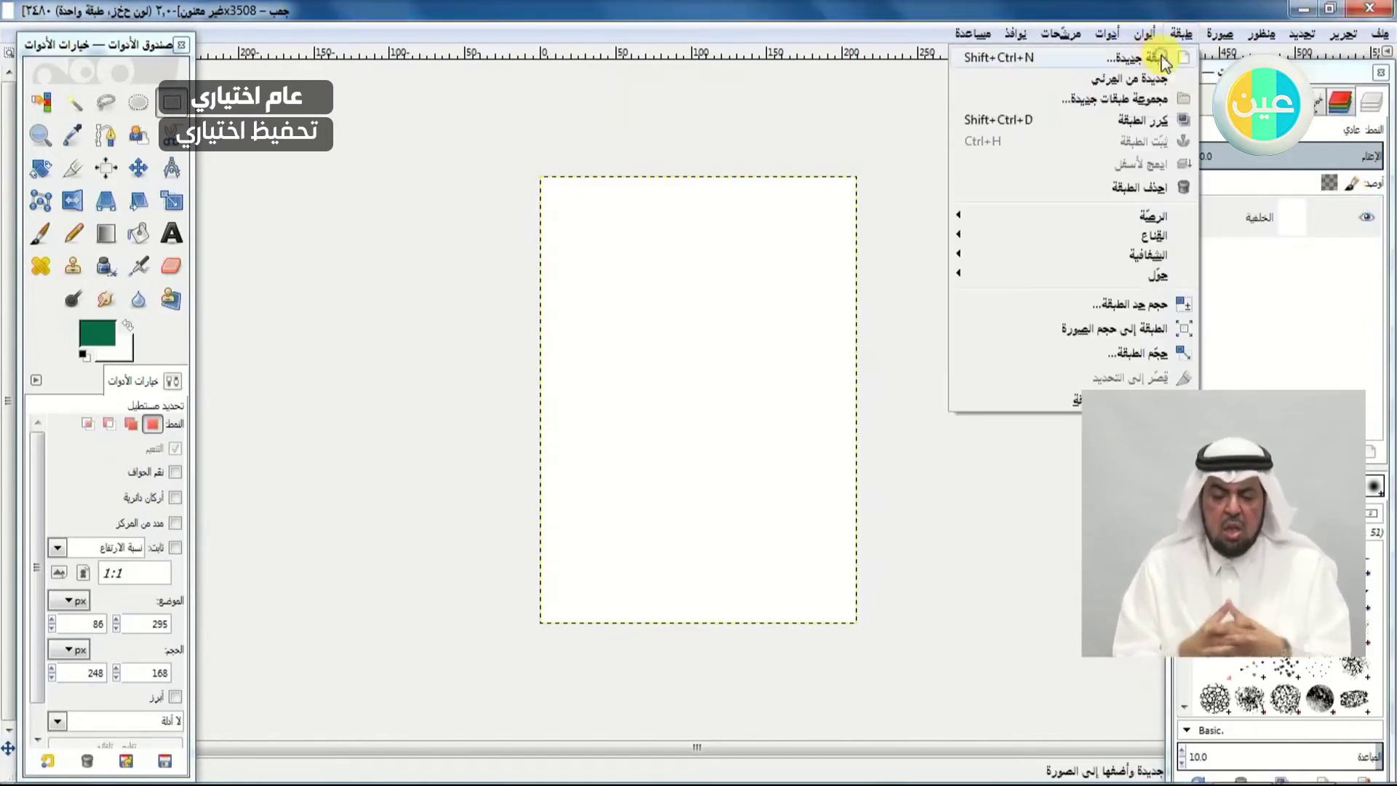
click(1157, 58)
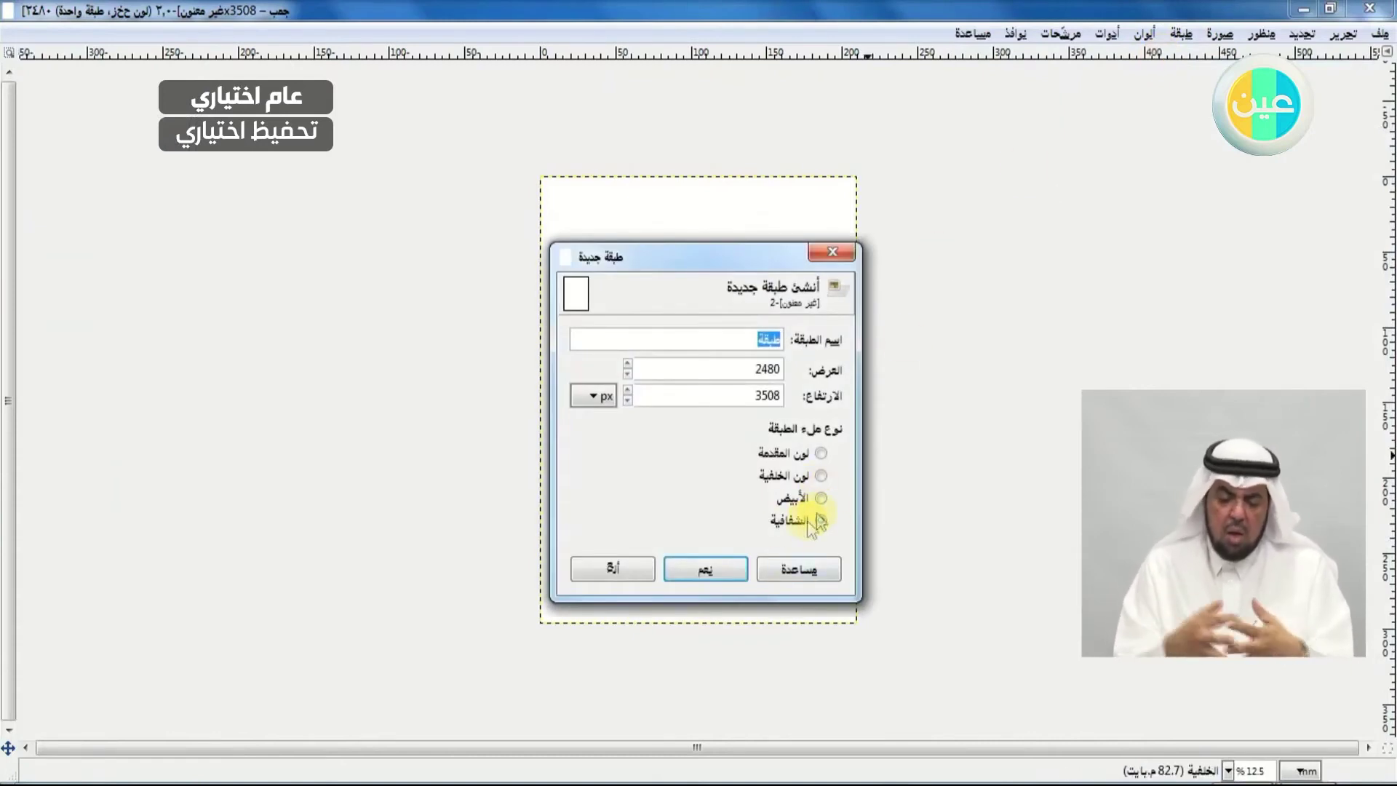
click(709, 569)
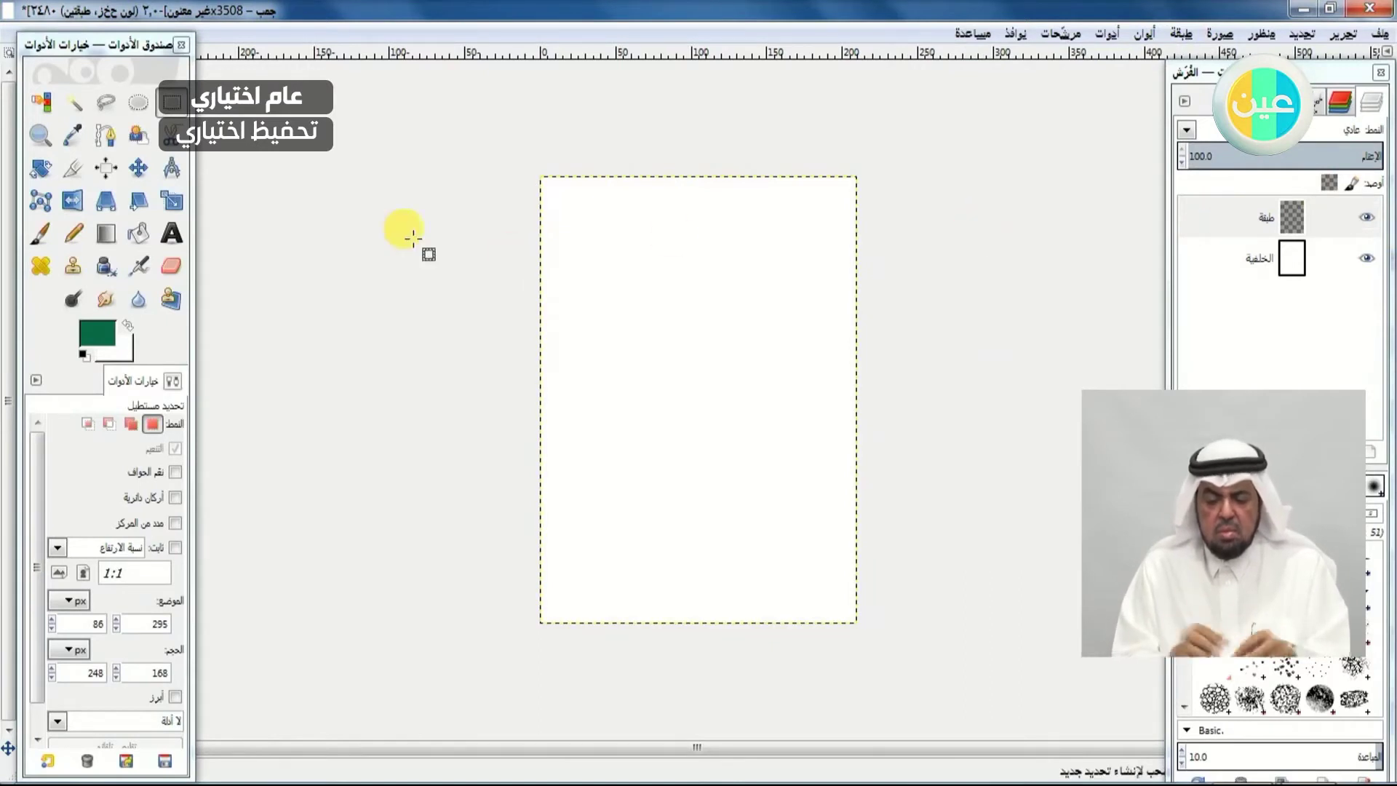
- Draw a curved path from just above the page's upper edge to just below its lower edge, bulging to the left
click(105, 137)
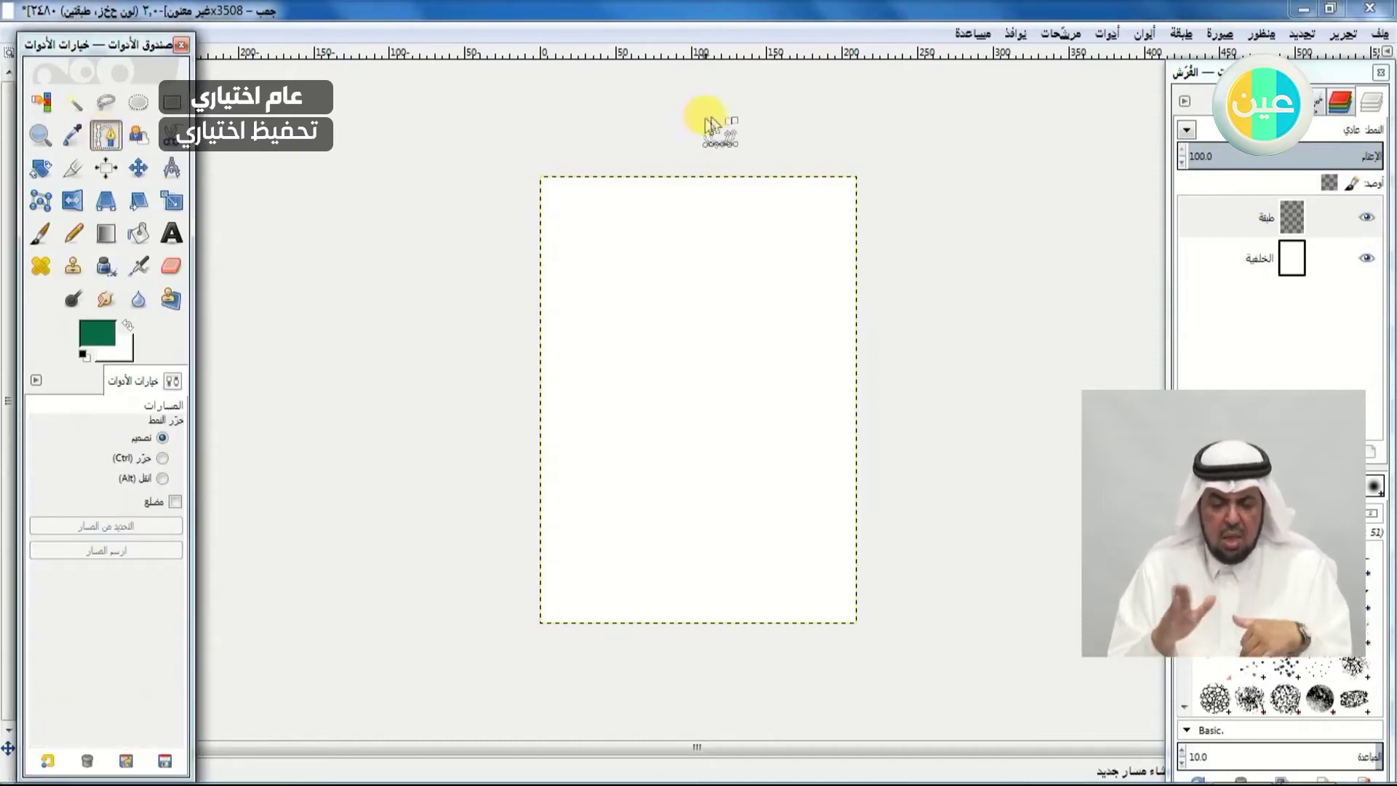
click(744, 113)
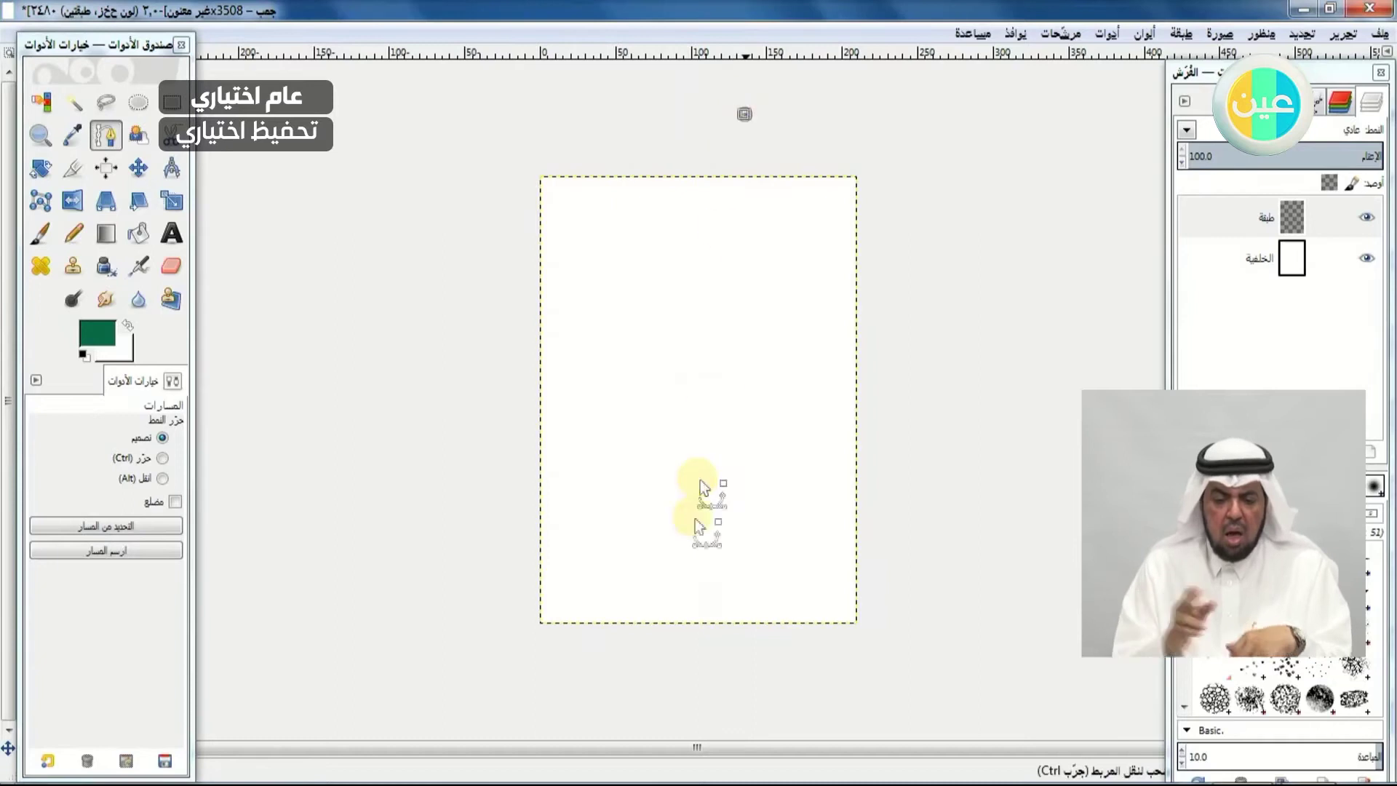
drag(716, 651, 919, 649)
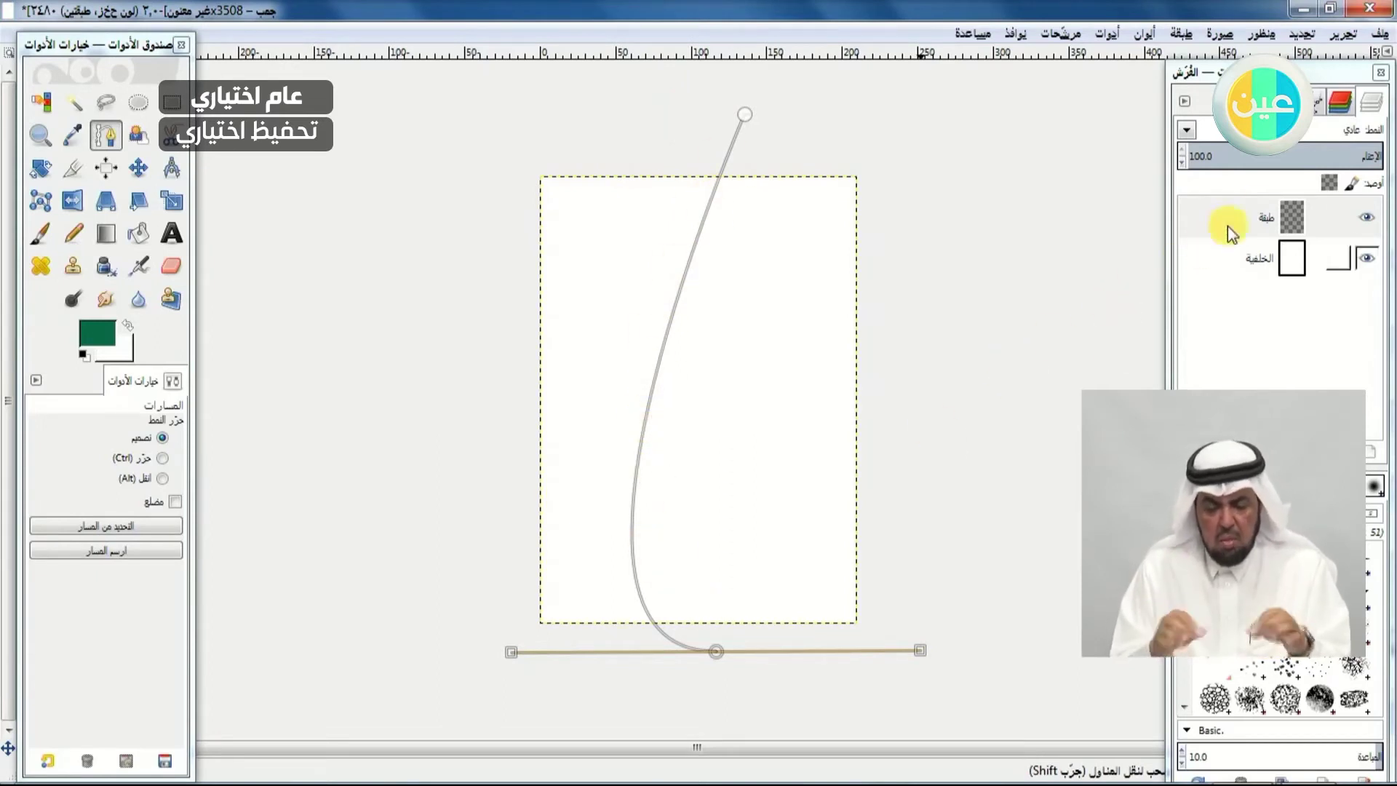
- Stroke the curved path with a 6 px solid-colour line and leave the Paths tool
click(1347, 37)
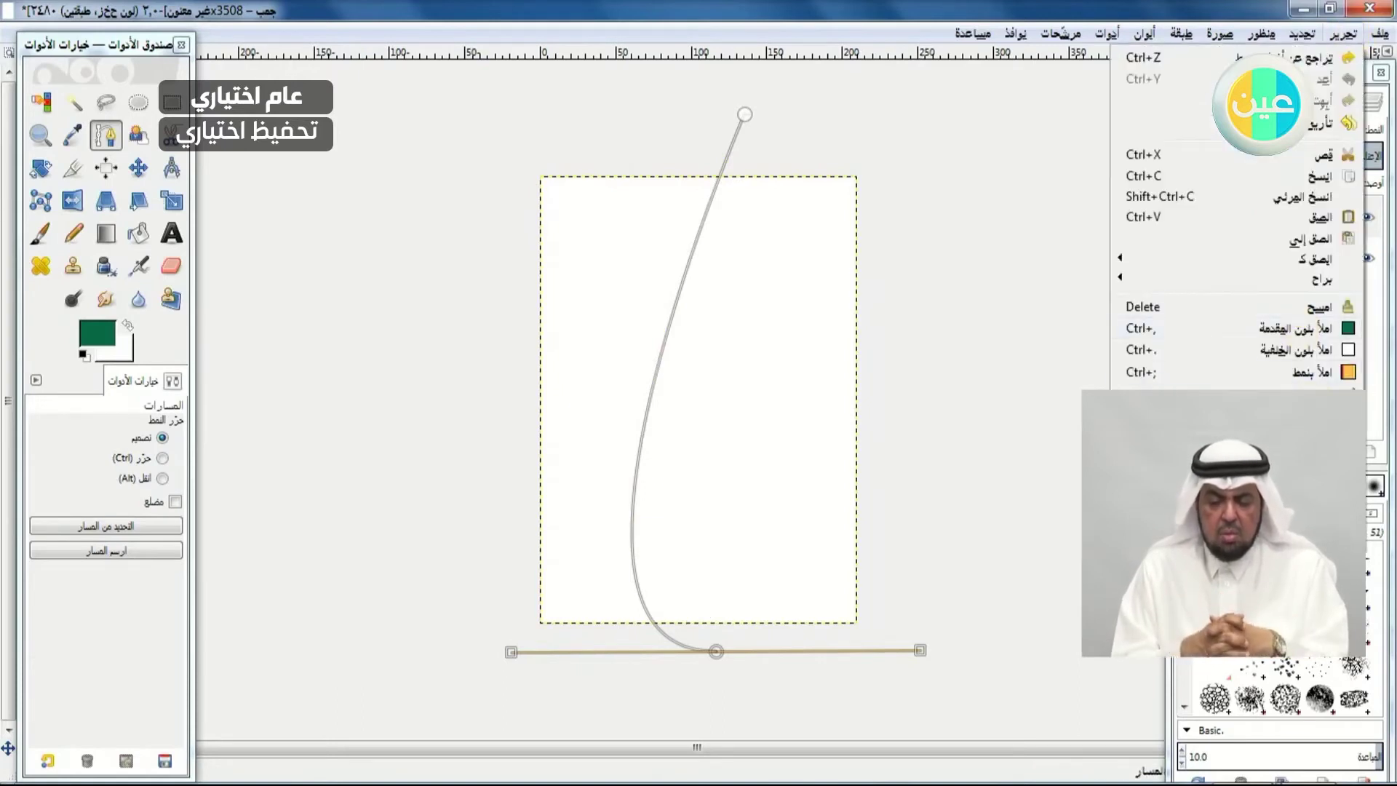
click(1237, 418)
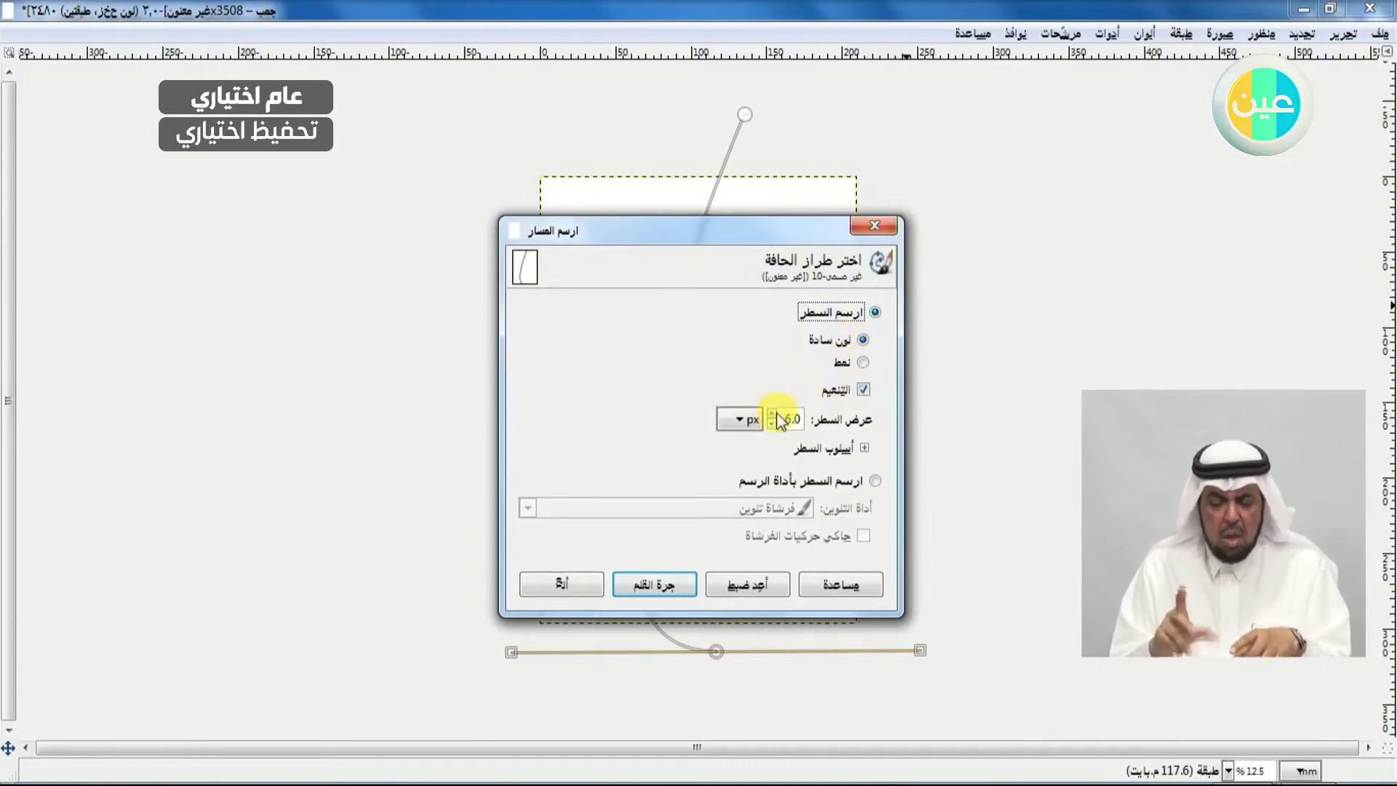
click(736, 417)
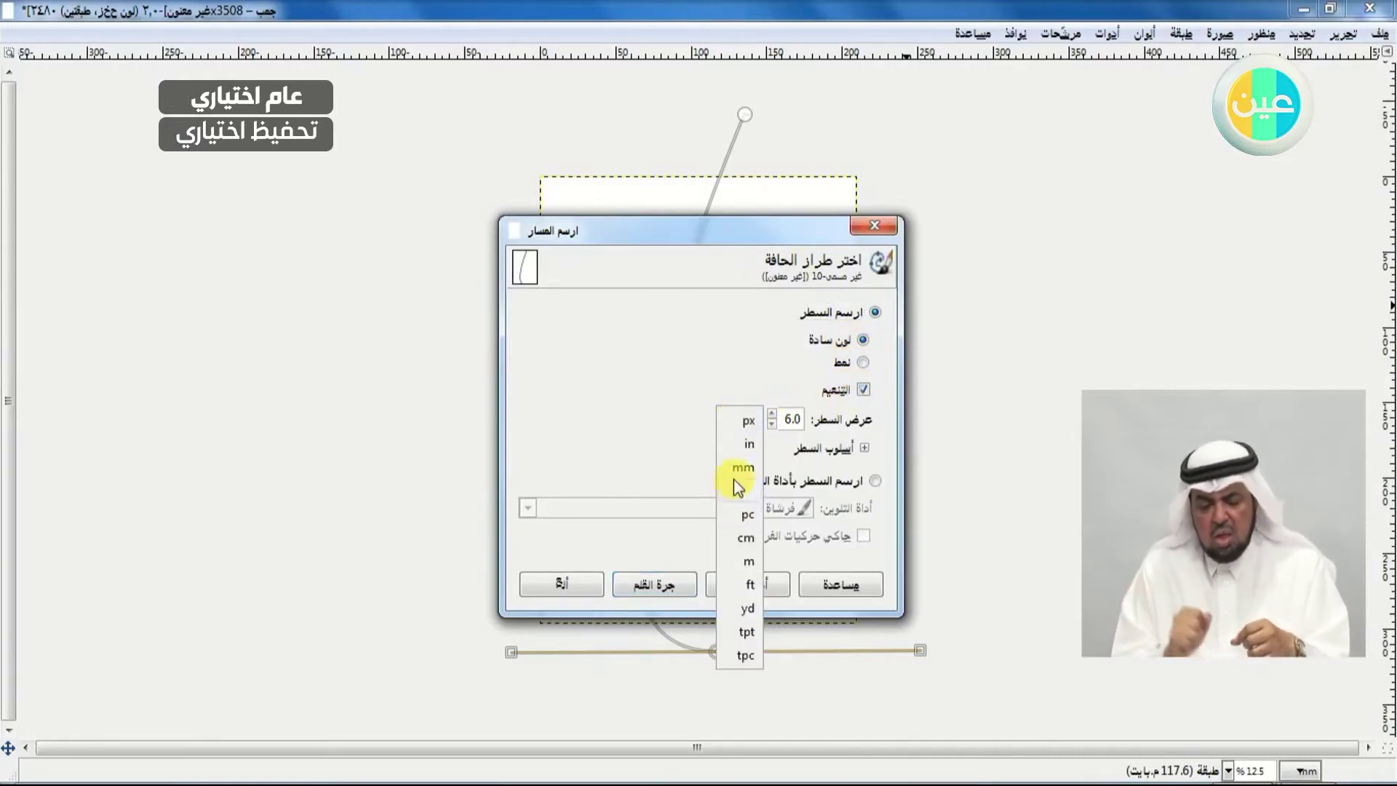
click(705, 377)
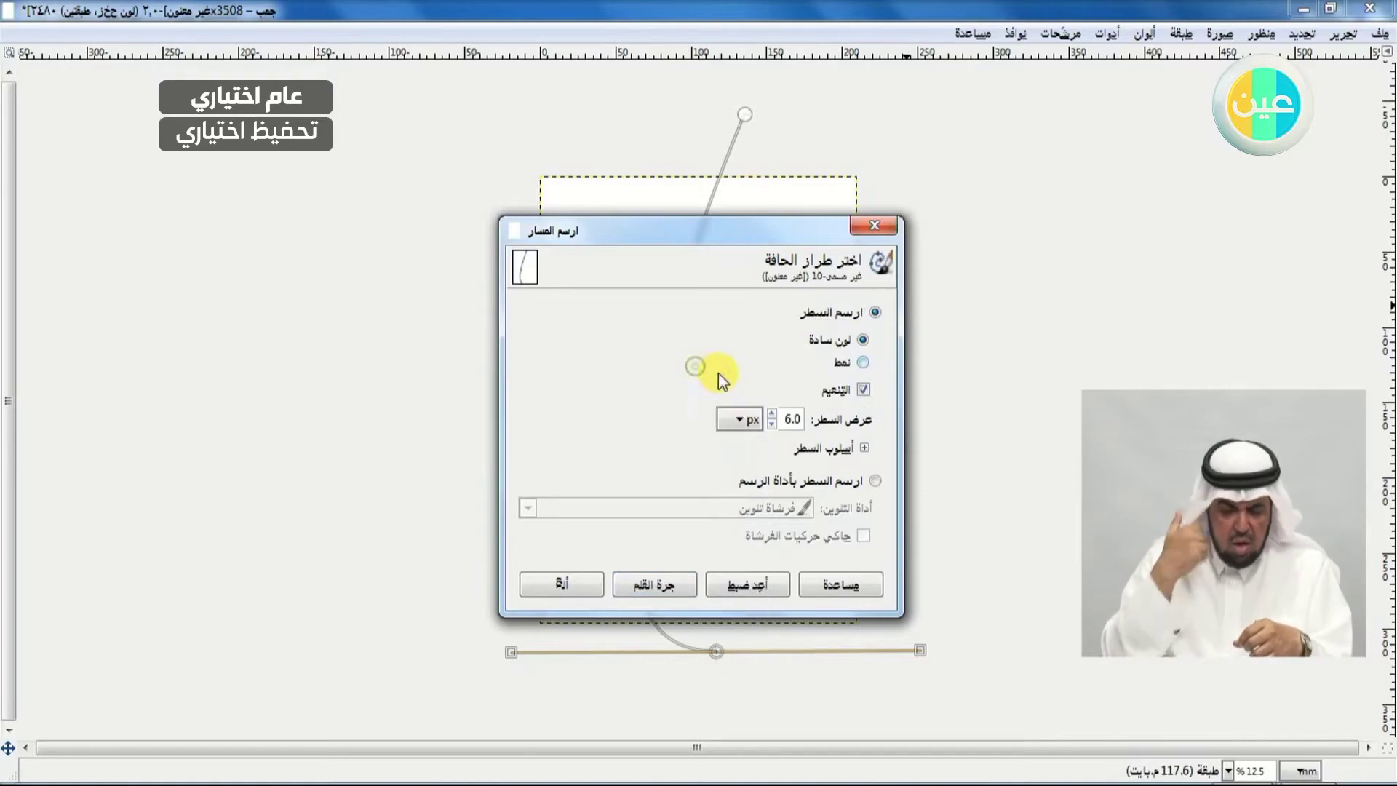
click(865, 448)
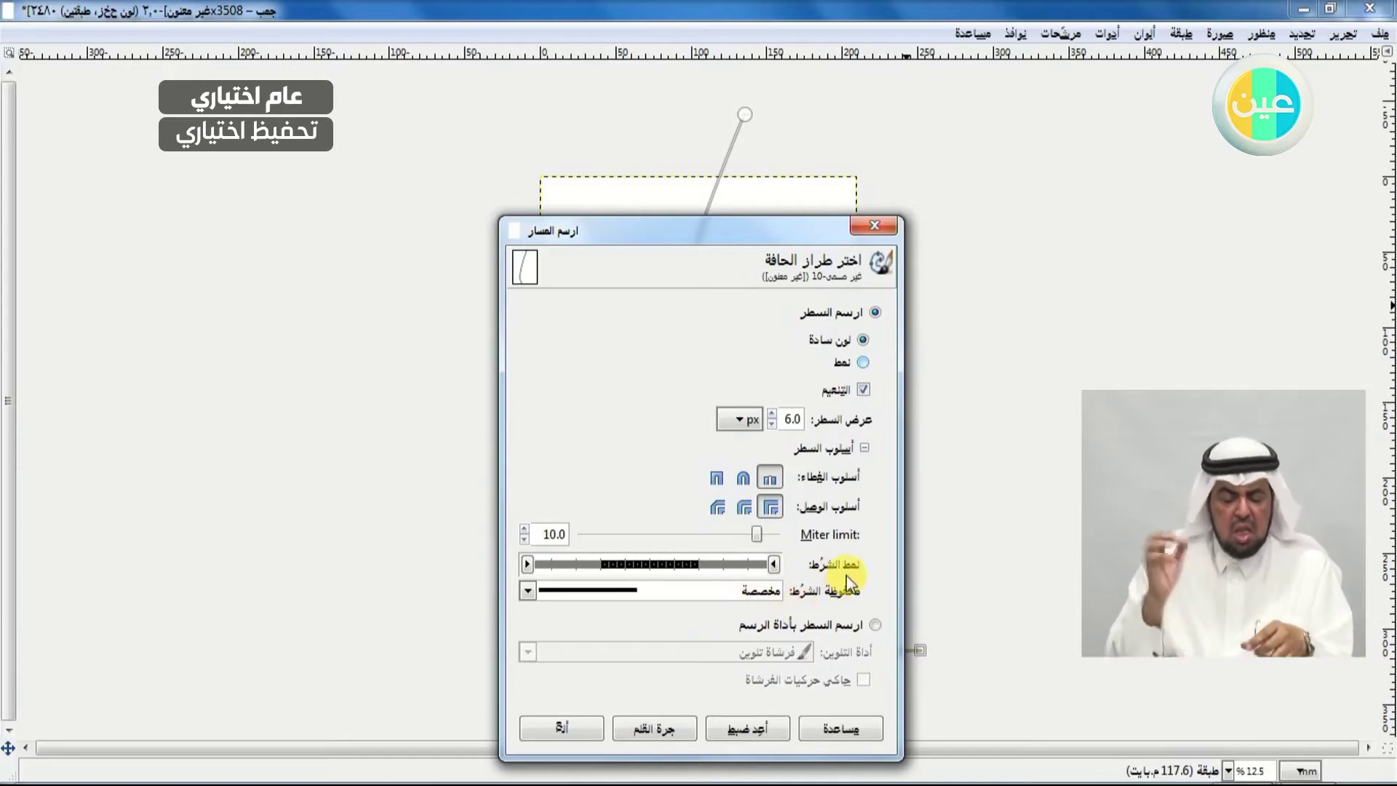
click(865, 449)
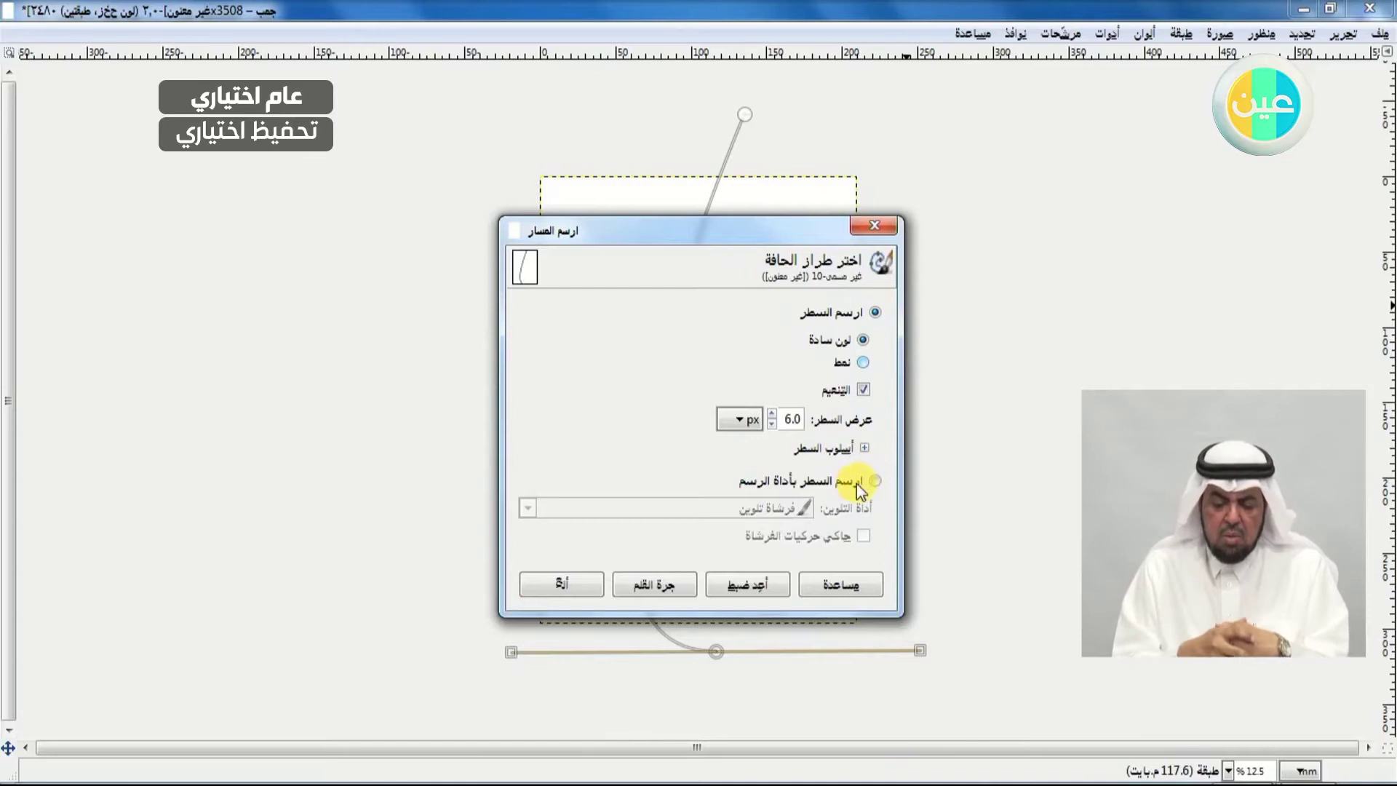
click(649, 582)
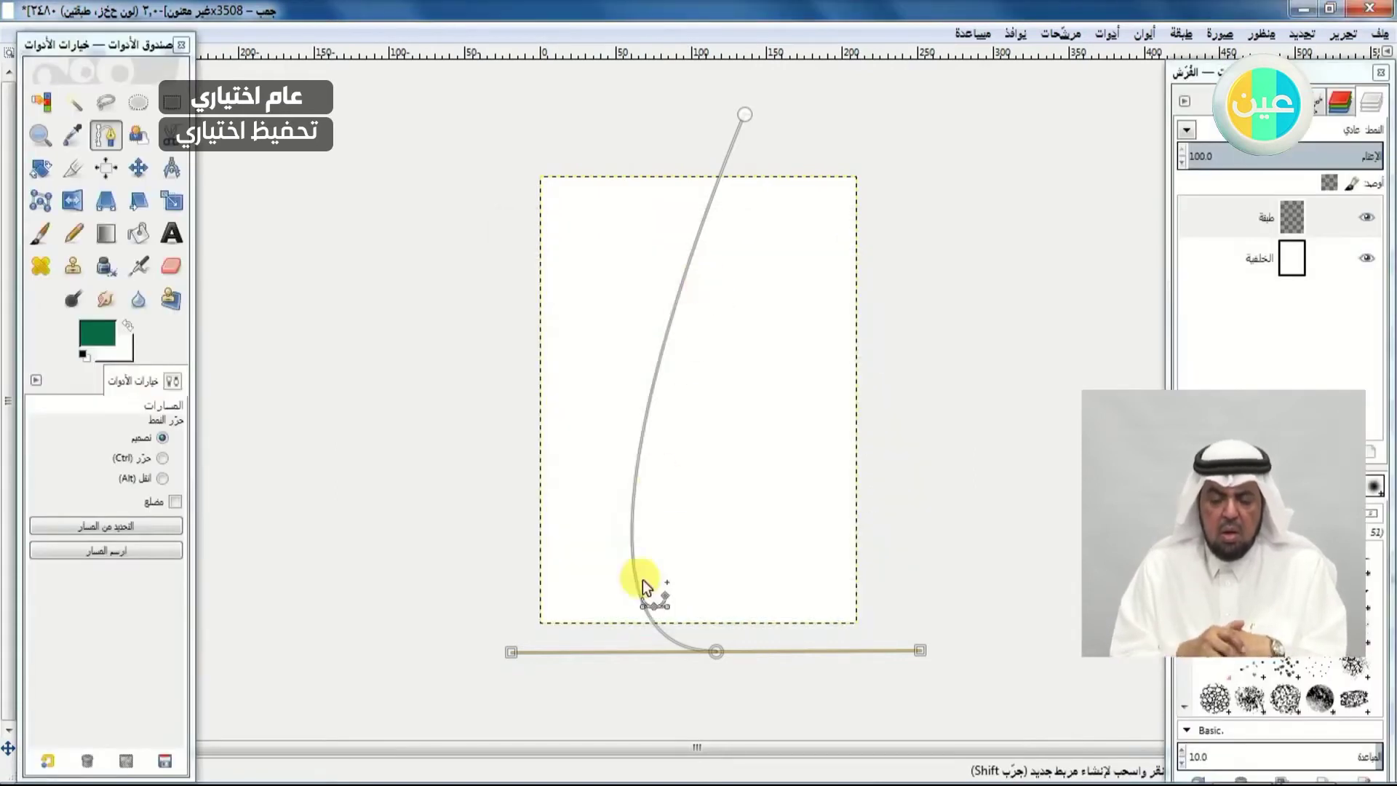
click(138, 169)
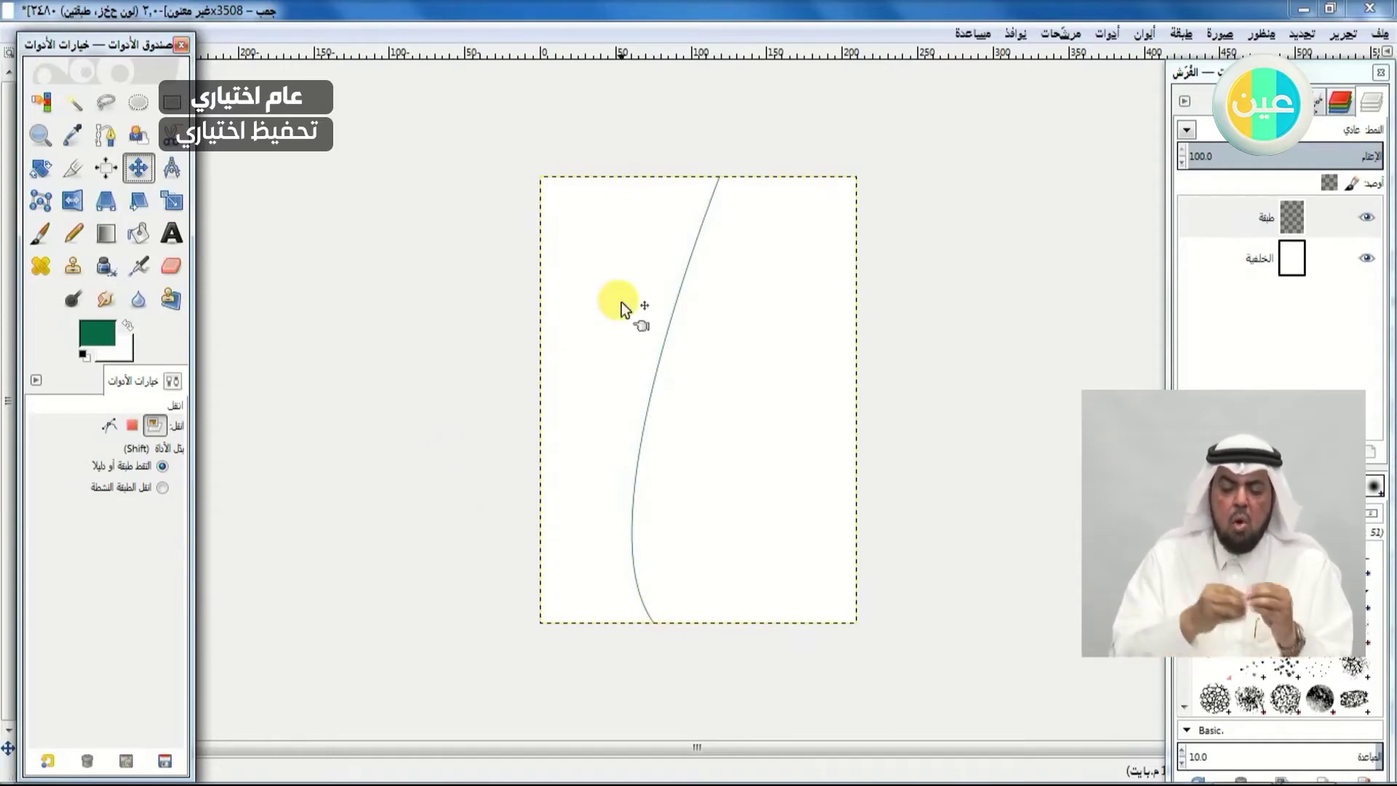
- Set the foreground colour to green 0f9d5f and bucket-fill the page area to the left of the curve
click(96, 329)
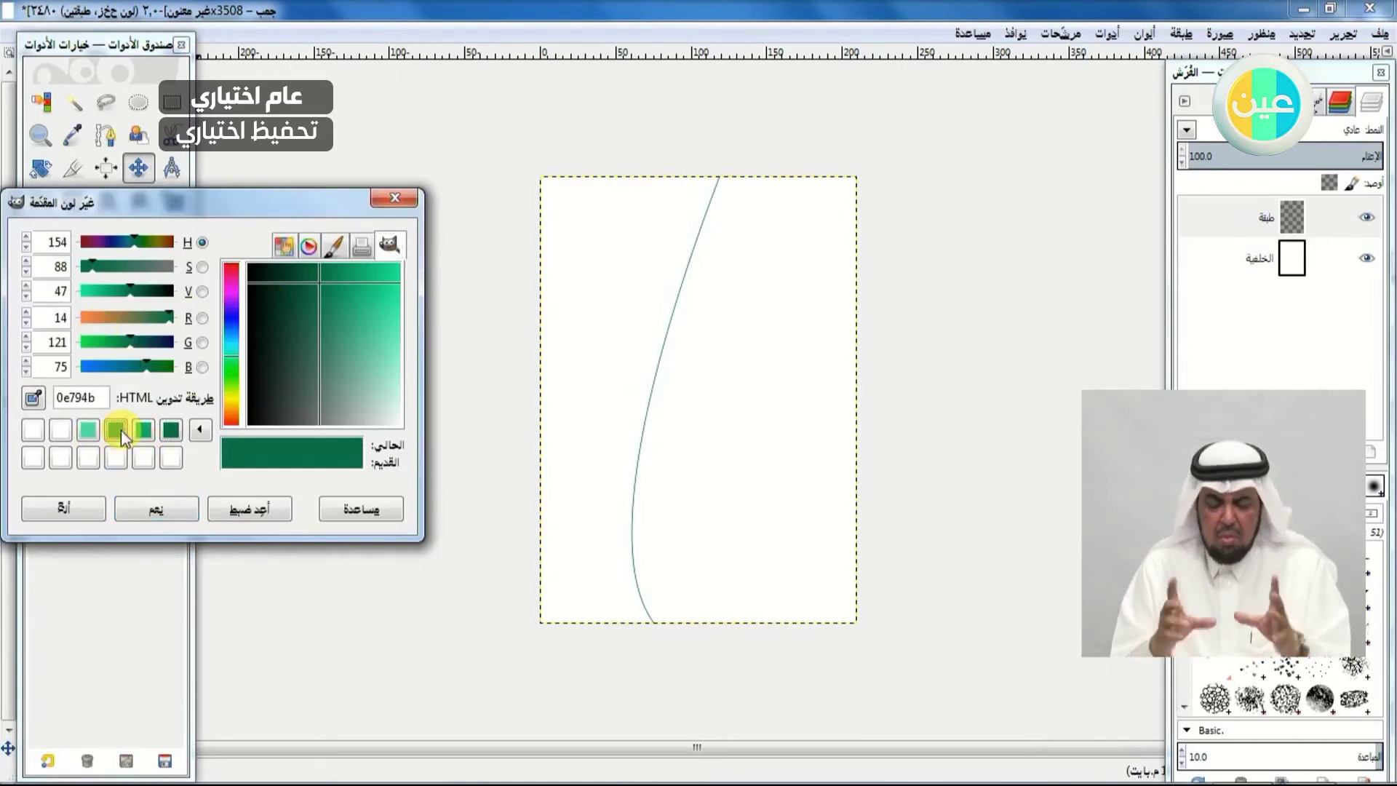
click(333, 286)
click(341, 278)
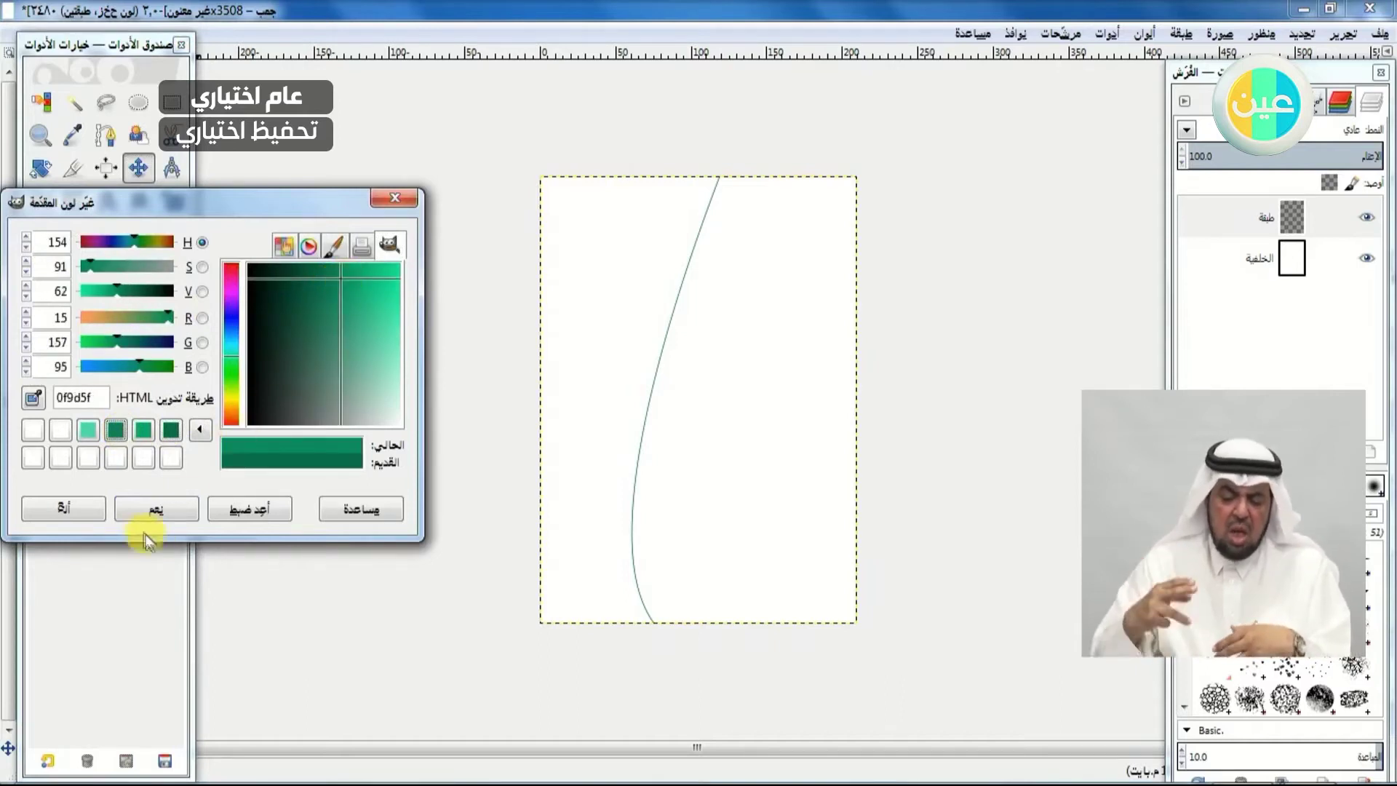
click(160, 509)
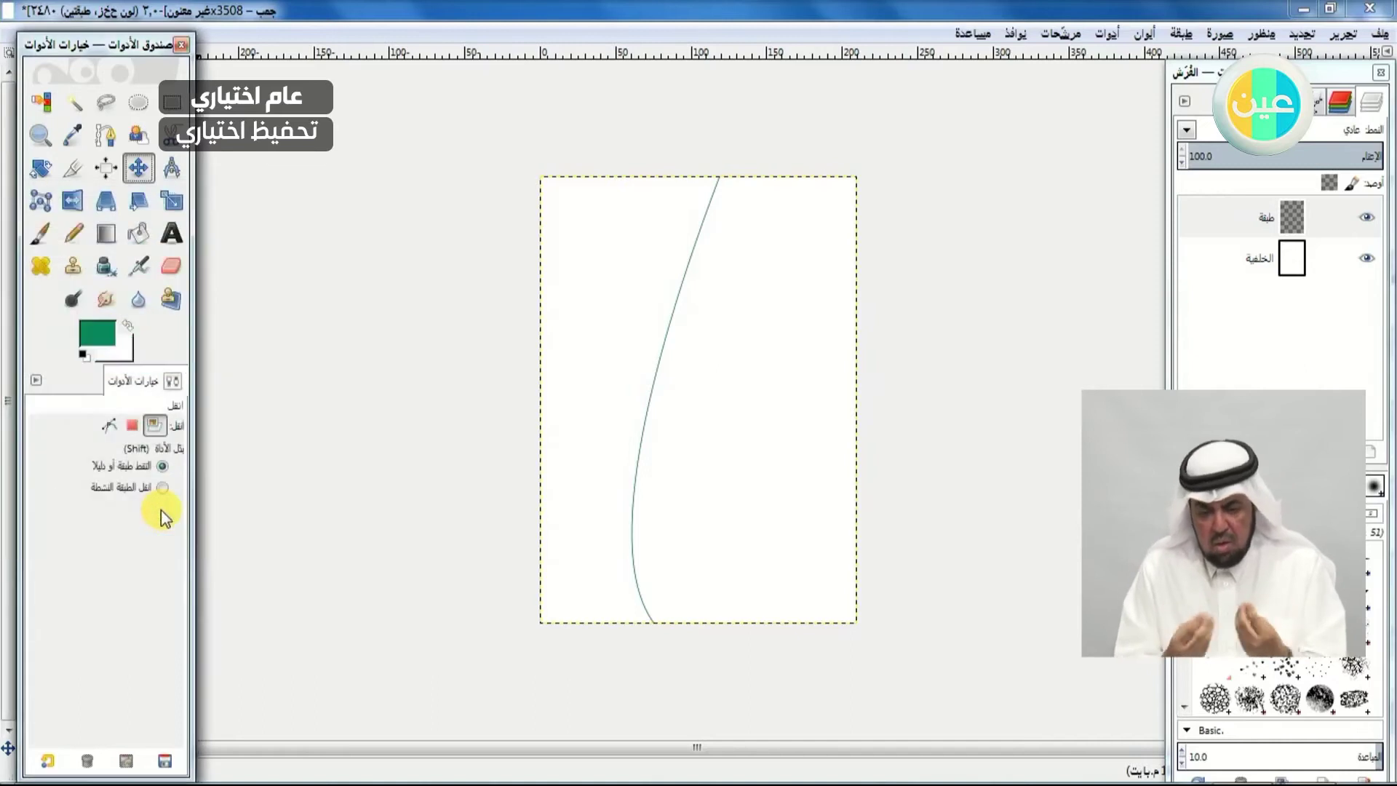
click(140, 234)
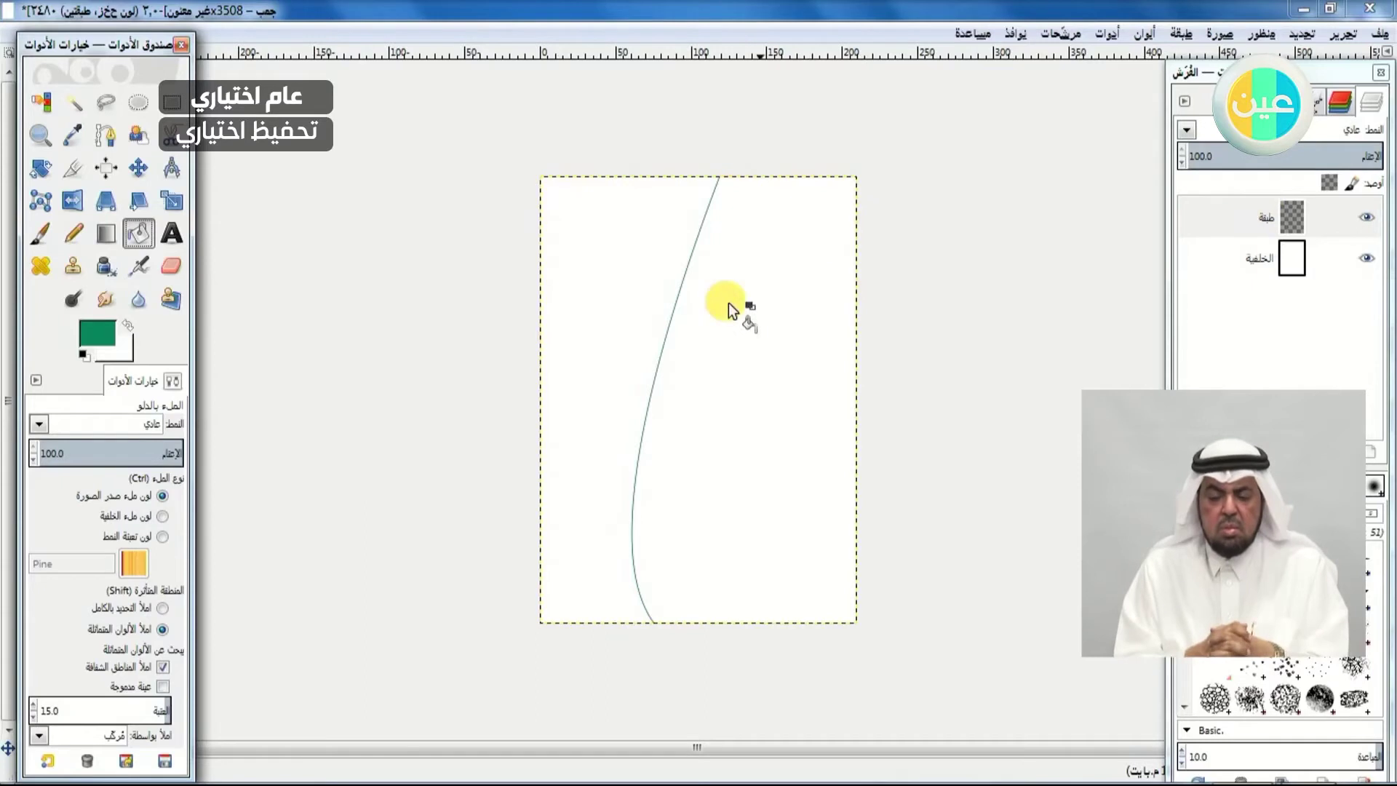
click(622, 298)
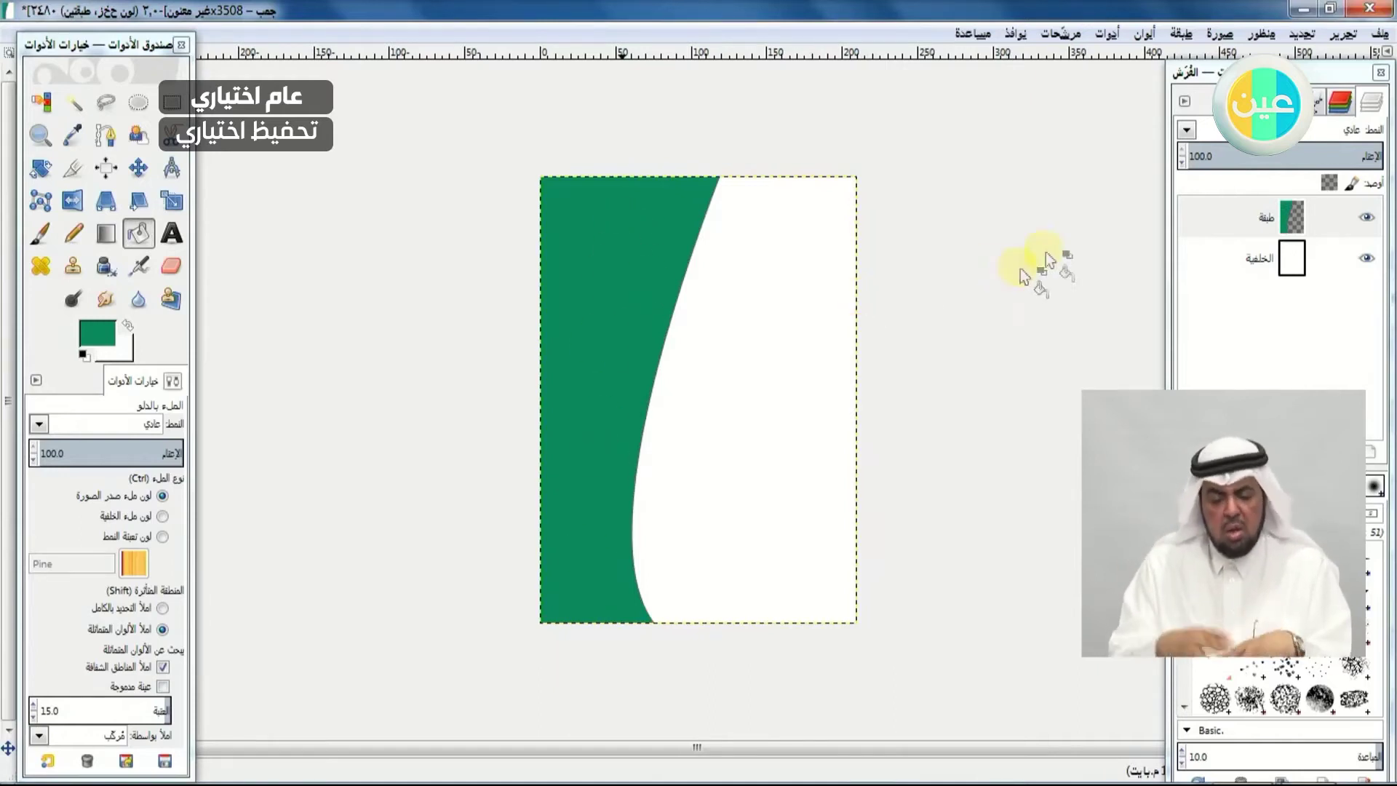
- Duplicate the layer with the green shape and move the copy slightly to the left
click(1210, 227)
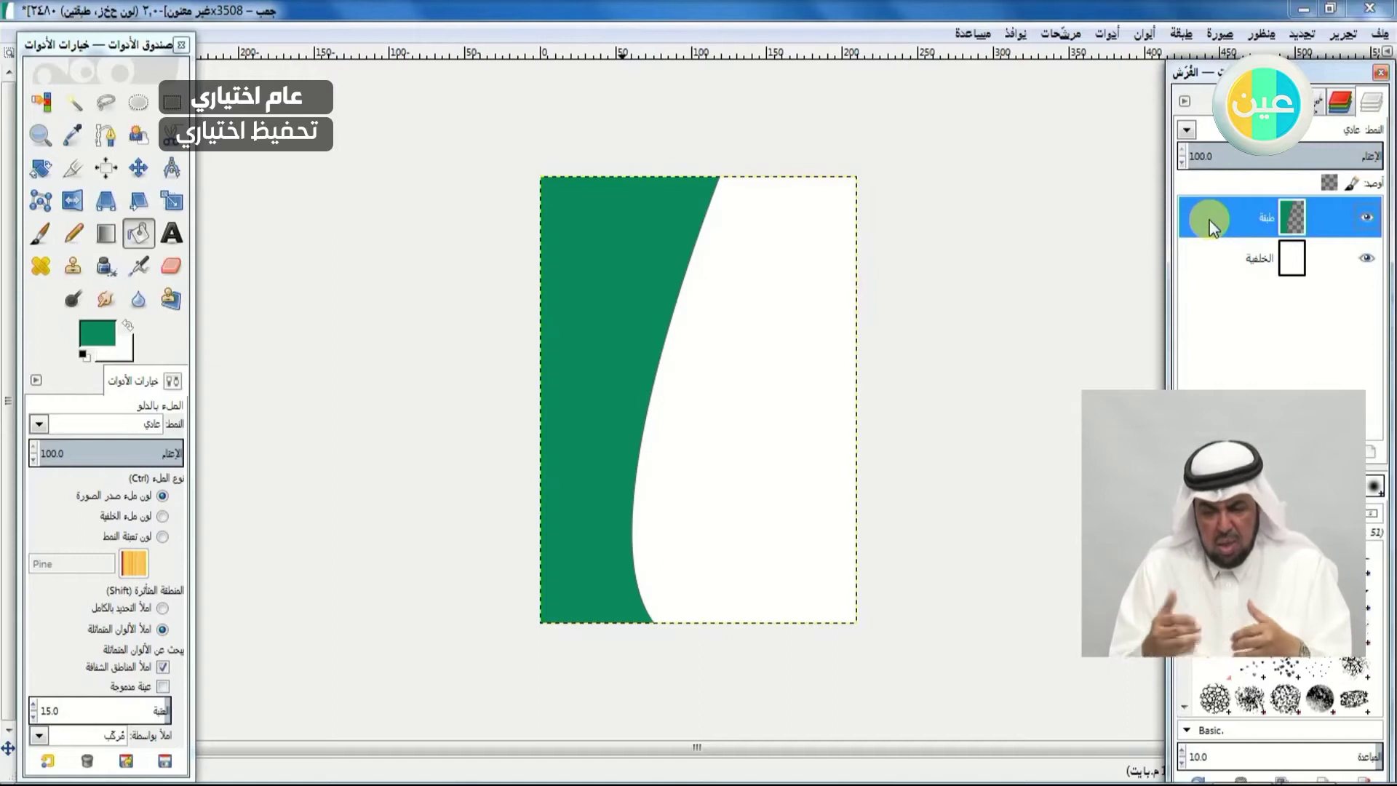
right_click(1209, 219)
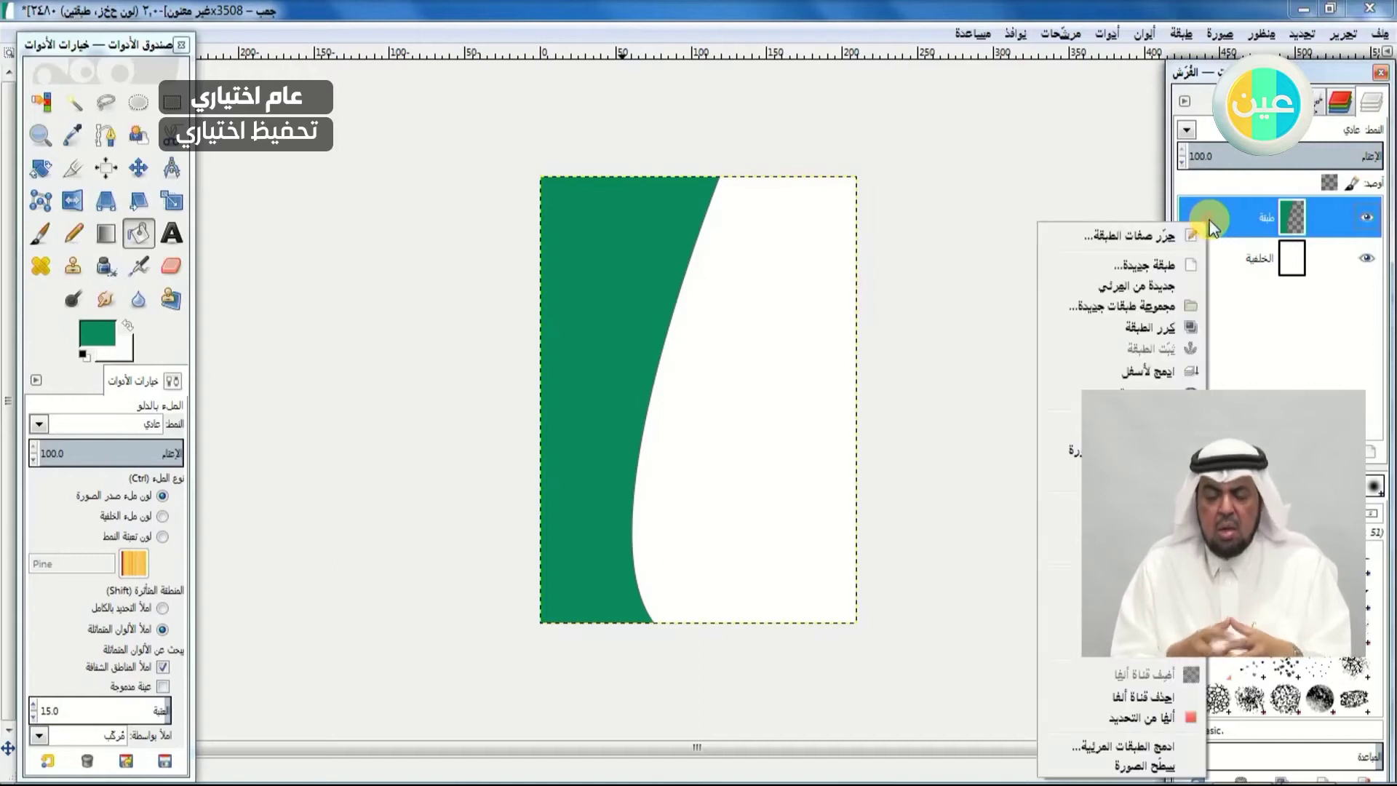
click(1157, 328)
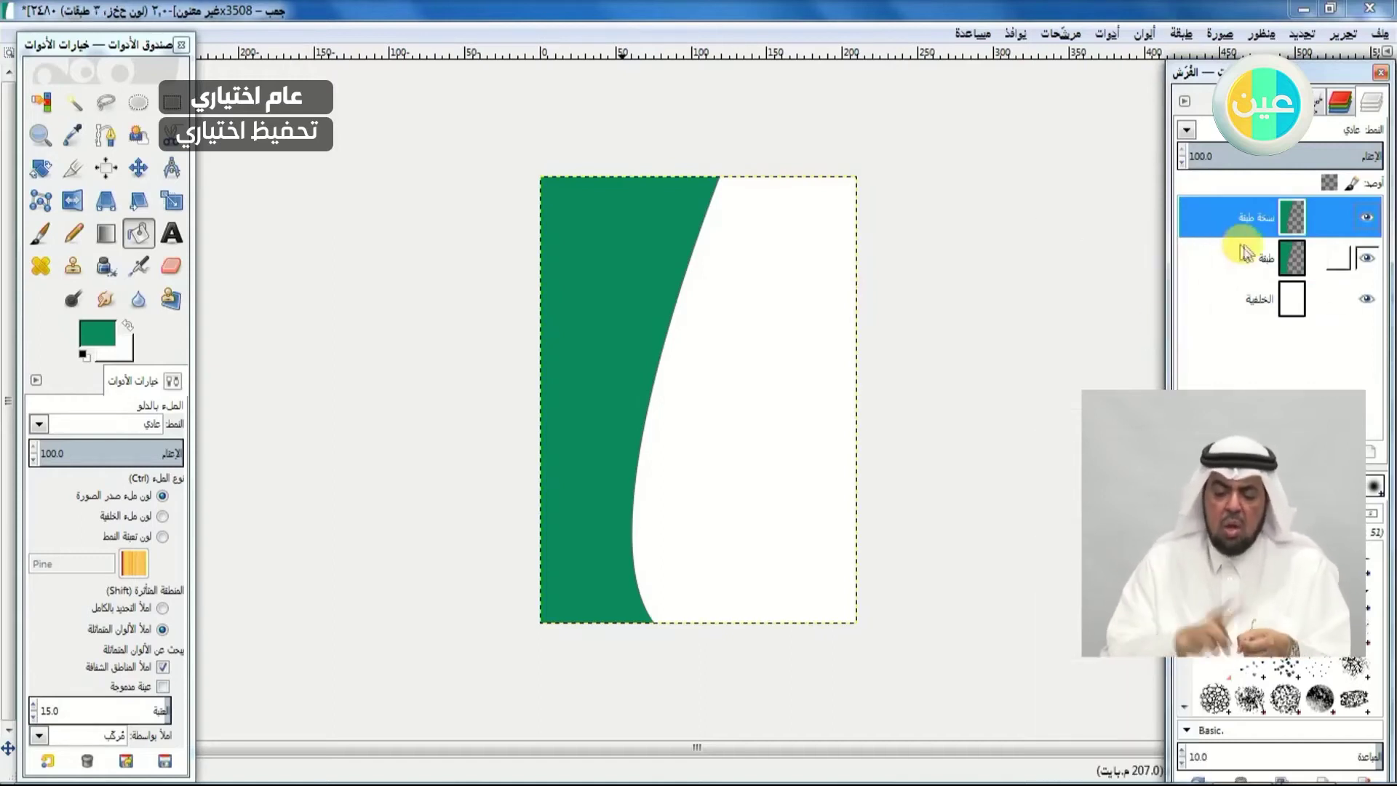
click(135, 171)
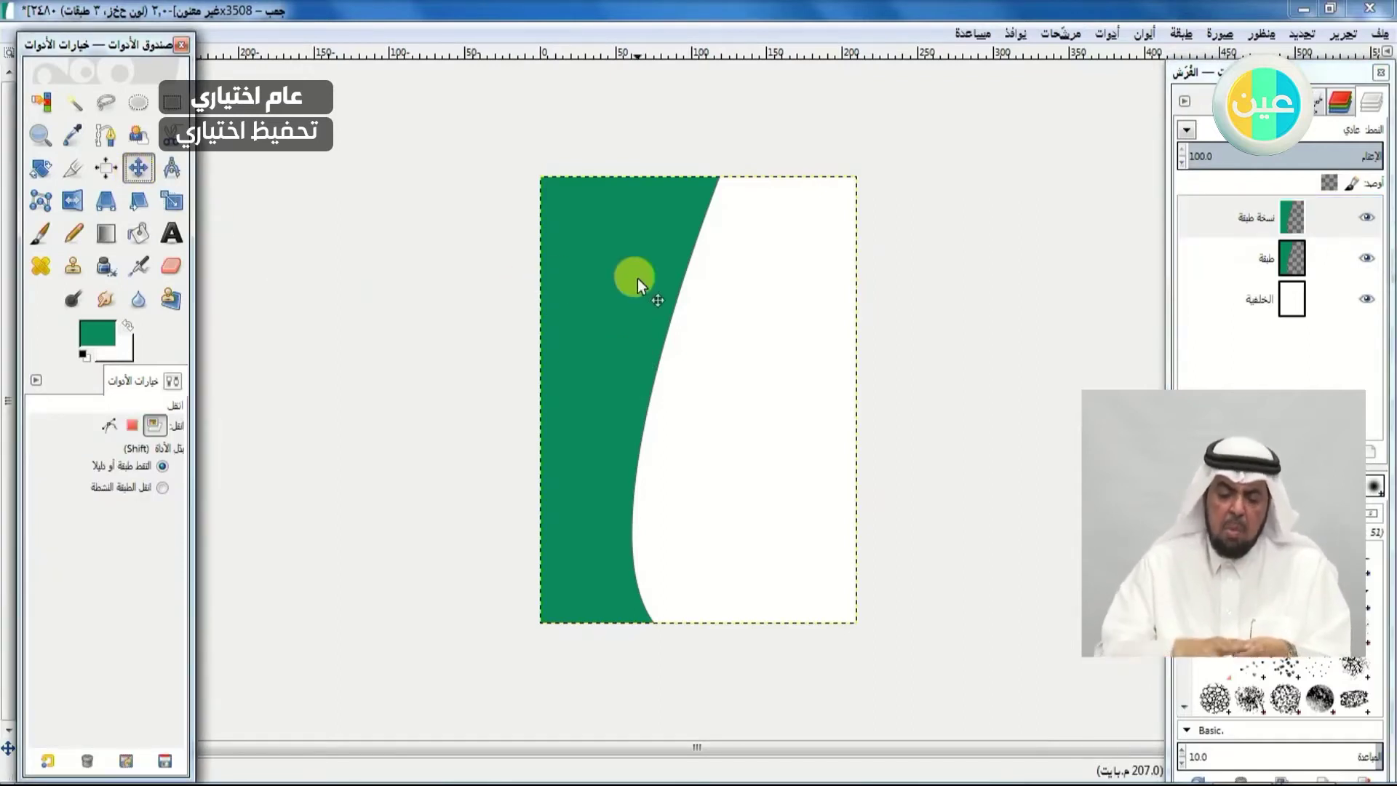
drag(639, 296, 627, 295)
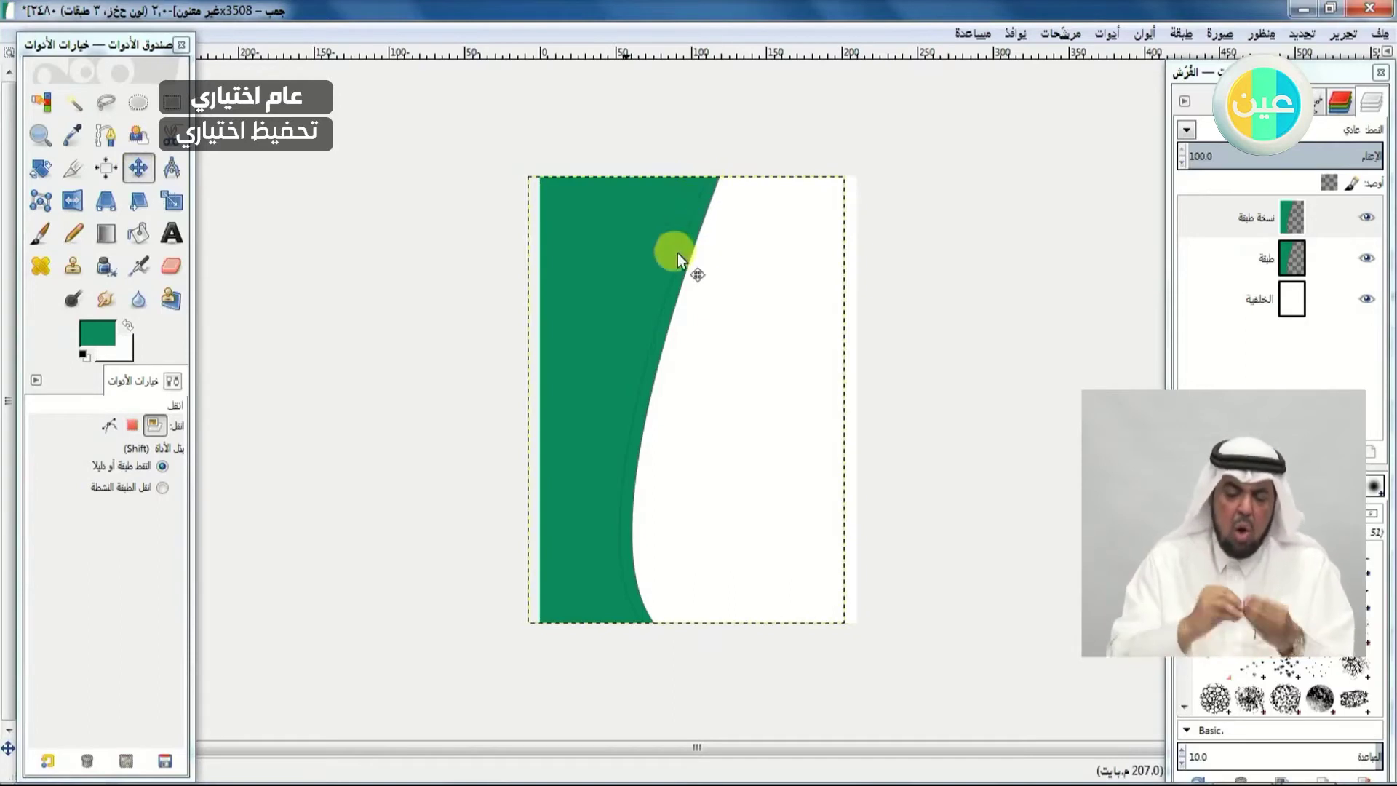
drag(643, 604, 627, 347)
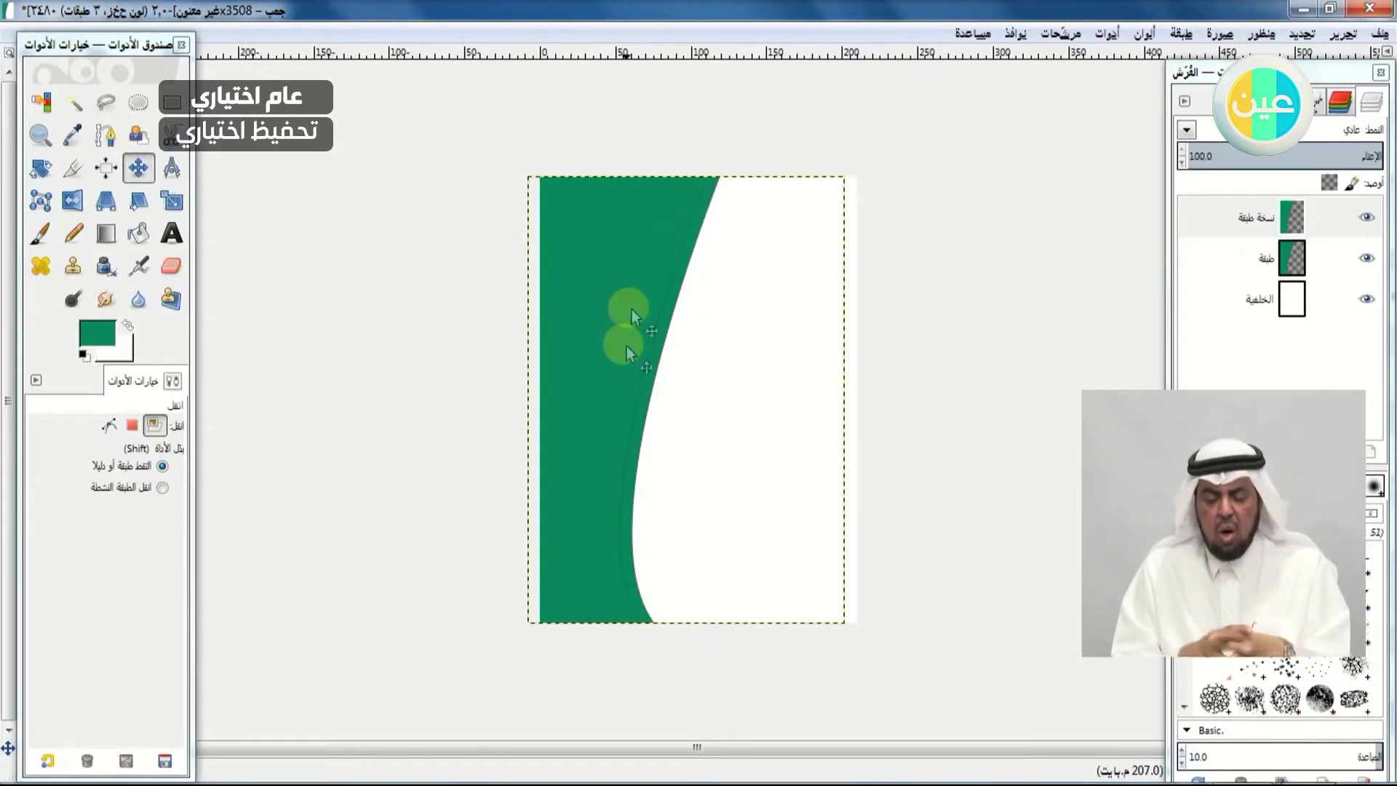
click(636, 378)
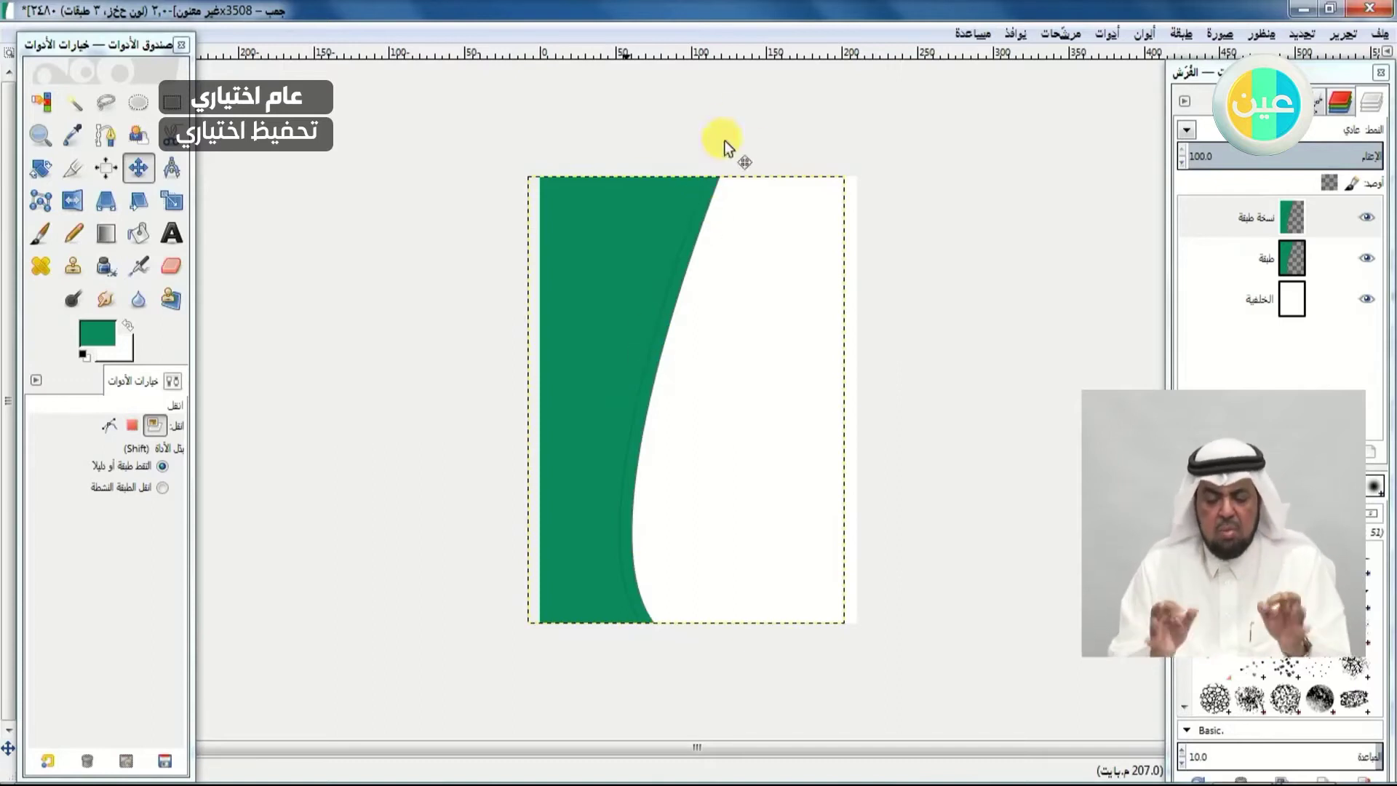
- Set the foreground colour to the saved green 10b76e and fill the narrow strip along the curve on the original shape layer
click(97, 334)
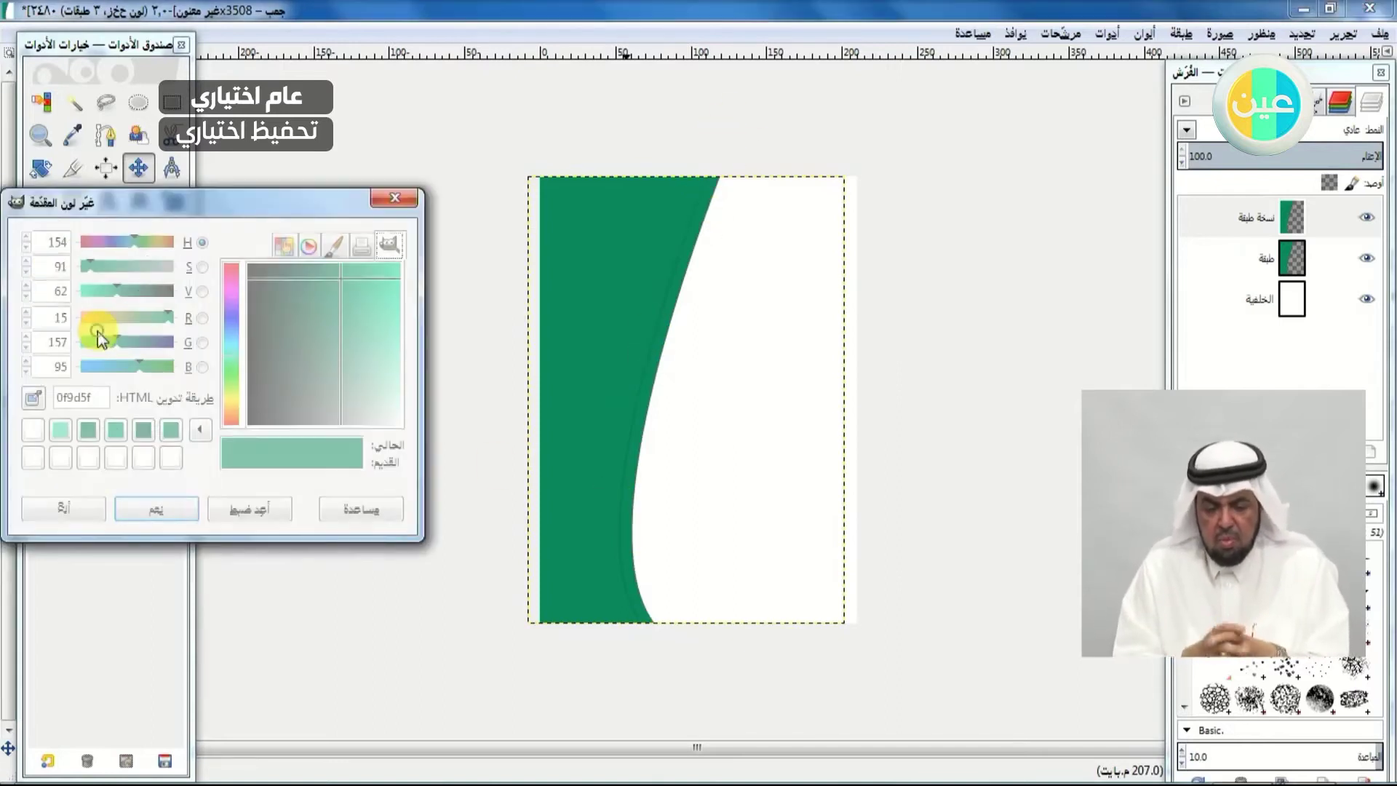
click(116, 430)
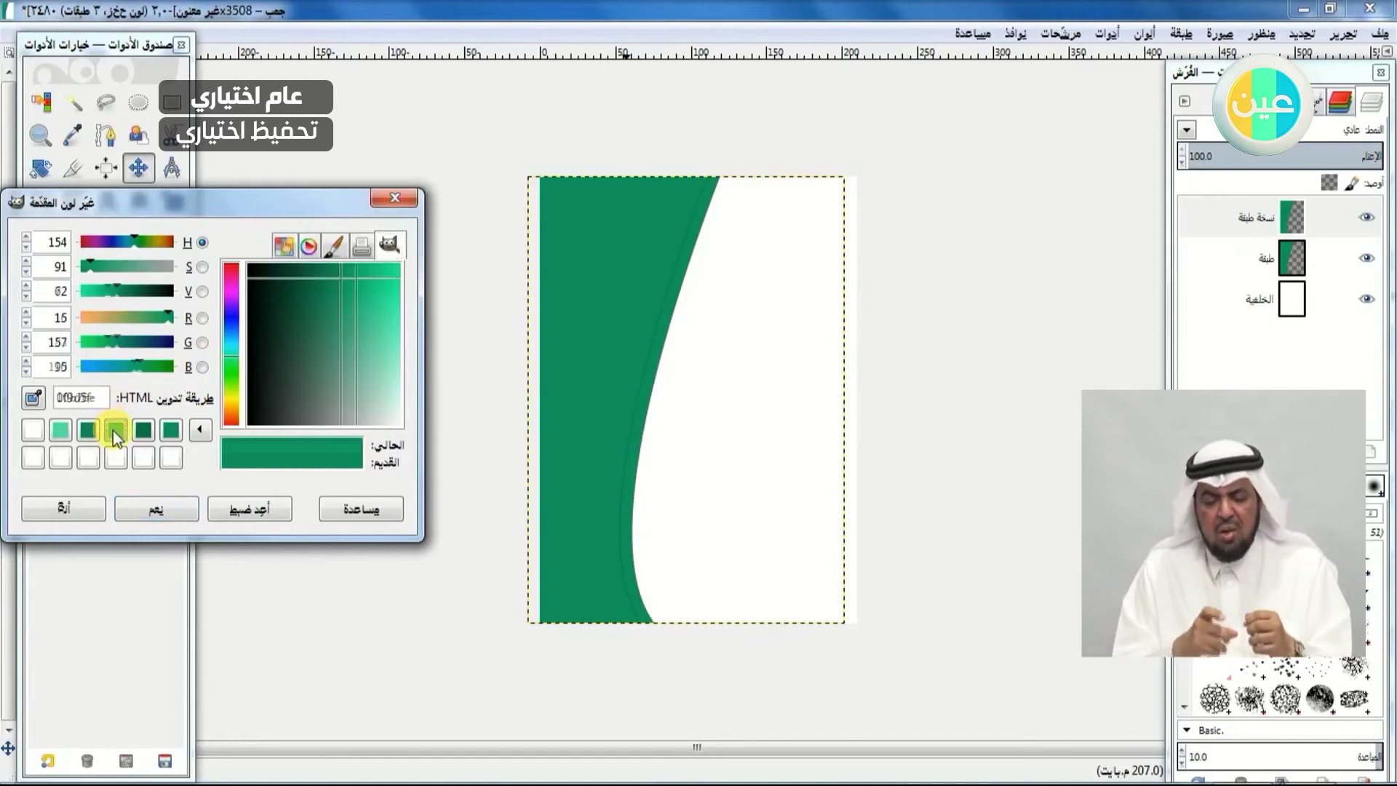
click(151, 513)
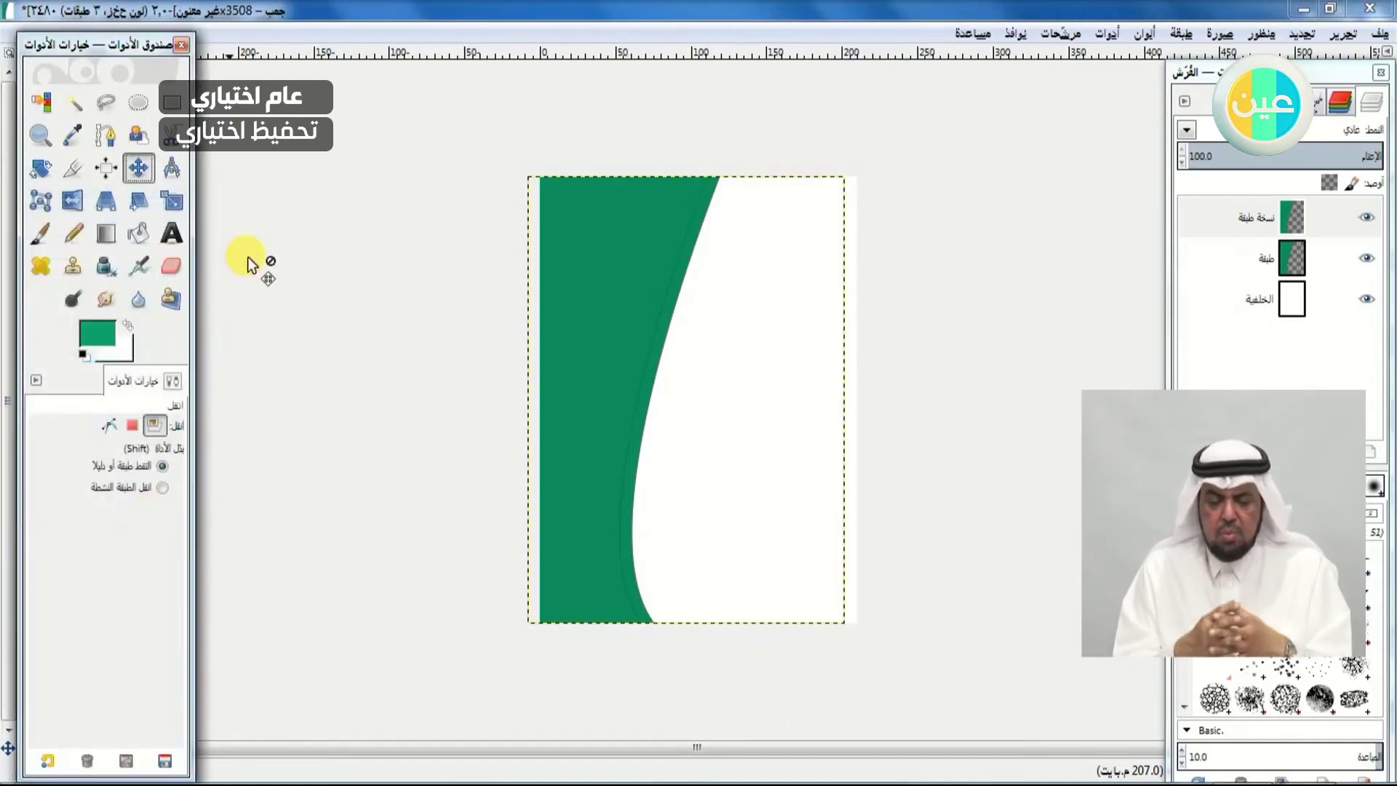
click(141, 233)
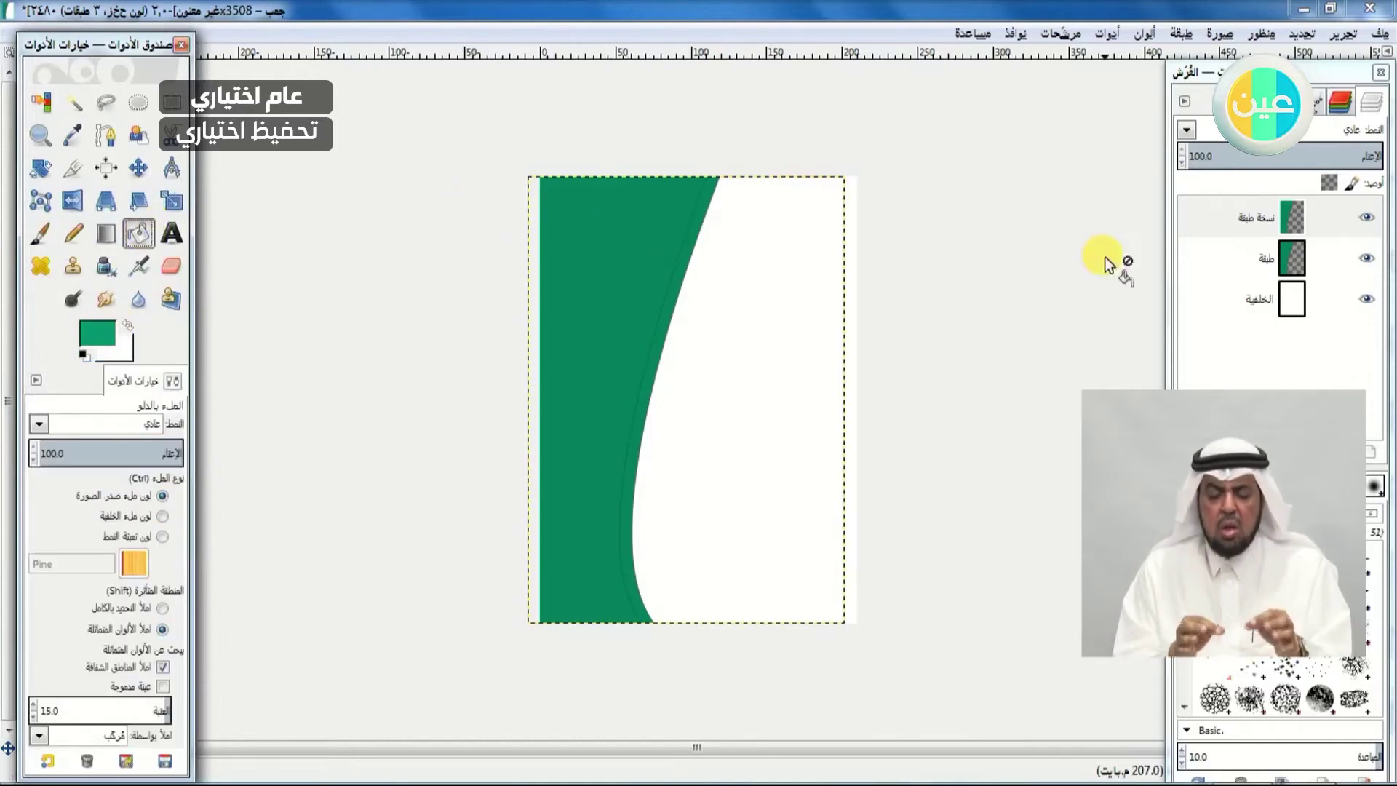
click(1269, 257)
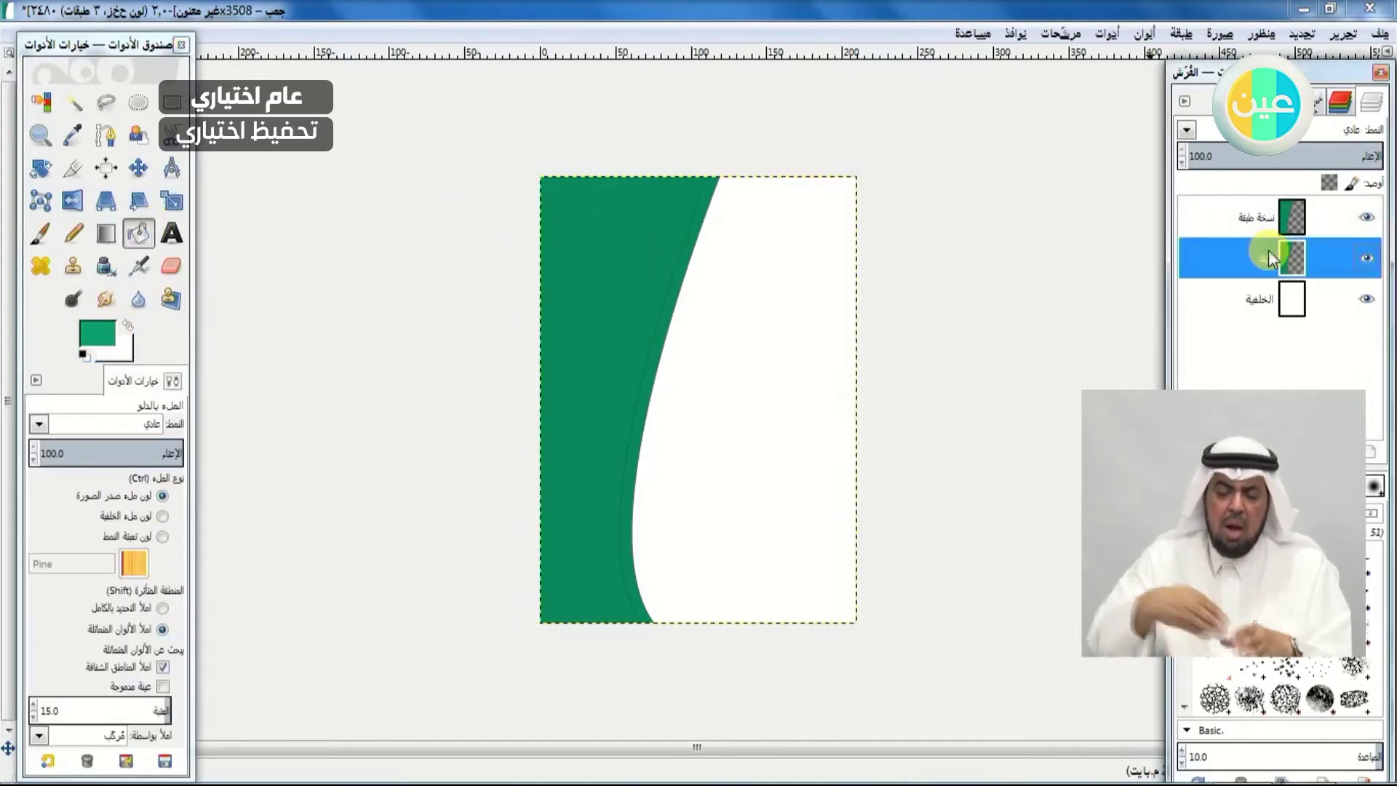
click(665, 317)
click(665, 318)
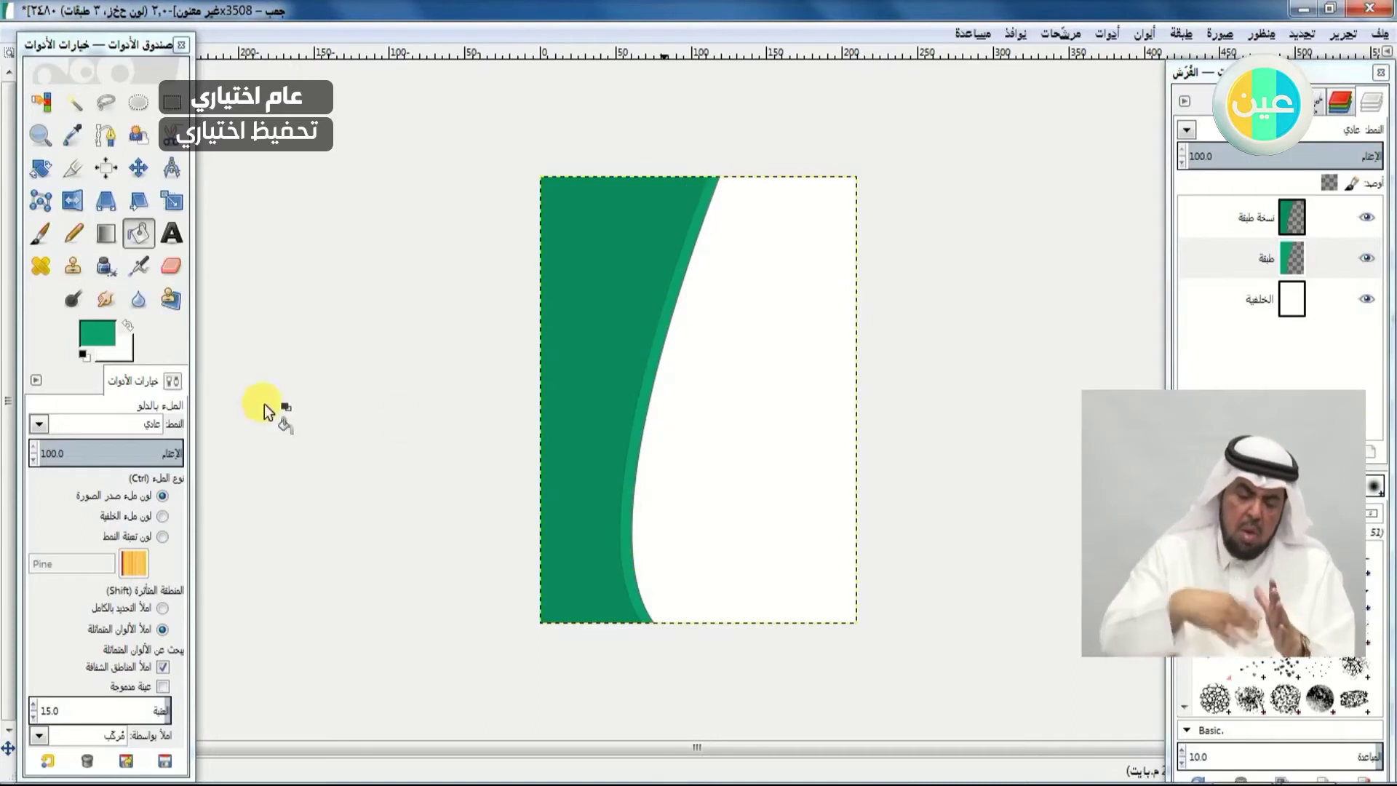
- Change the foreground colour to the lighter green 20d485 and refill the strip along the curve
click(96, 323)
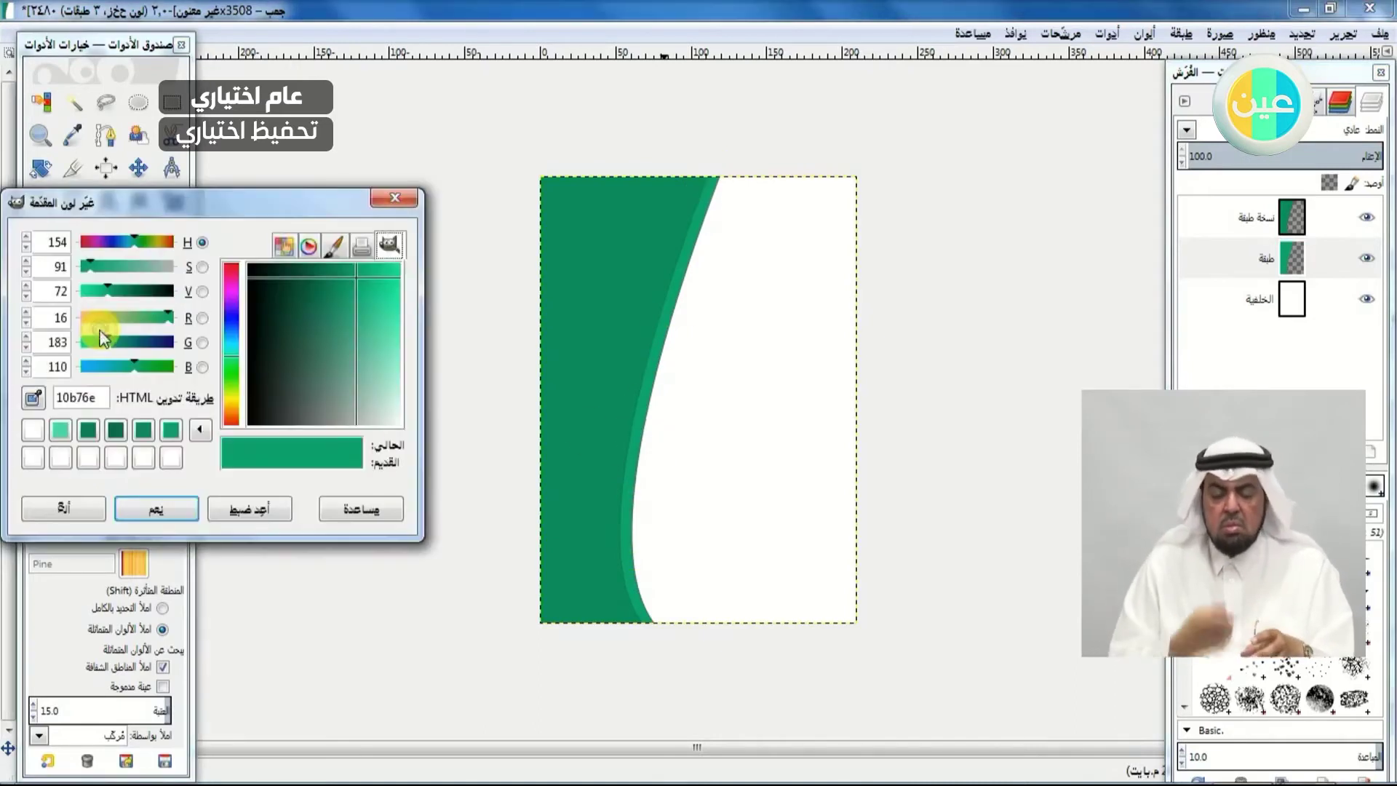
drag(370, 282, 374, 287)
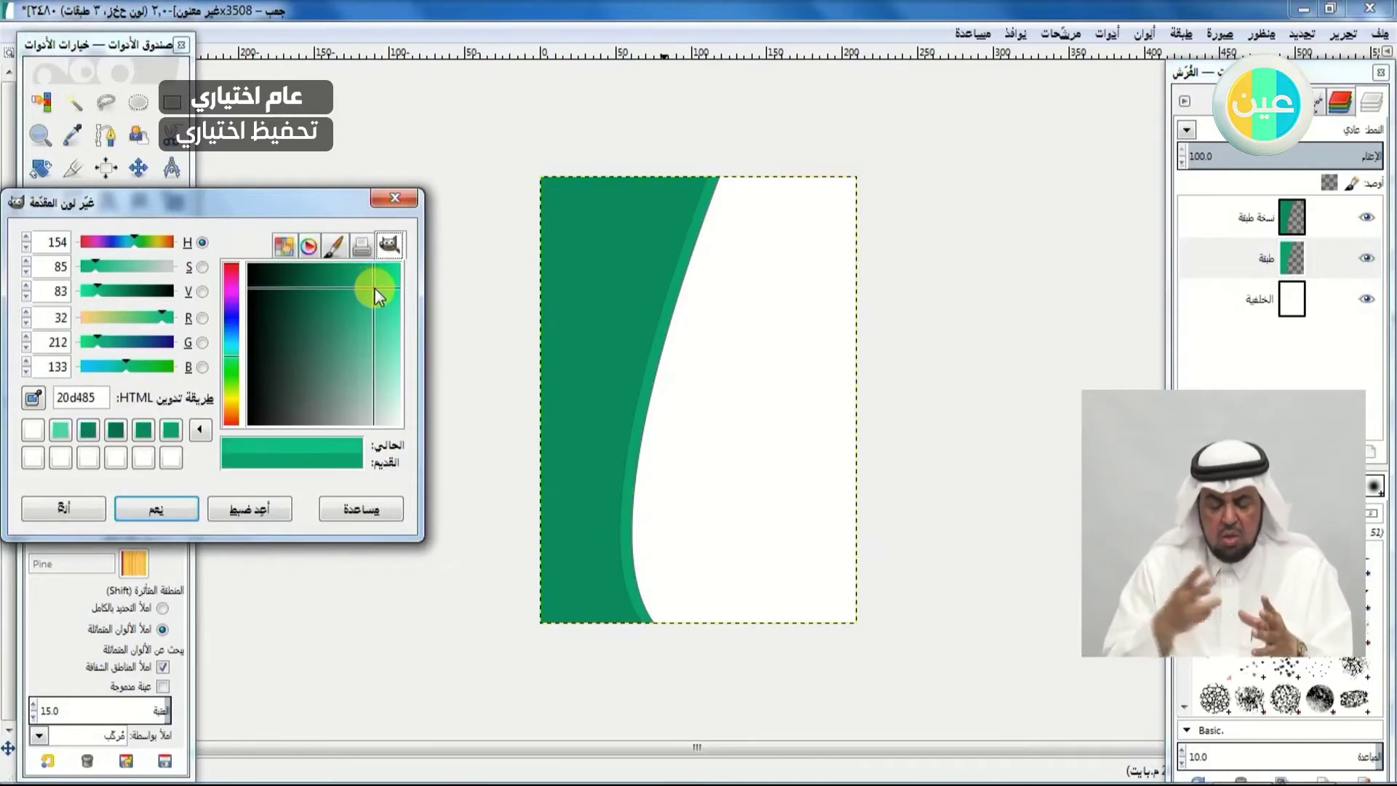
click(159, 514)
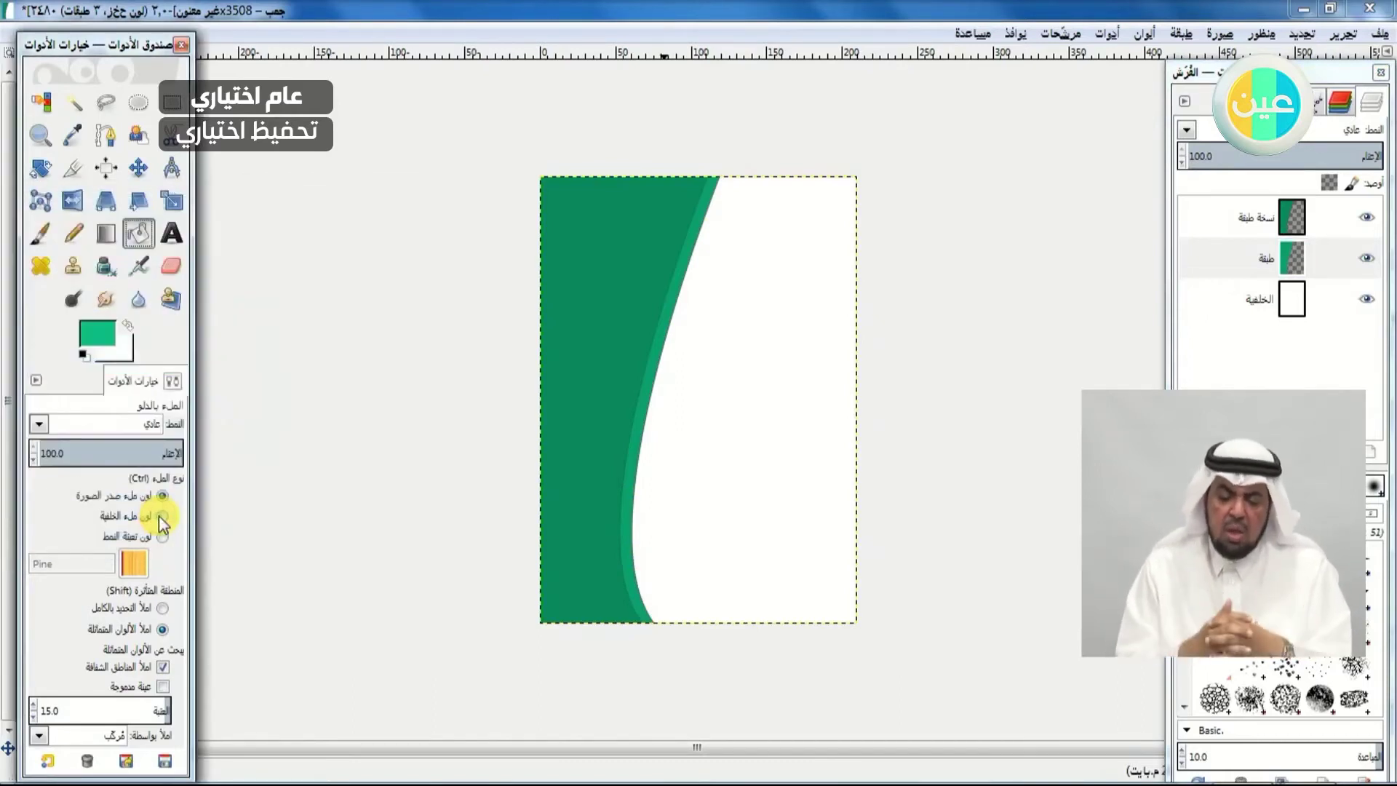
click(643, 396)
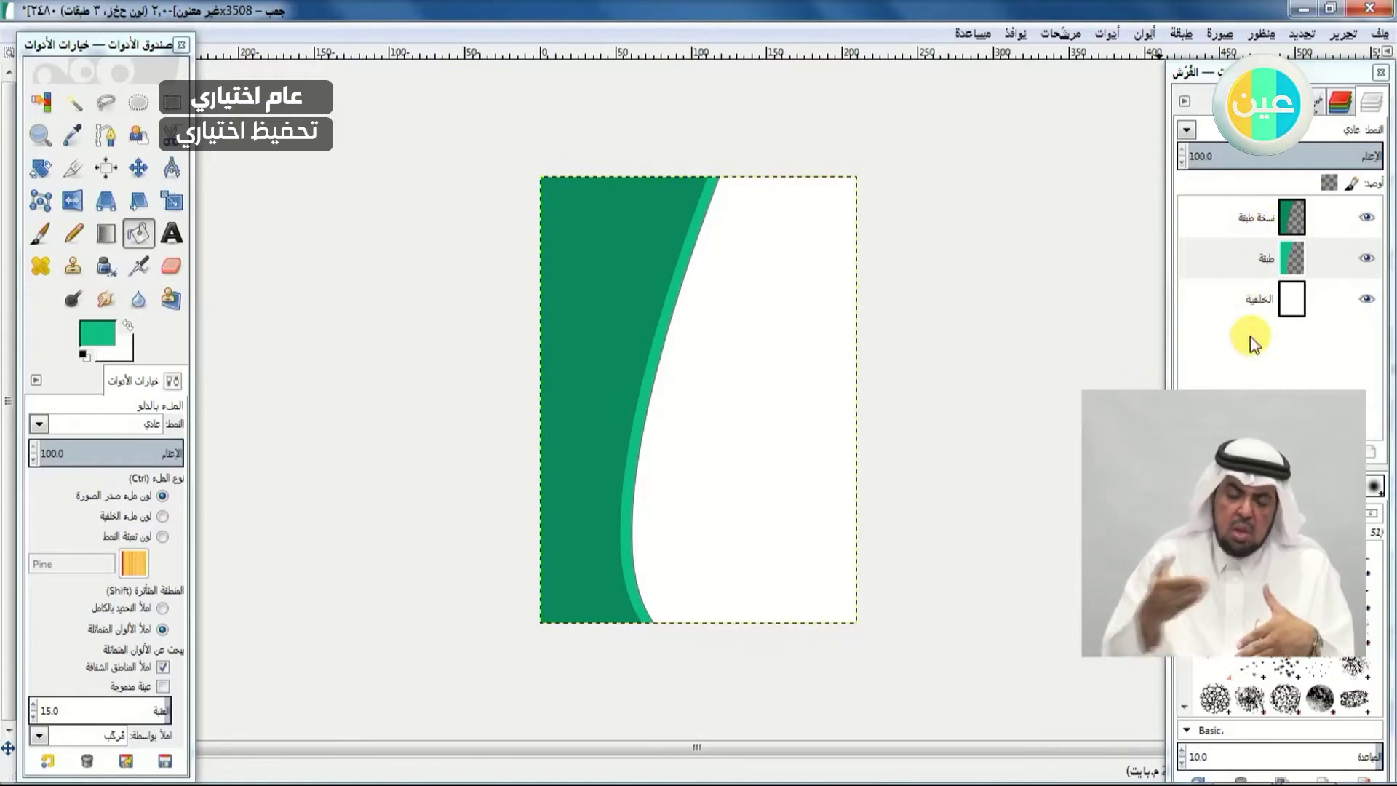
- Open the desktop image التربية البدنية.jpg as a new layer in the A4 design
click(1381, 35)
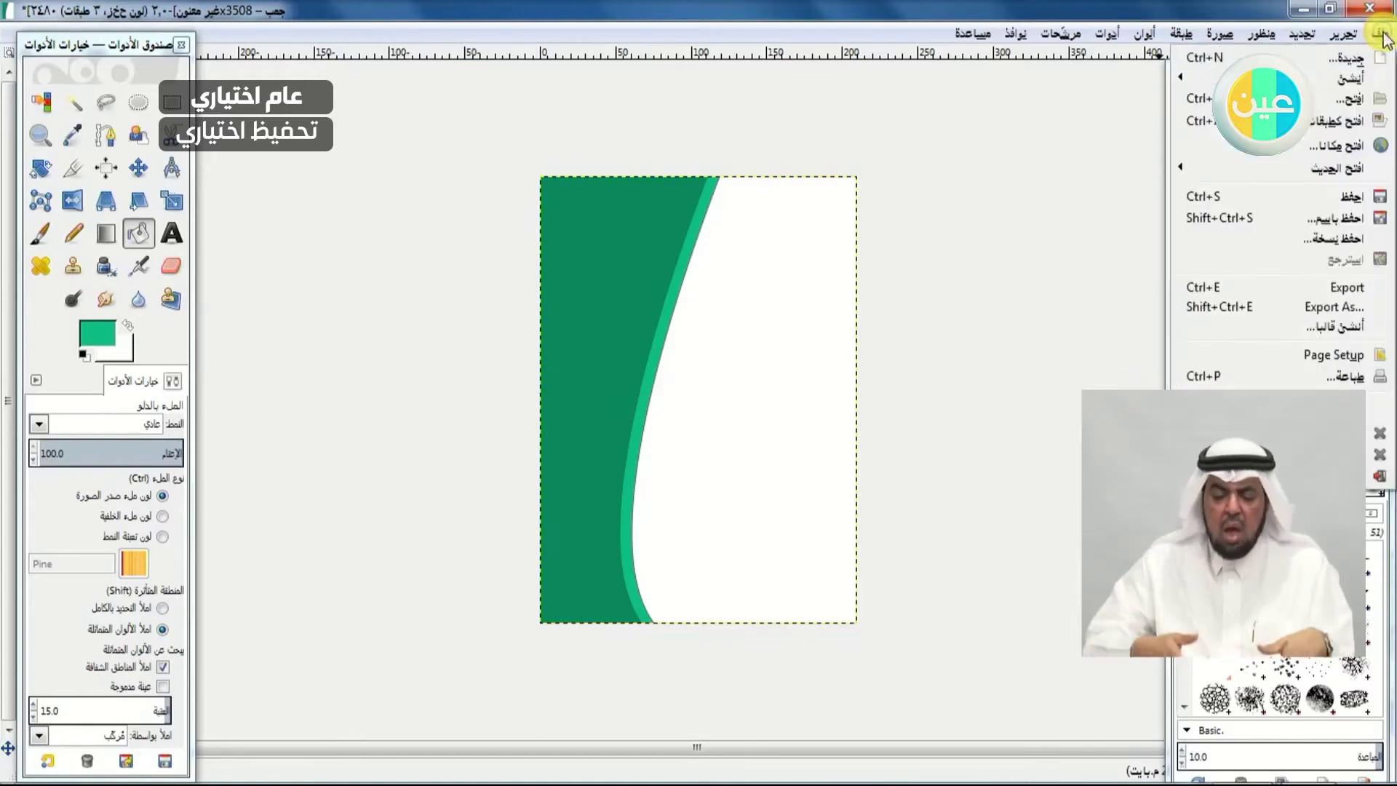
click(1336, 120)
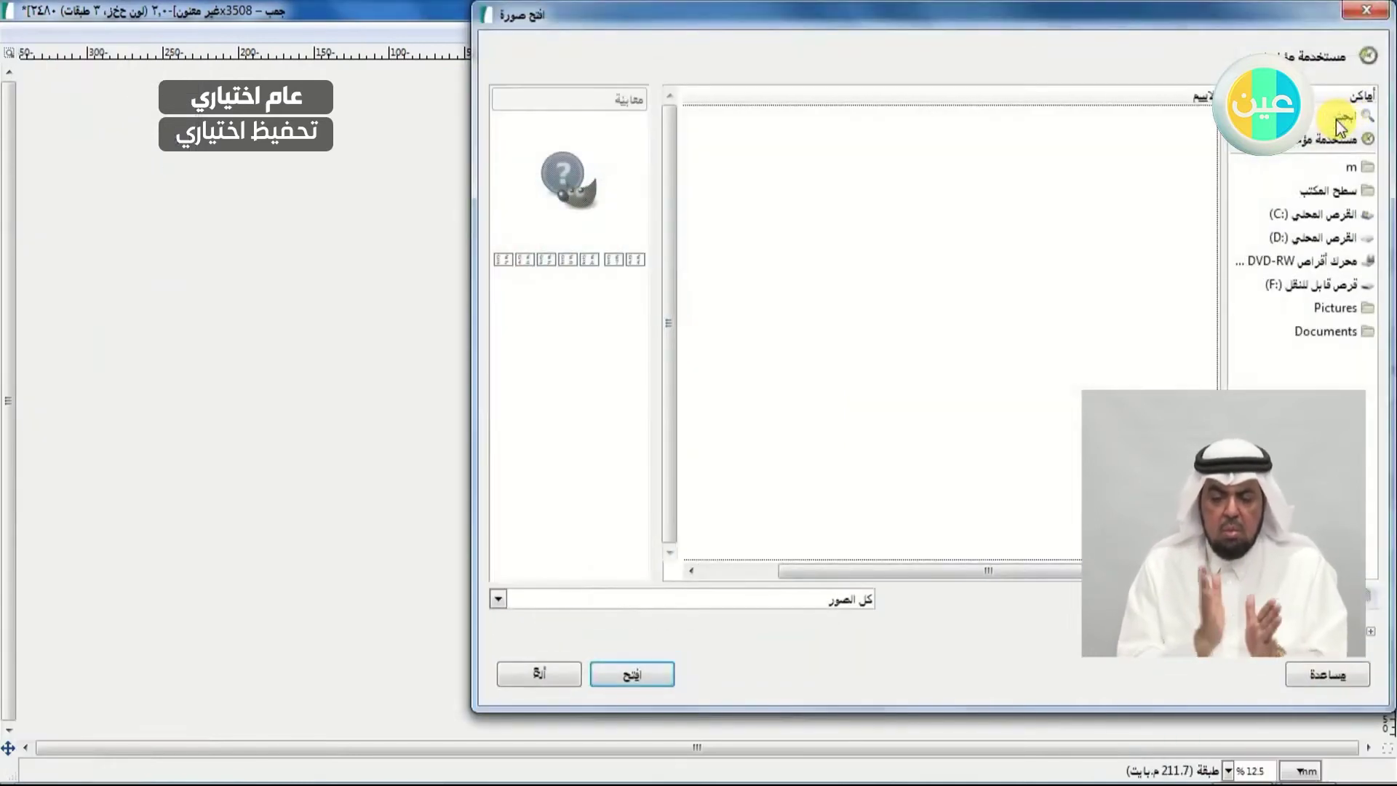
click(1350, 190)
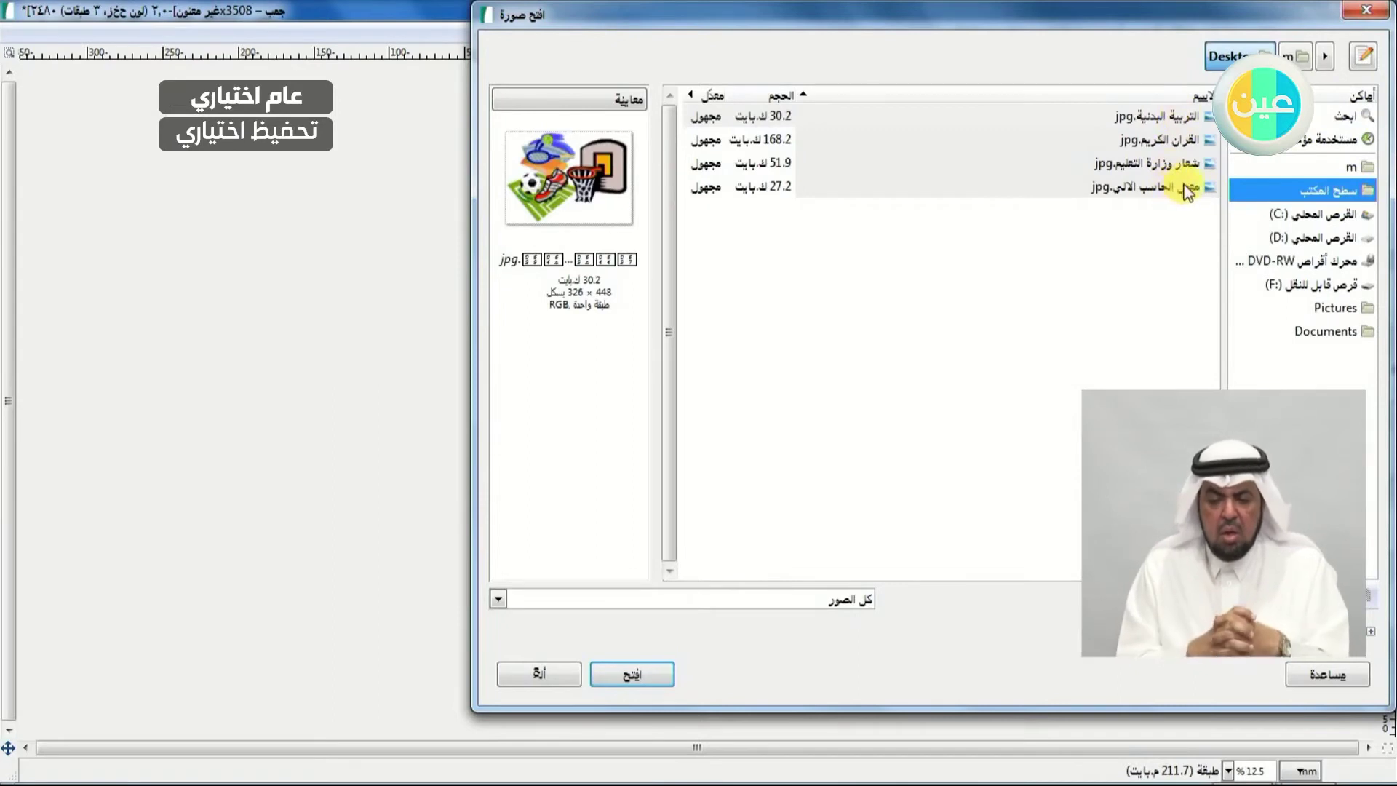
click(1172, 118)
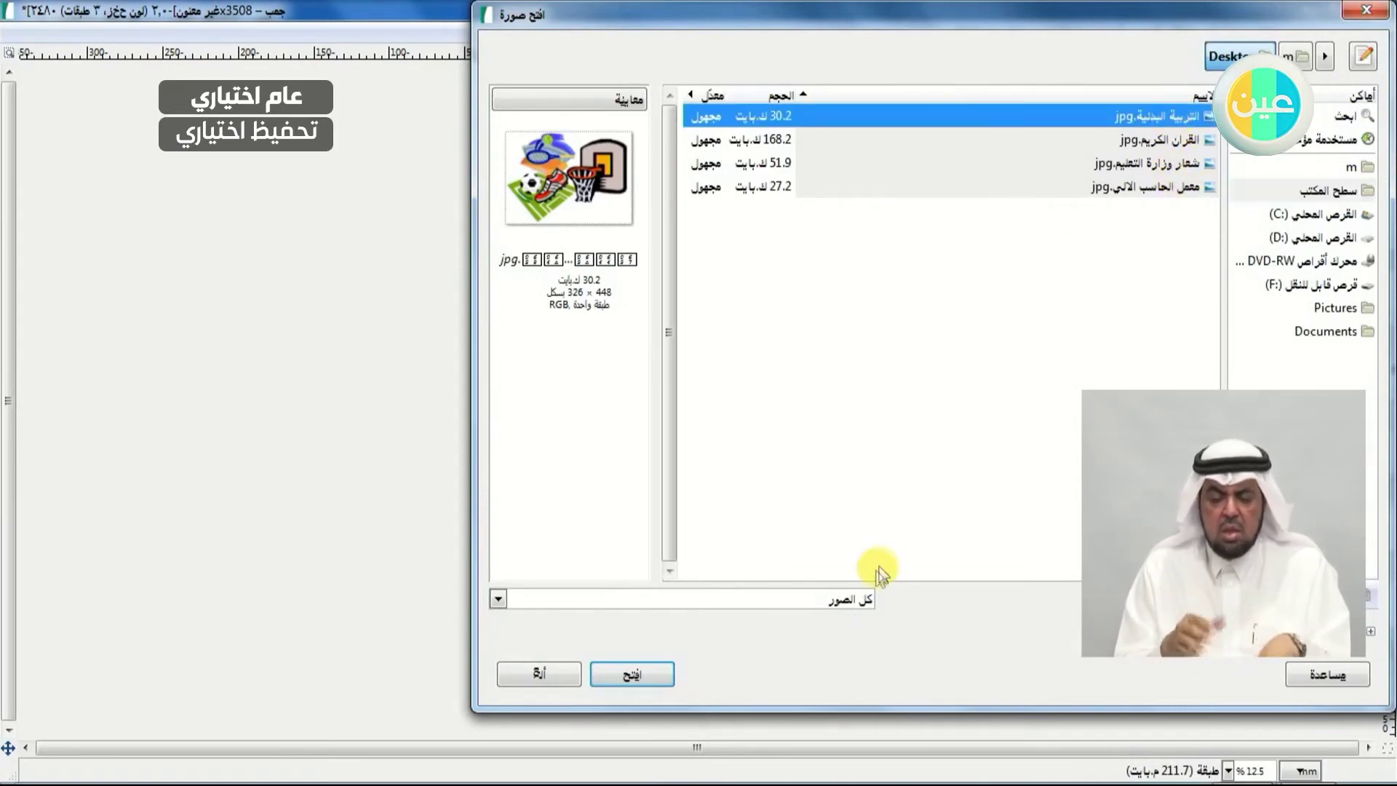
click(648, 675)
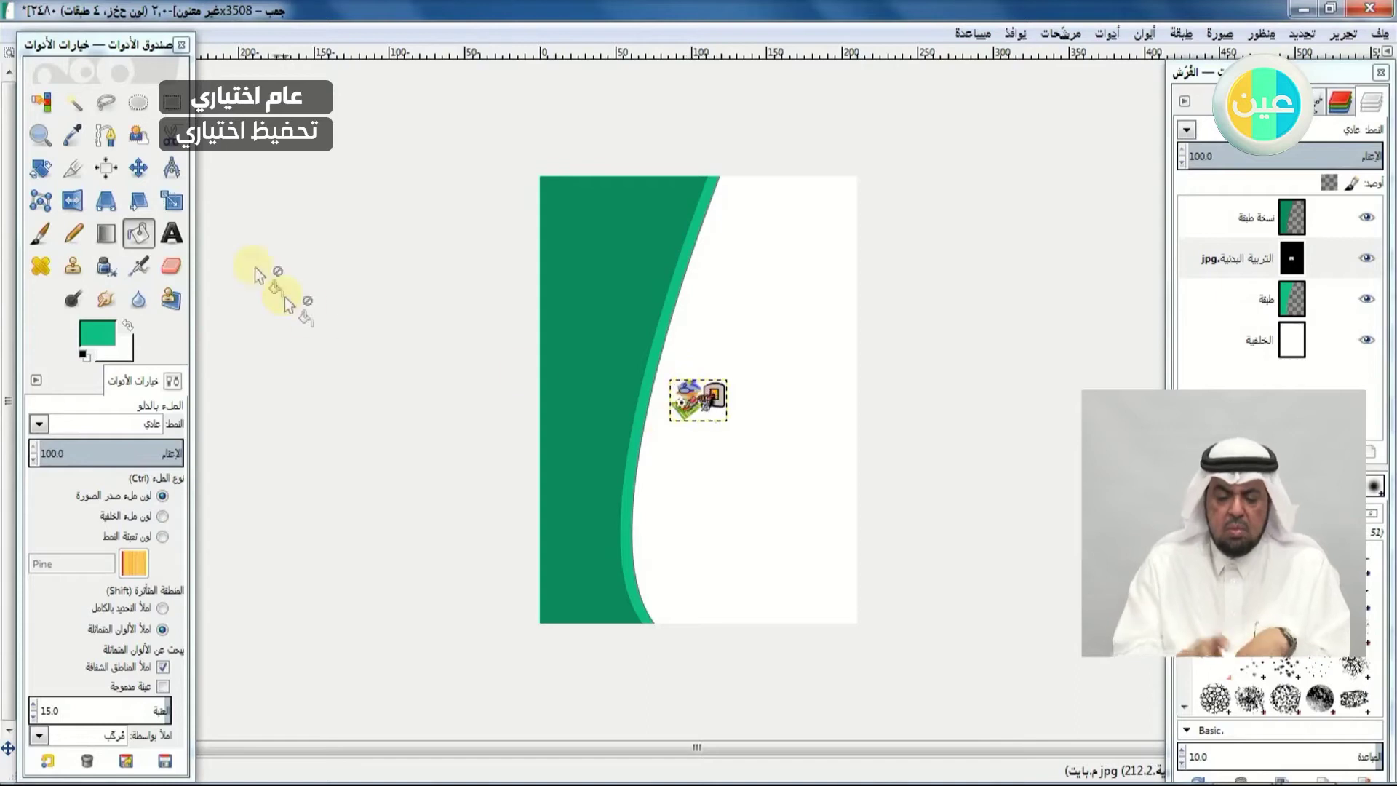
- Scale the sports picture layer up to about 76.6 × 67 mm, extending it down and to the left
click(172, 200)
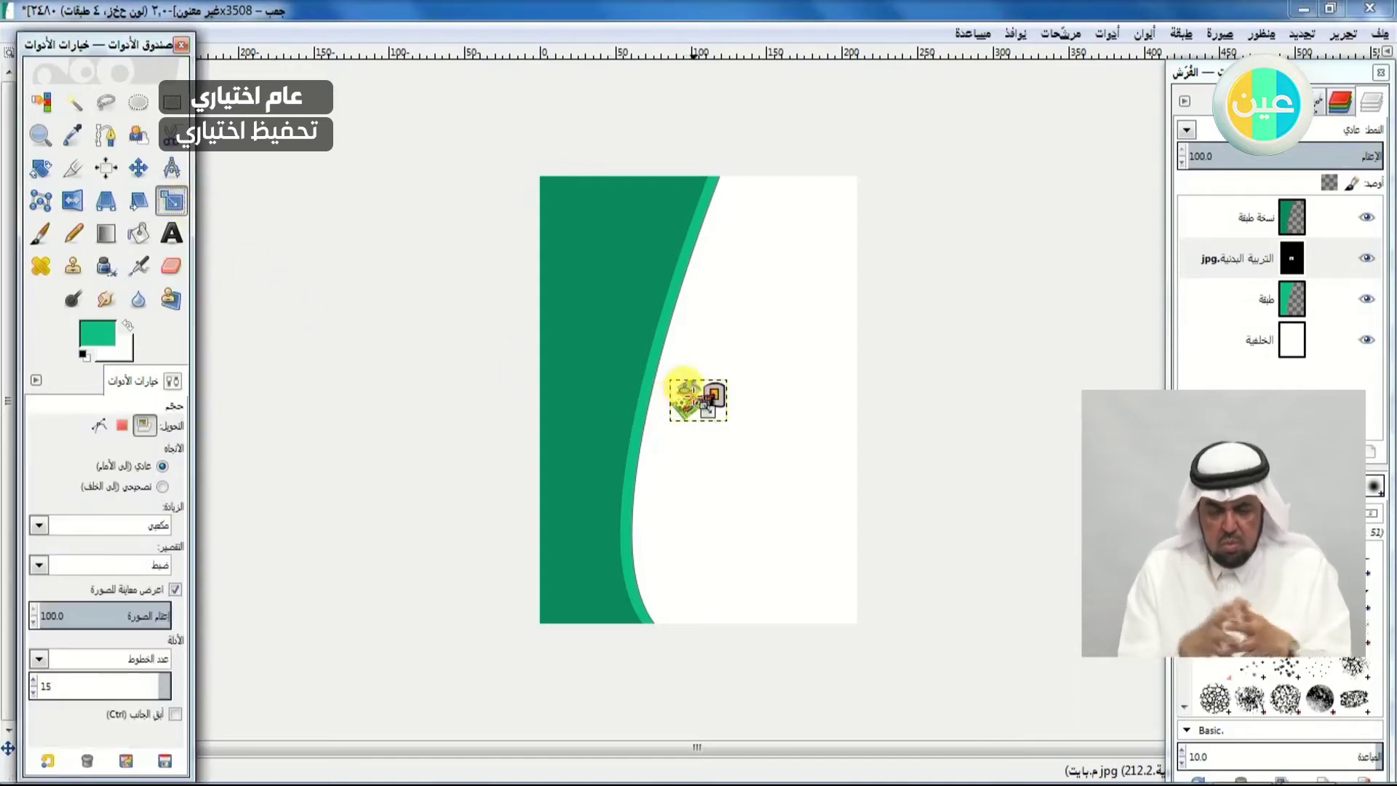
key(Tab)
click(660, 409)
key(Tab)
drag(665, 421, 615, 481)
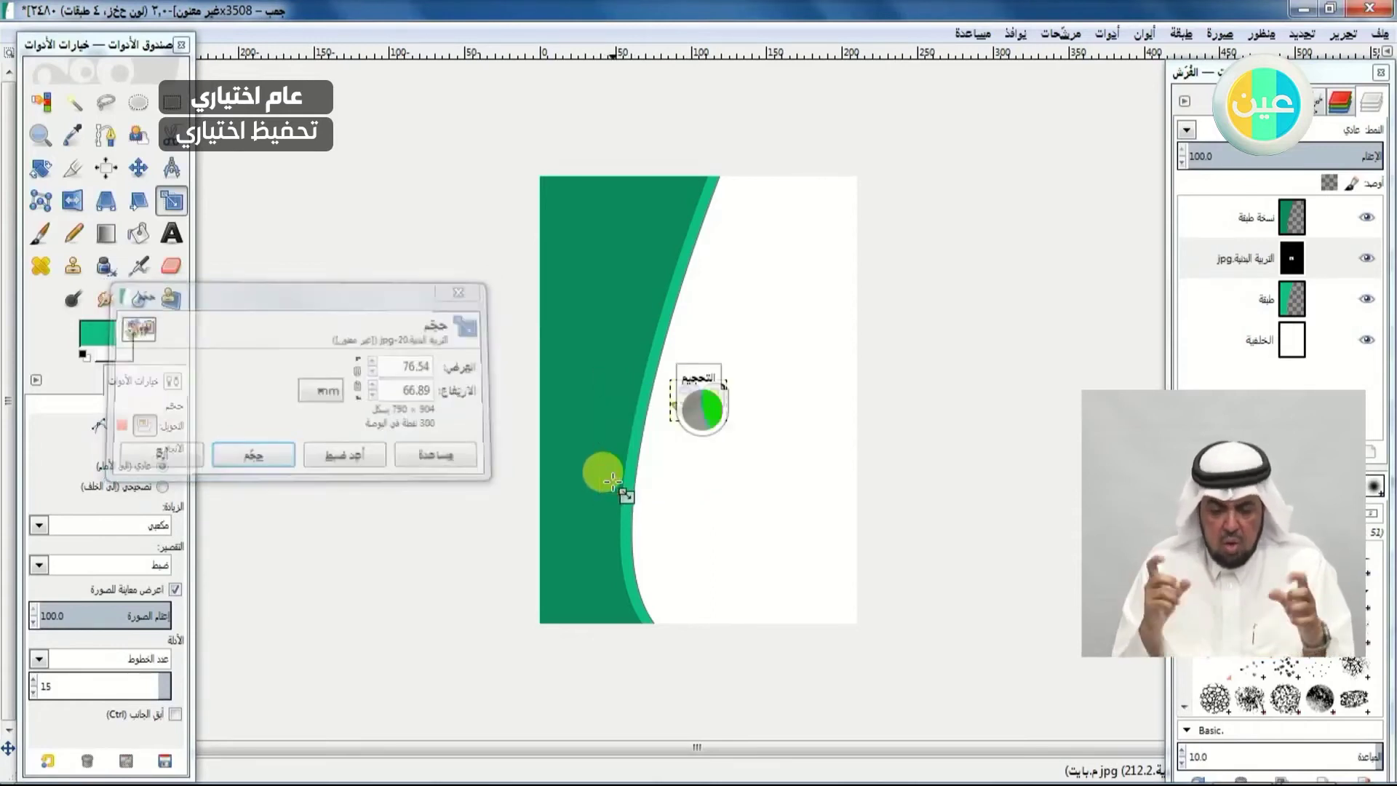
key(Return)
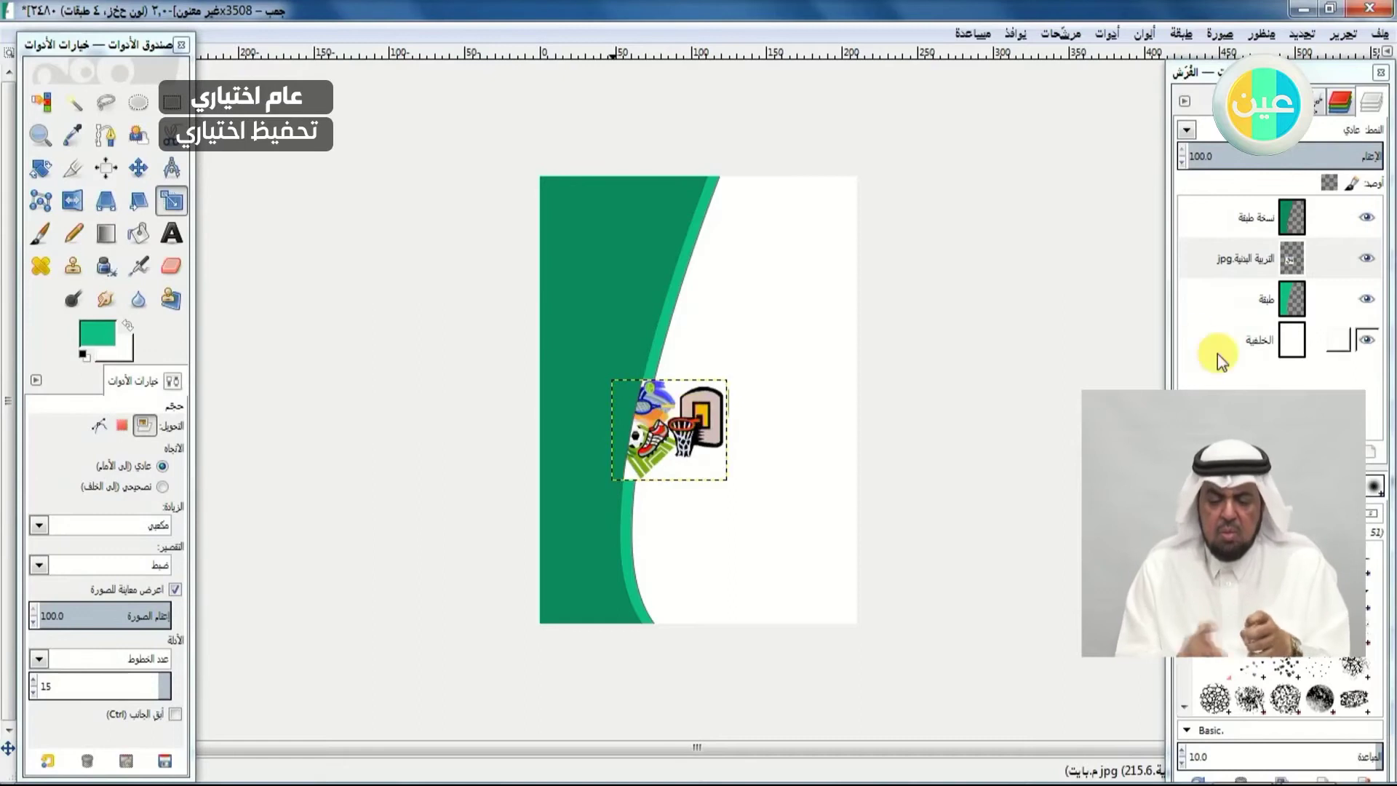
- Try to move the التربية البدنية.jpg layer above the copied green shape layer
click(1320, 251)
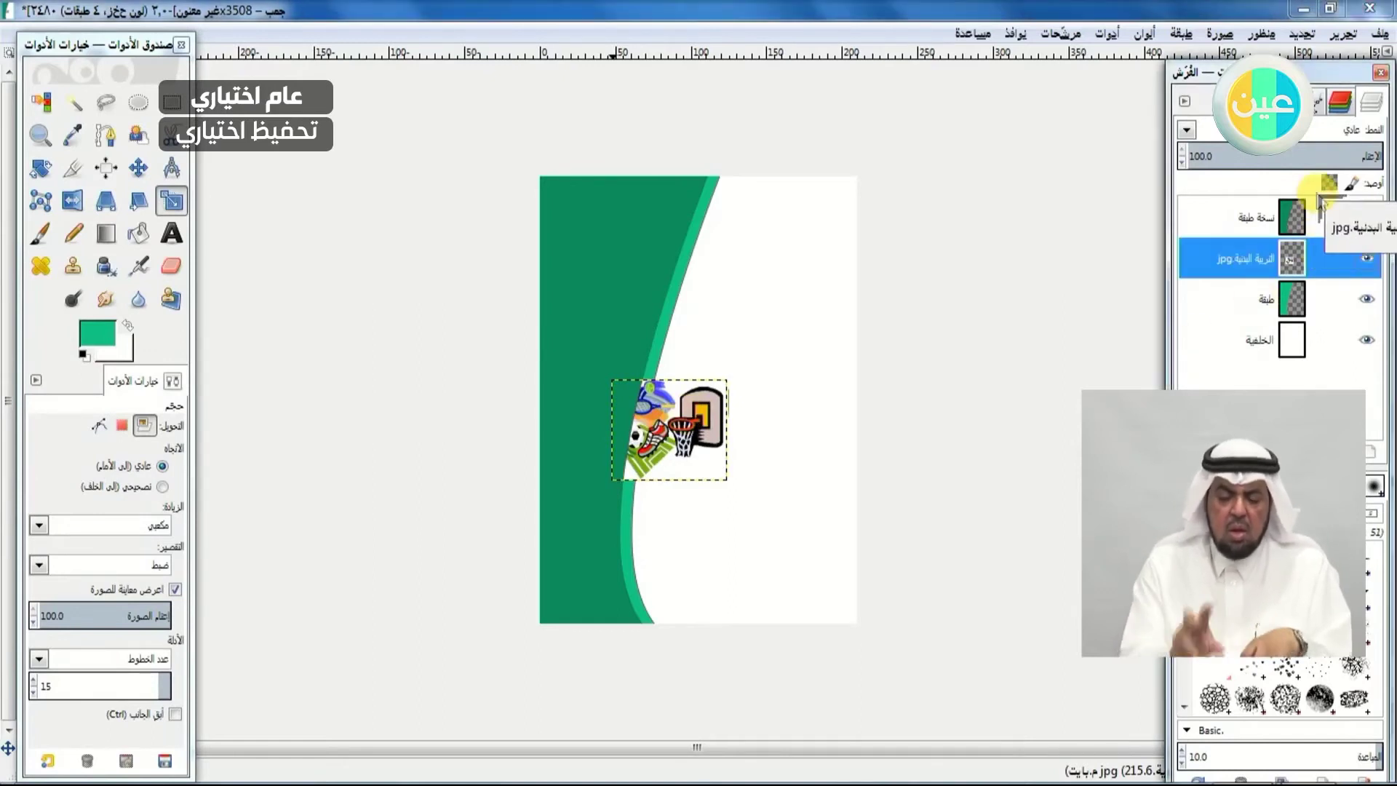
drag(1258, 231, 1199, 137)
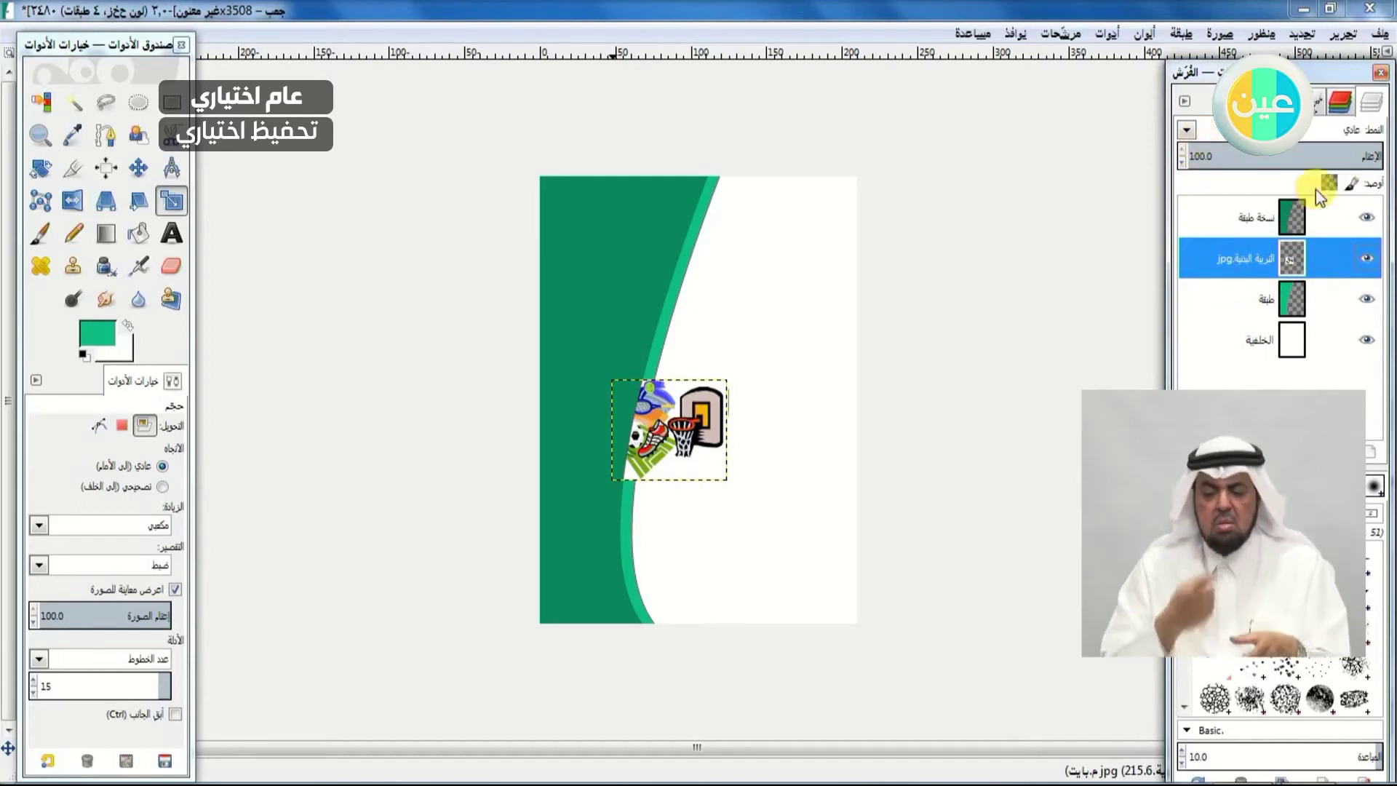
drag(1320, 216, 182, 173)
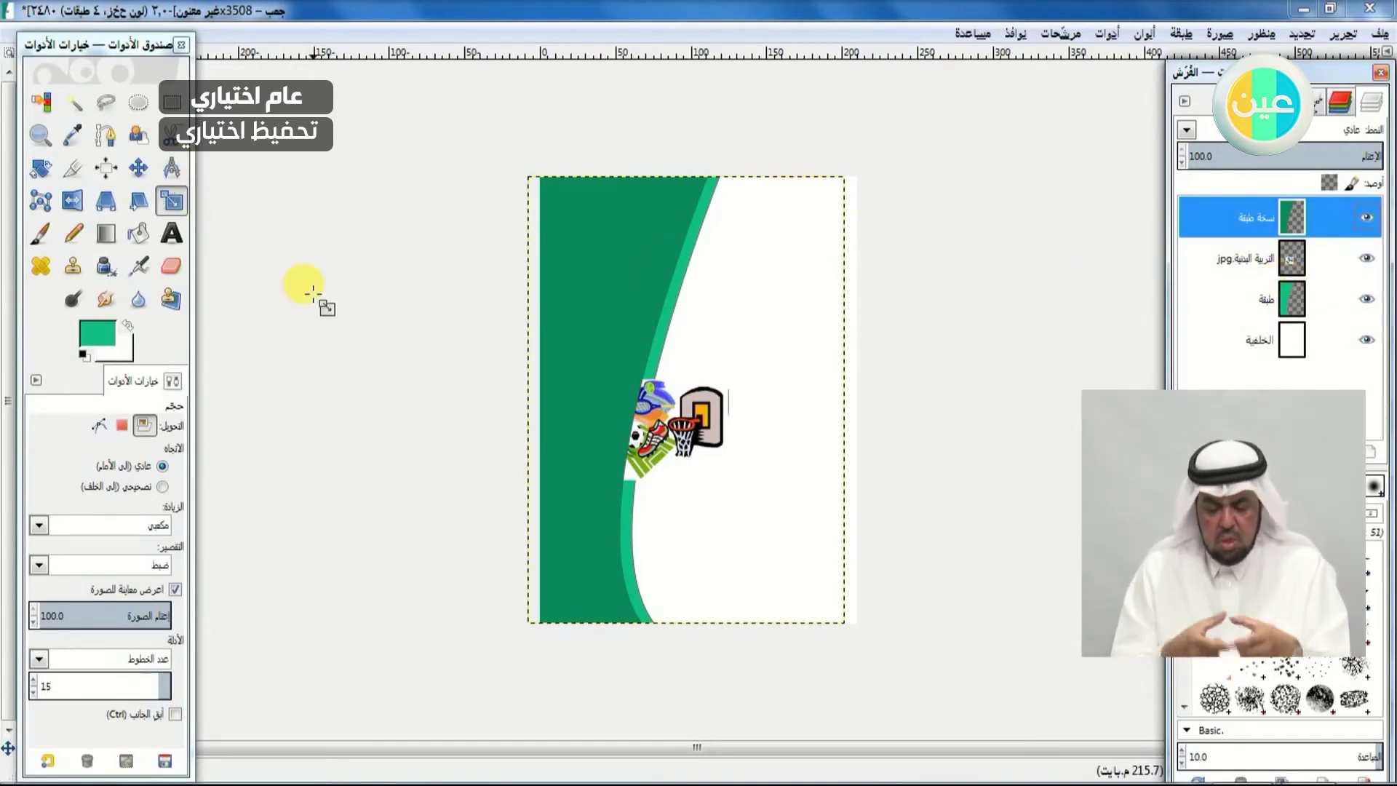
- Scale the sports picture layer to about 72.6 × 67 mm and place it fully on the white area beside the green curve
click(1237, 257)
key(Tab)
click(659, 399)
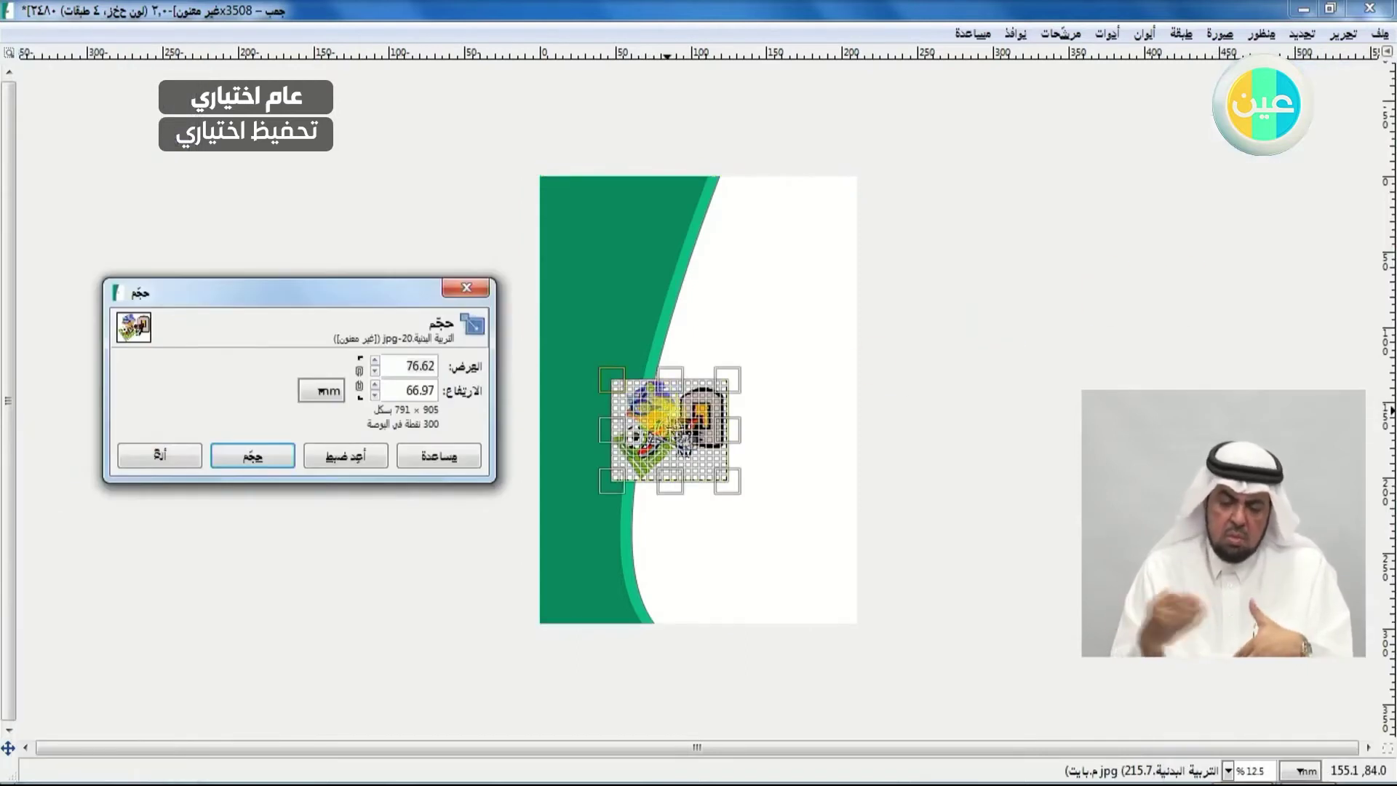
key(Tab)
drag(615, 382, 641, 378)
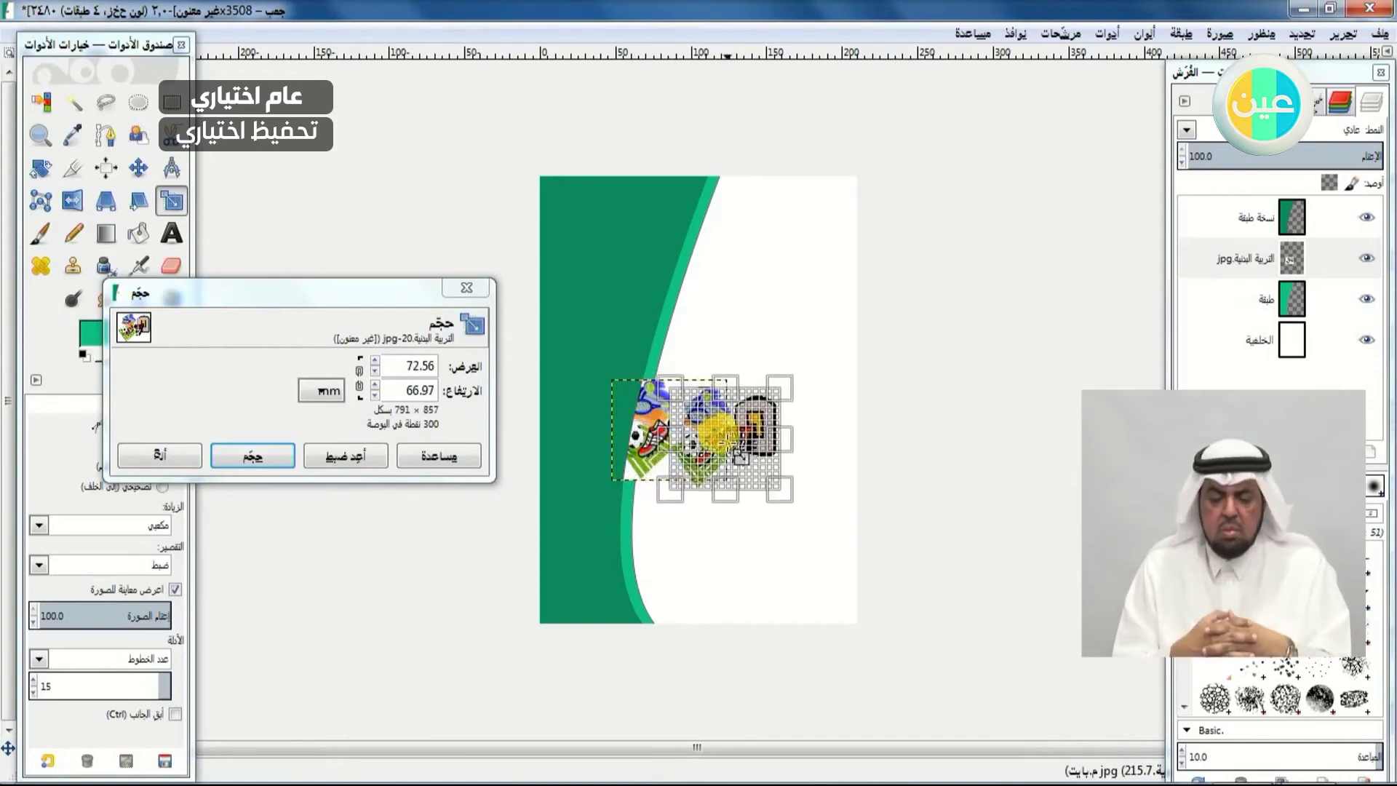
key(Return)
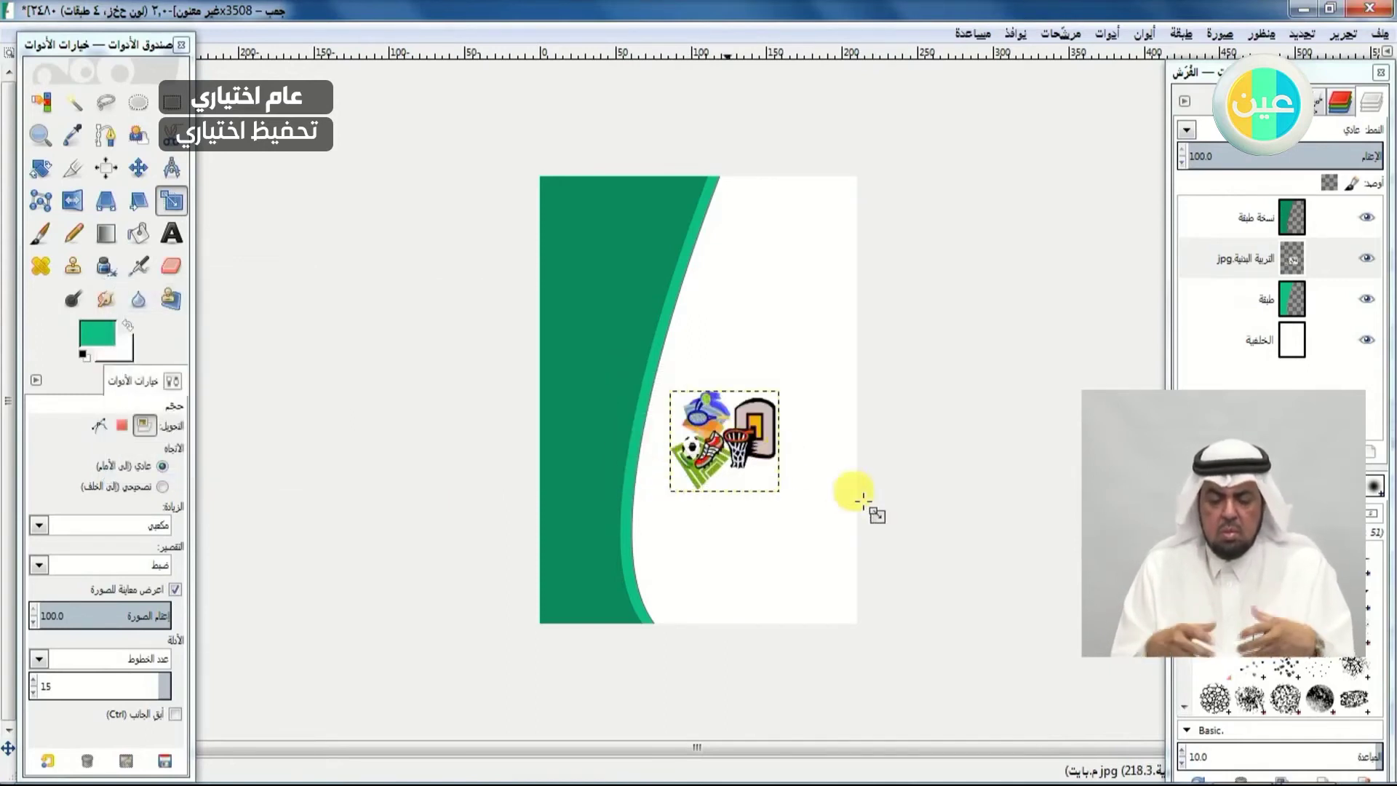
- Open the desktop image القران الكريم.jpg as a new layer above the copied green shape layer
click(1313, 227)
double_click(1315, 228)
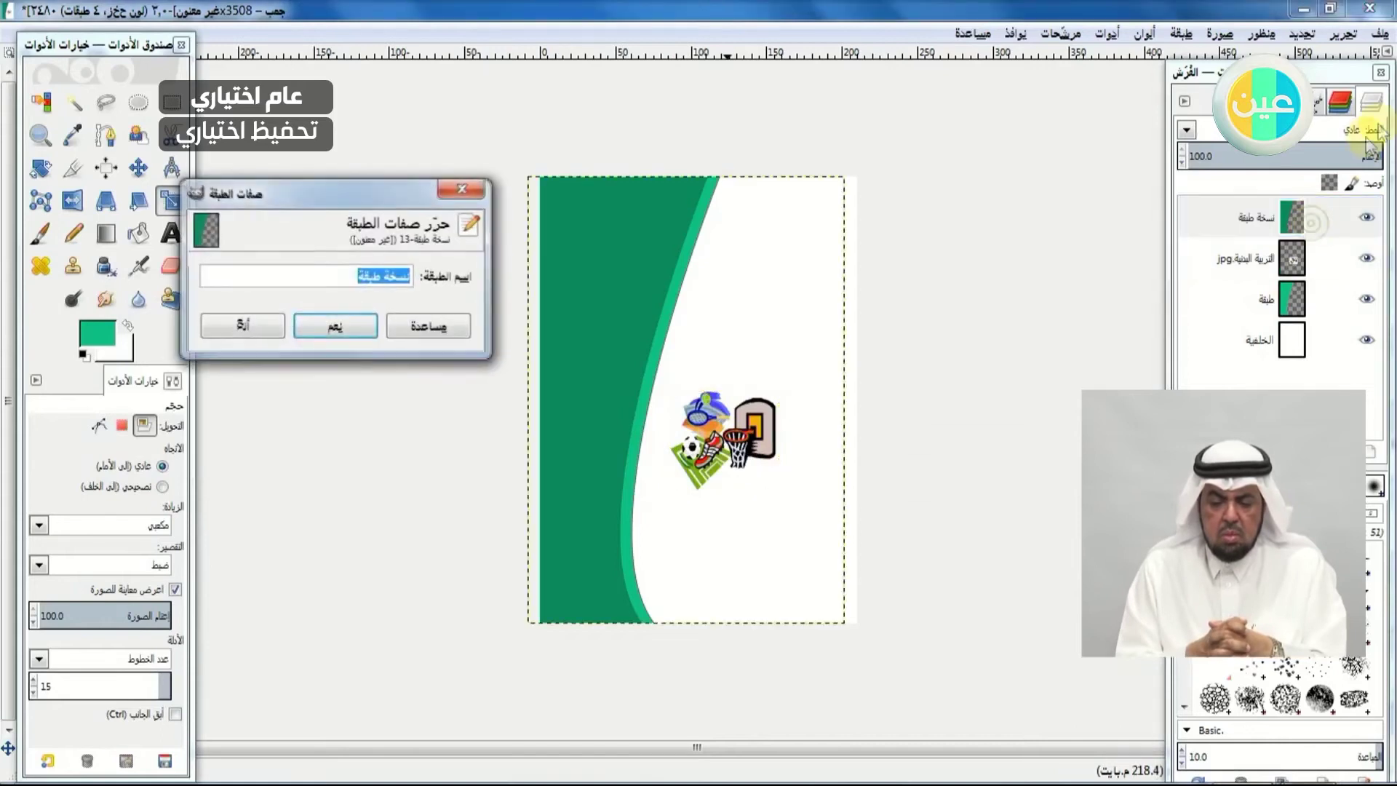
click(480, 189)
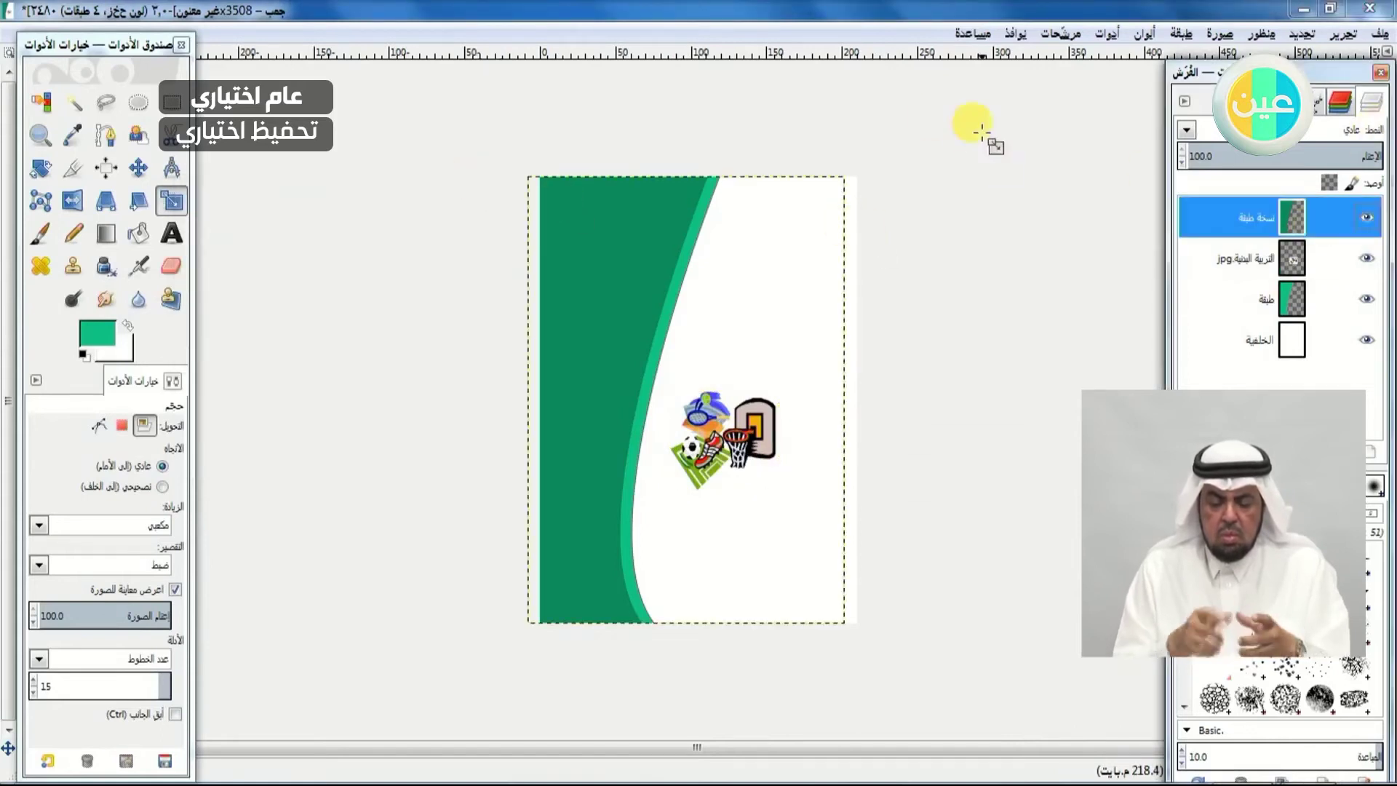
click(1383, 34)
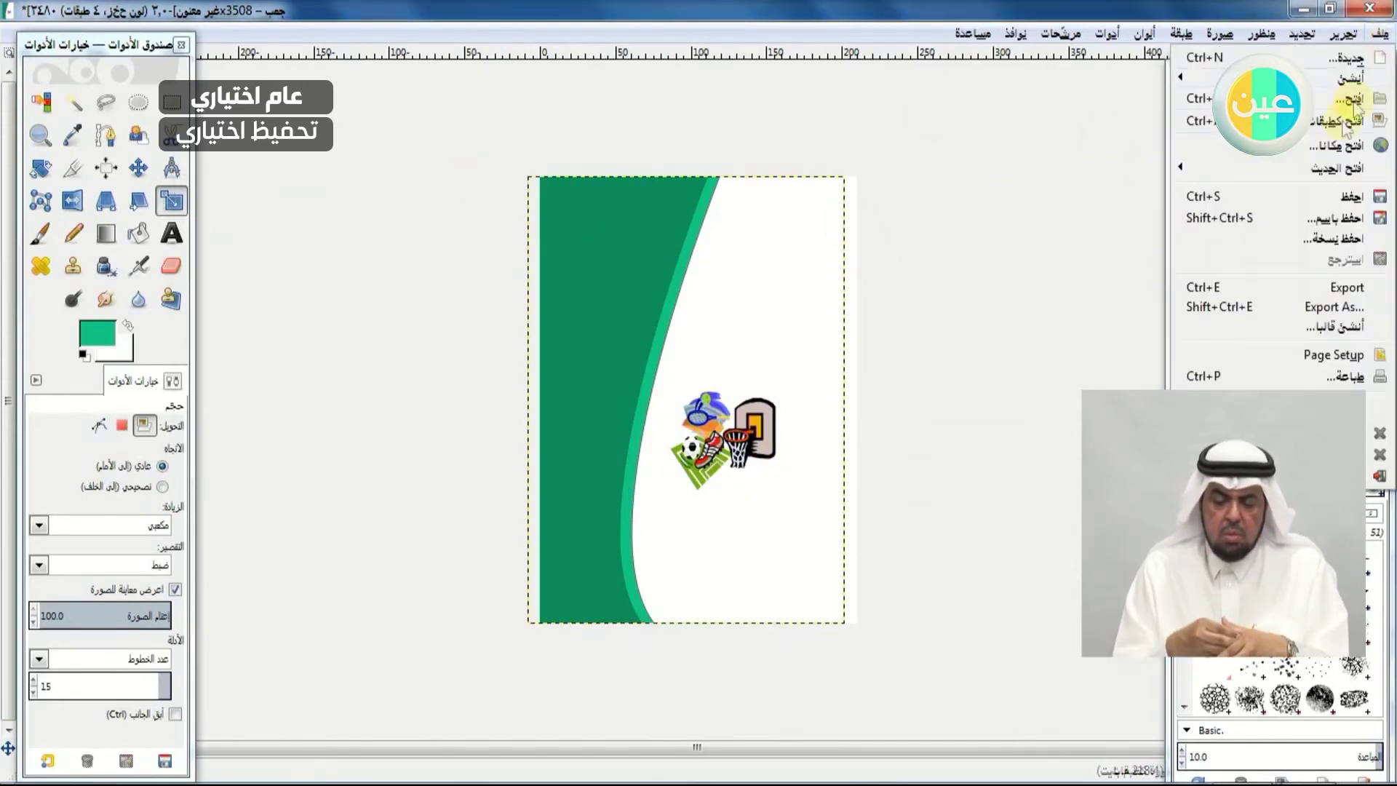
click(1336, 129)
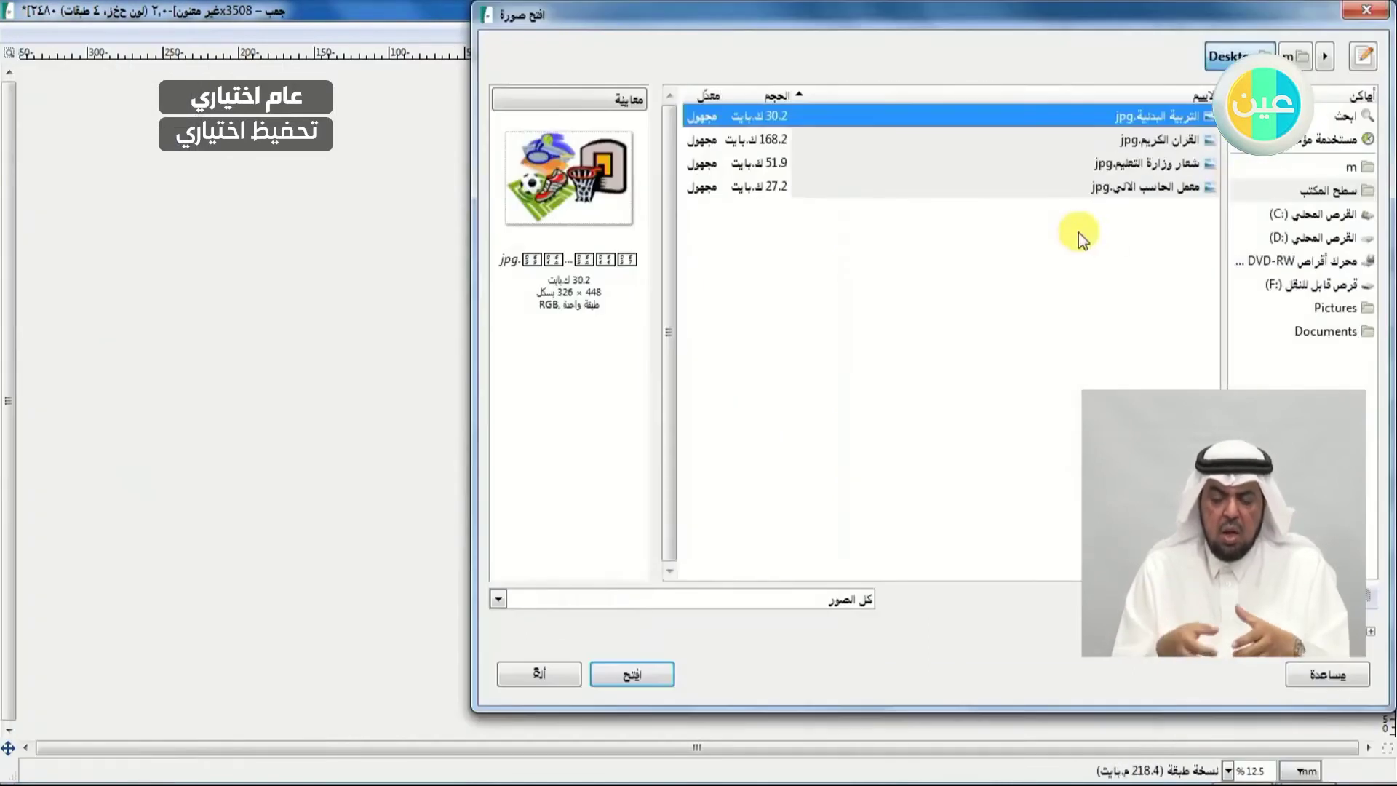
click(1162, 188)
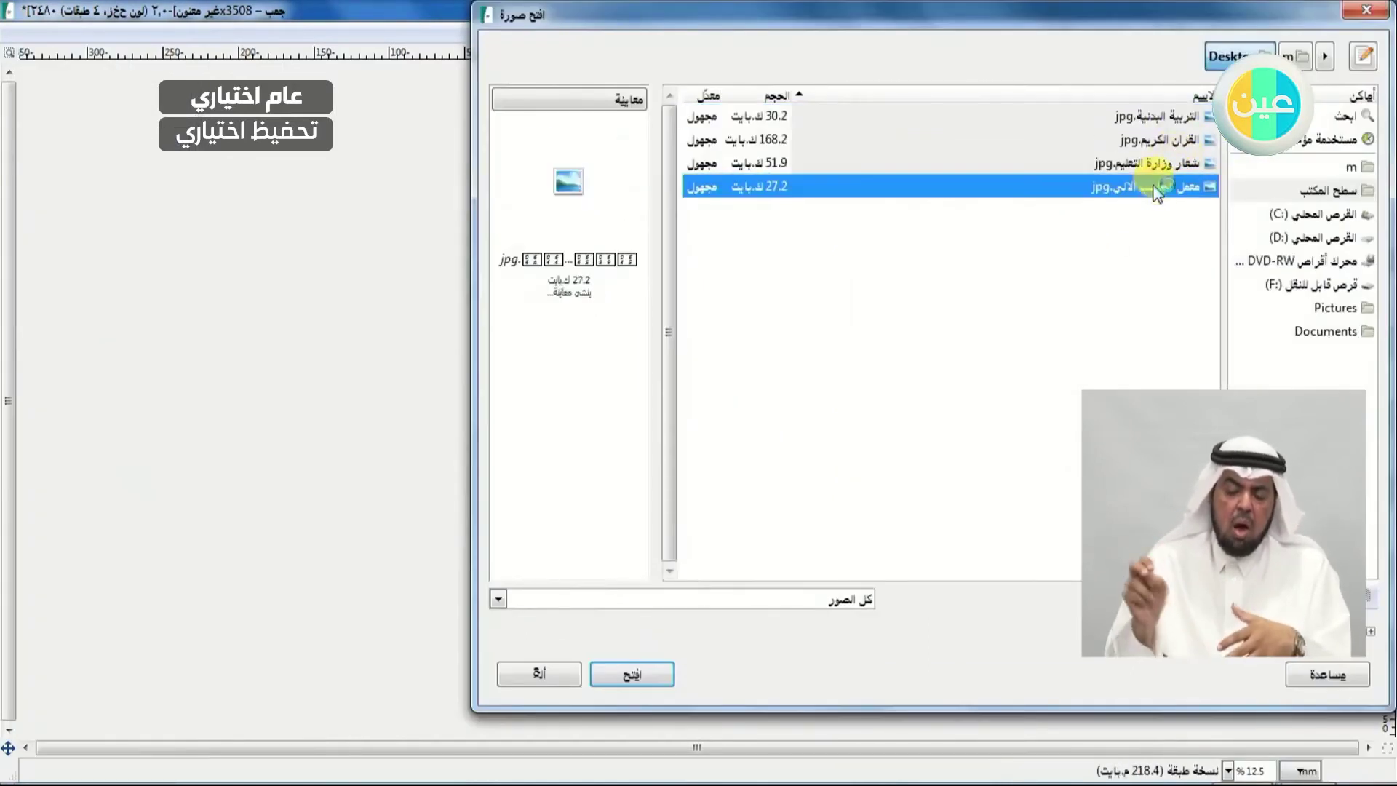
click(1160, 140)
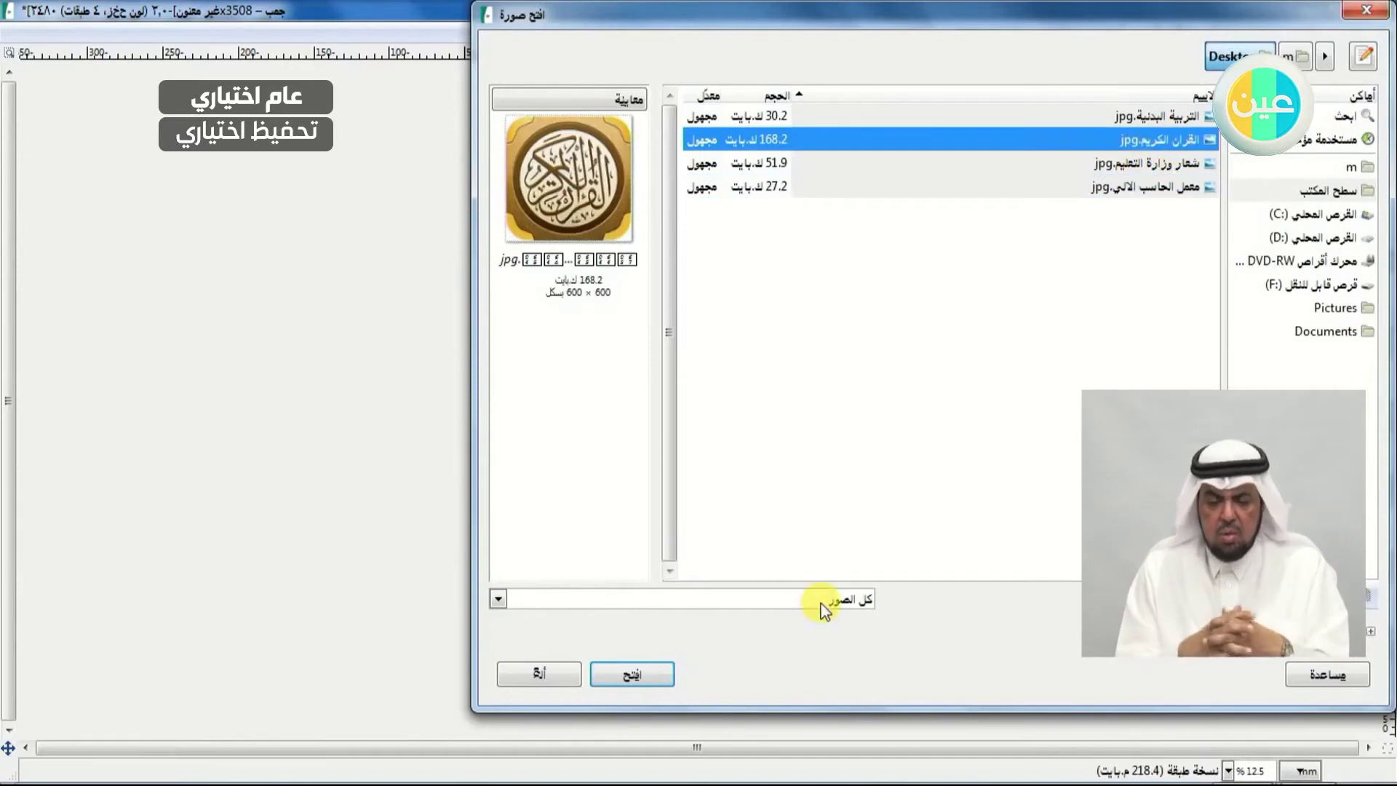
click(650, 674)
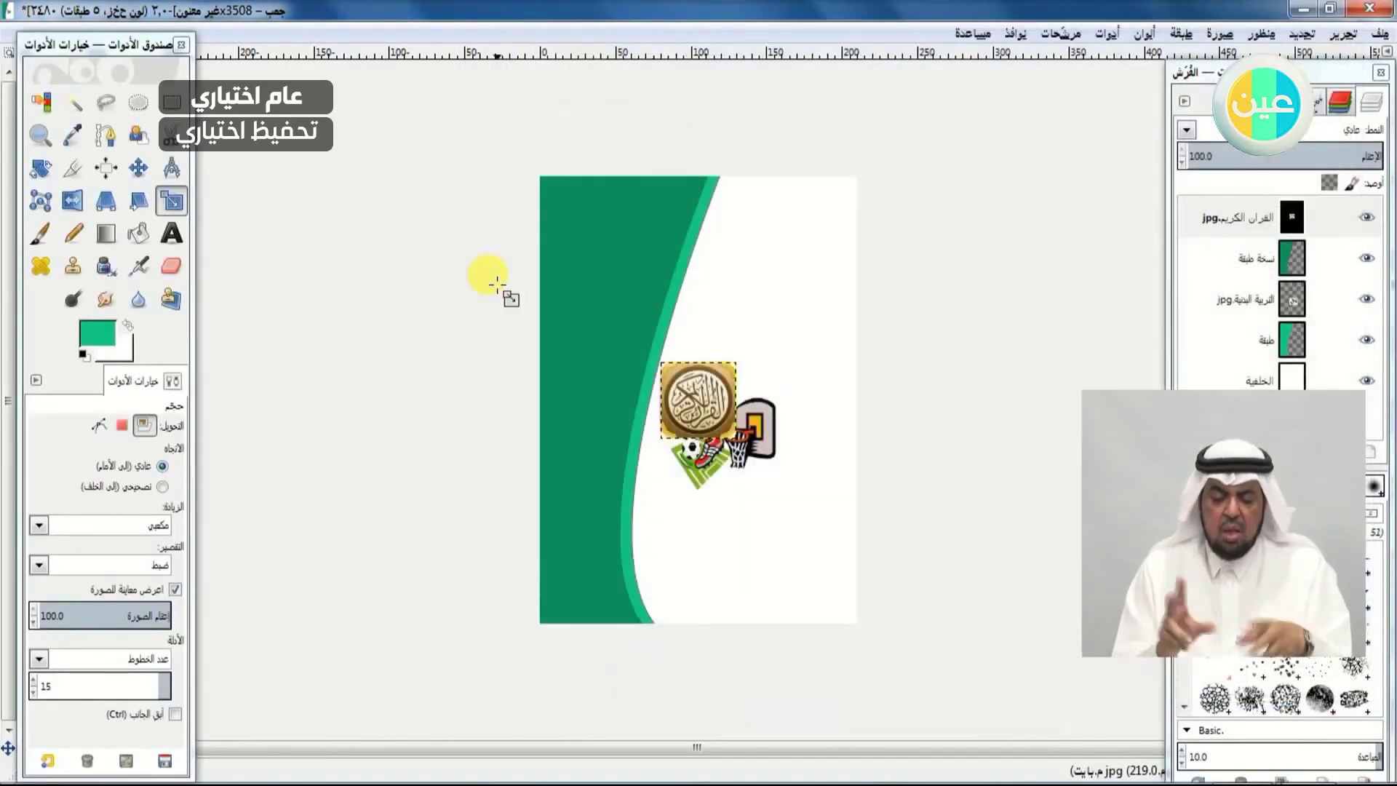
- Move the Quran picture onto the white area above the sports picture with the Scale tool, keeping its 50.8 × 50.8 mm size
key(Tab)
click(697, 400)
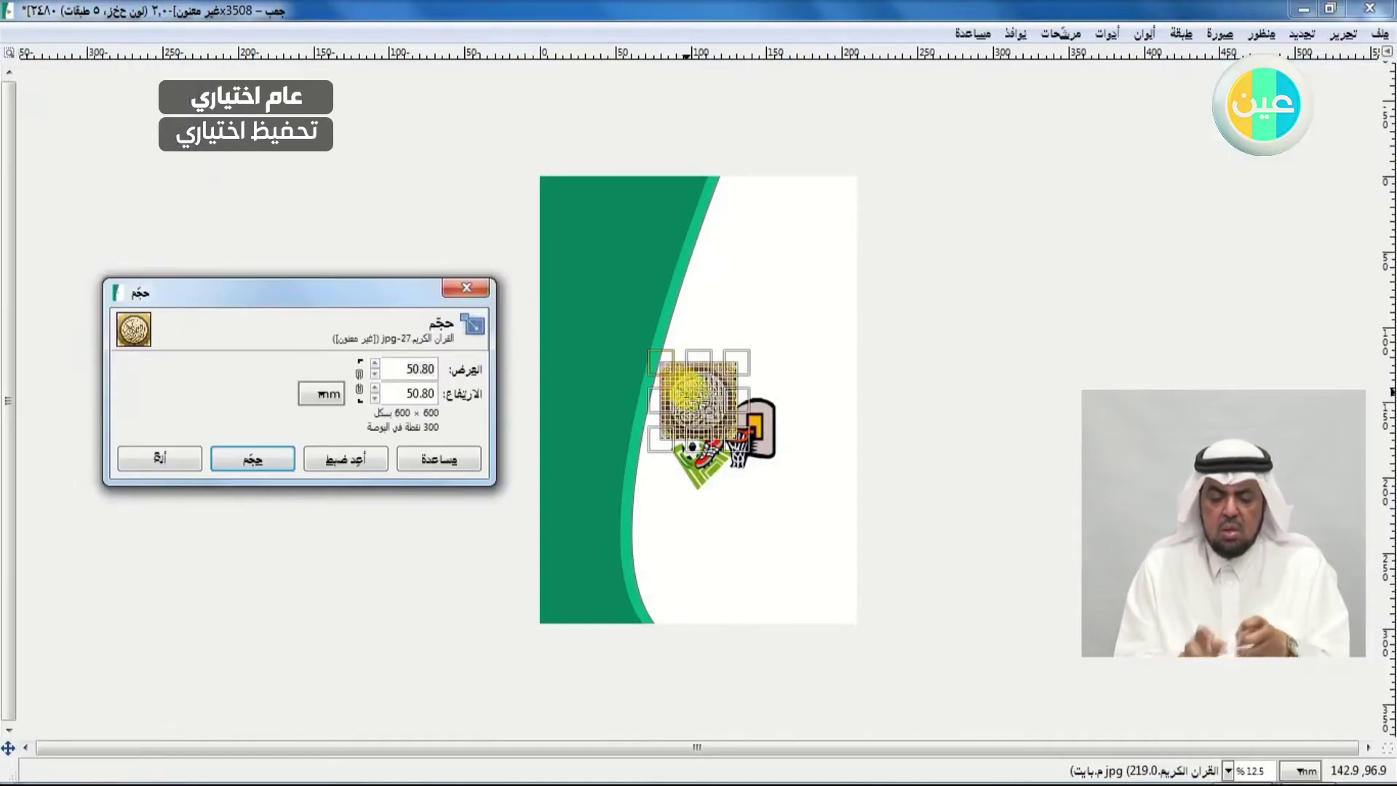
key(Tab)
drag(711, 413, 769, 336)
key(Return)
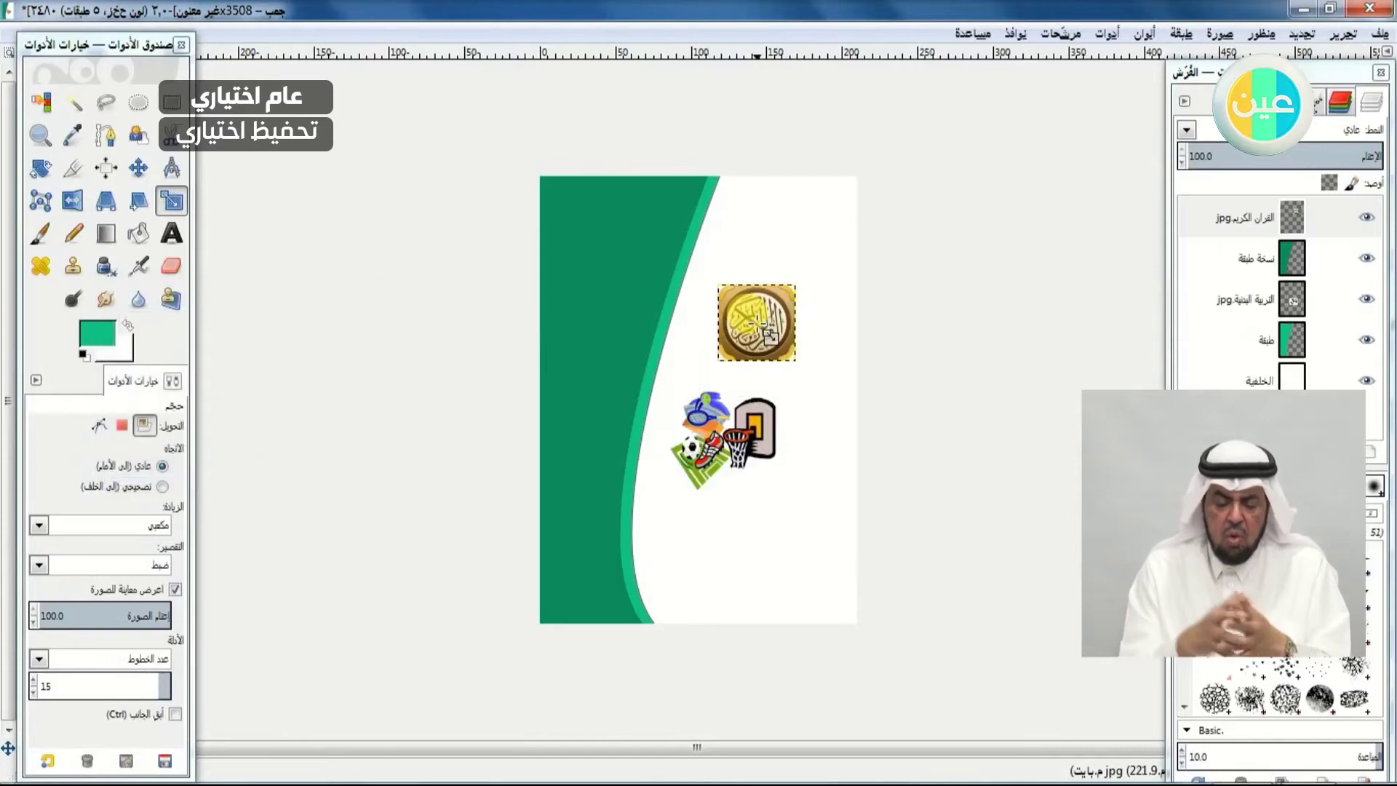
- Open the desktop image معمل الحاسب الالي.jpg as a new layer above the Quran picture layer
click(1306, 218)
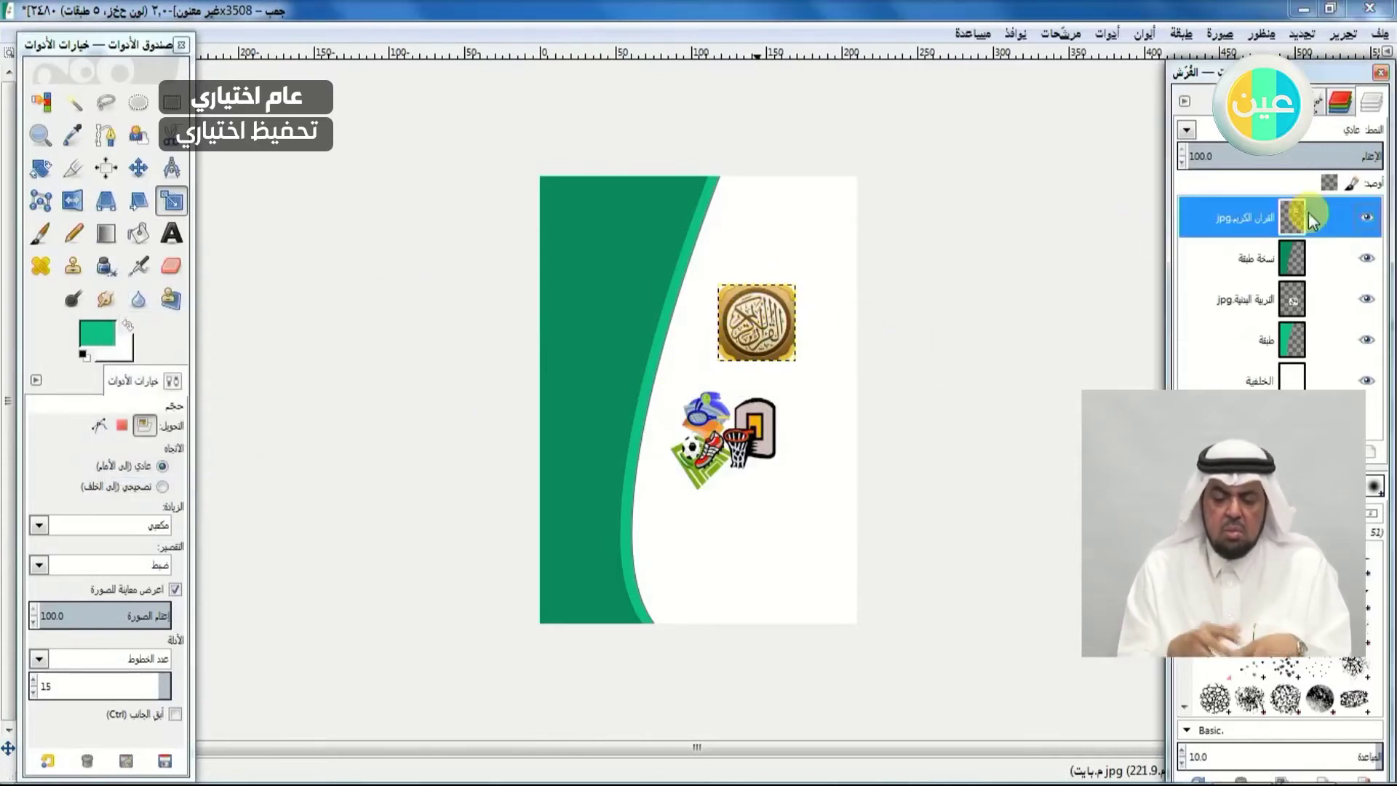
click(1381, 34)
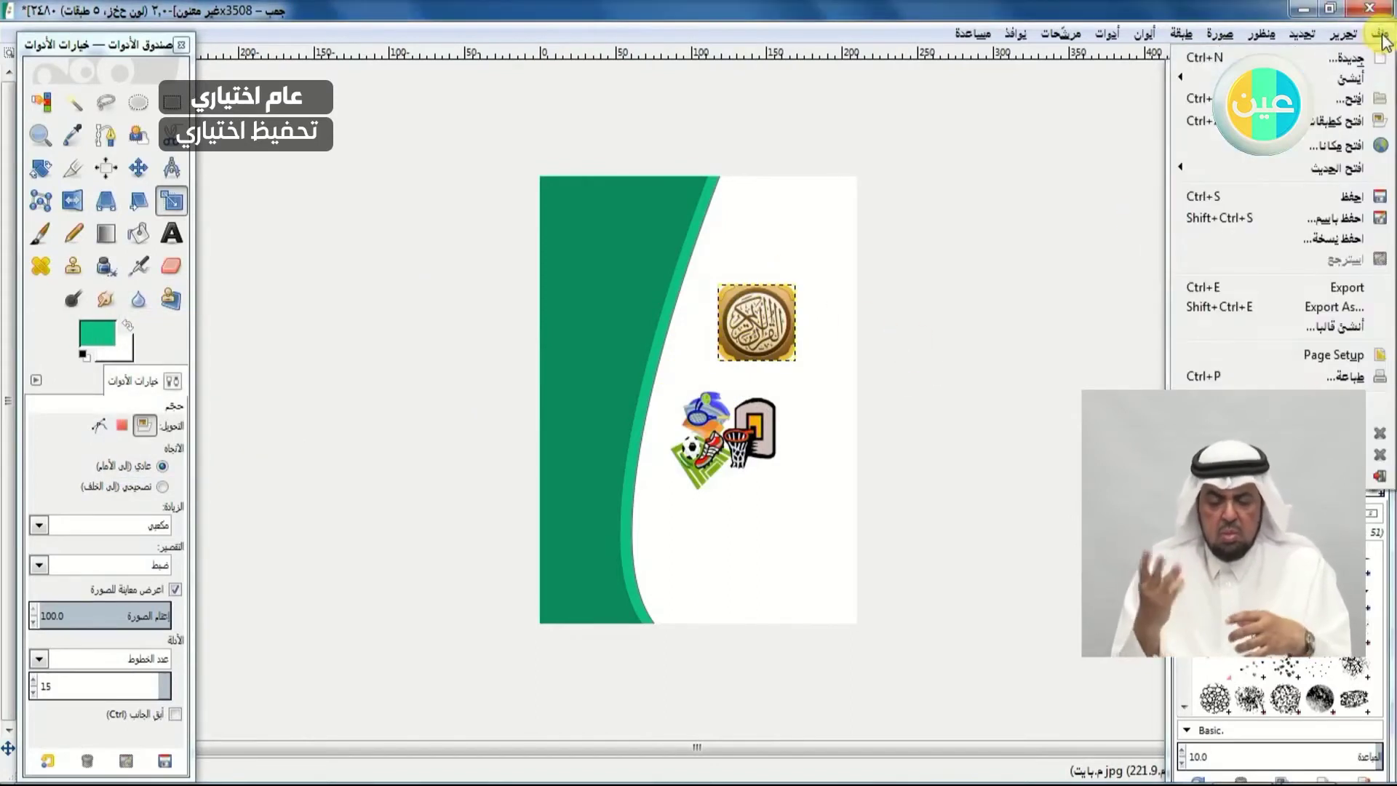
click(1344, 121)
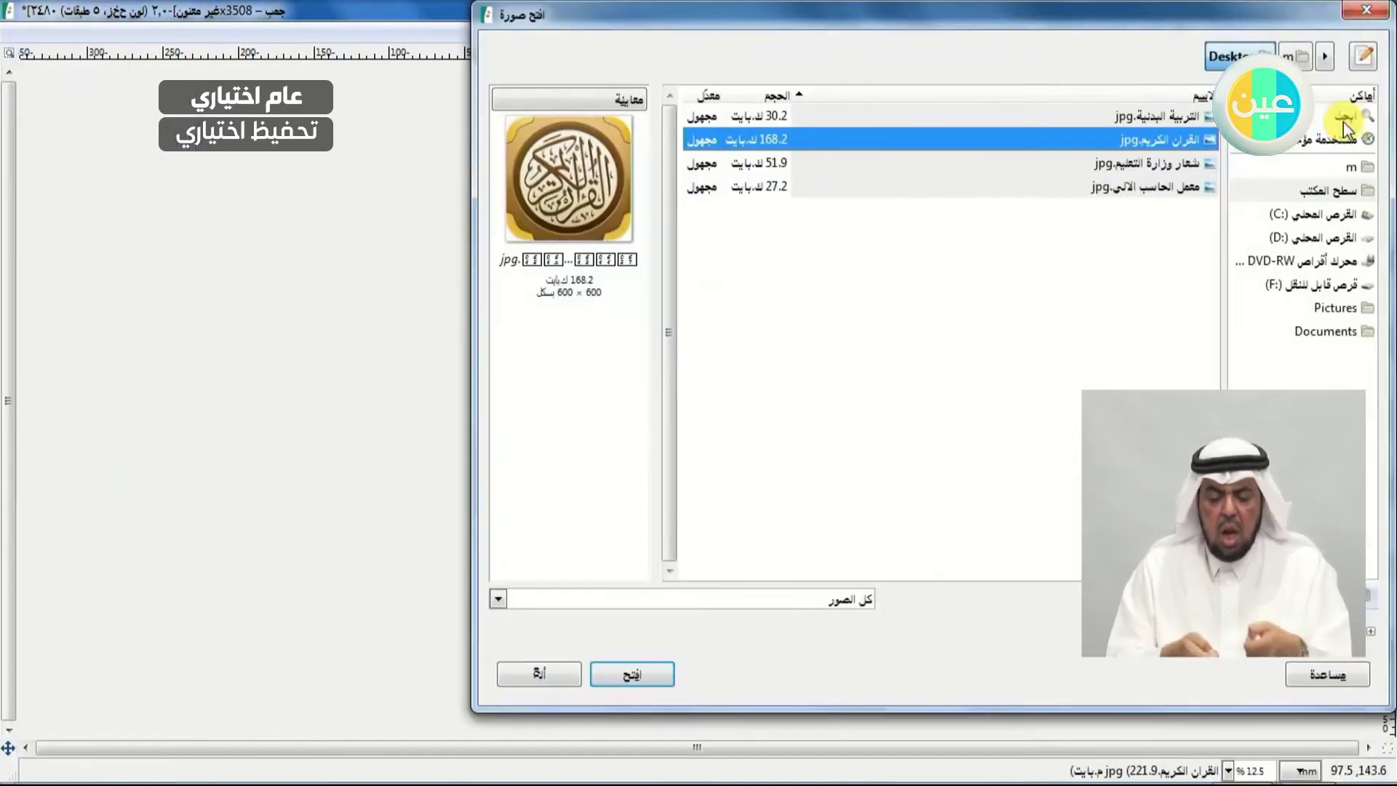
click(1169, 186)
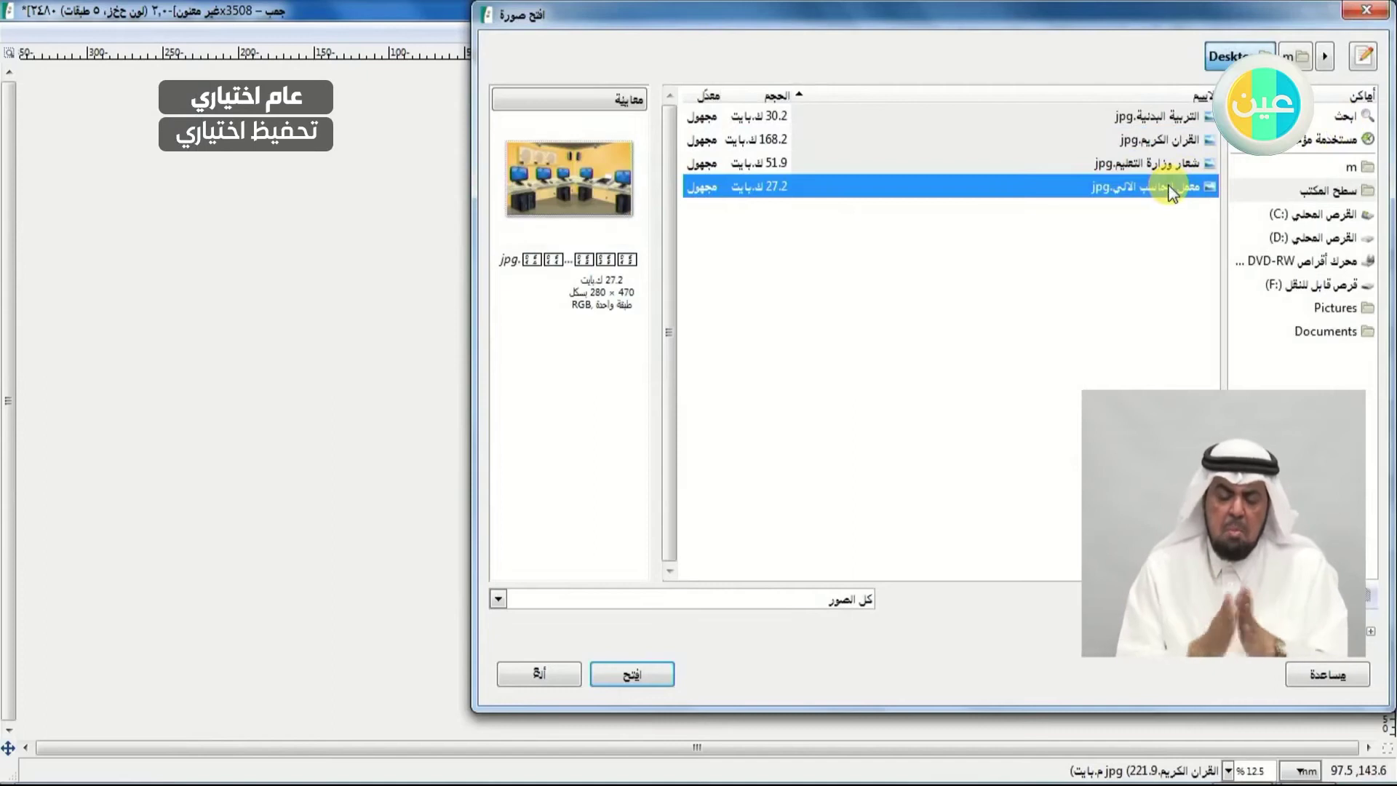
click(634, 674)
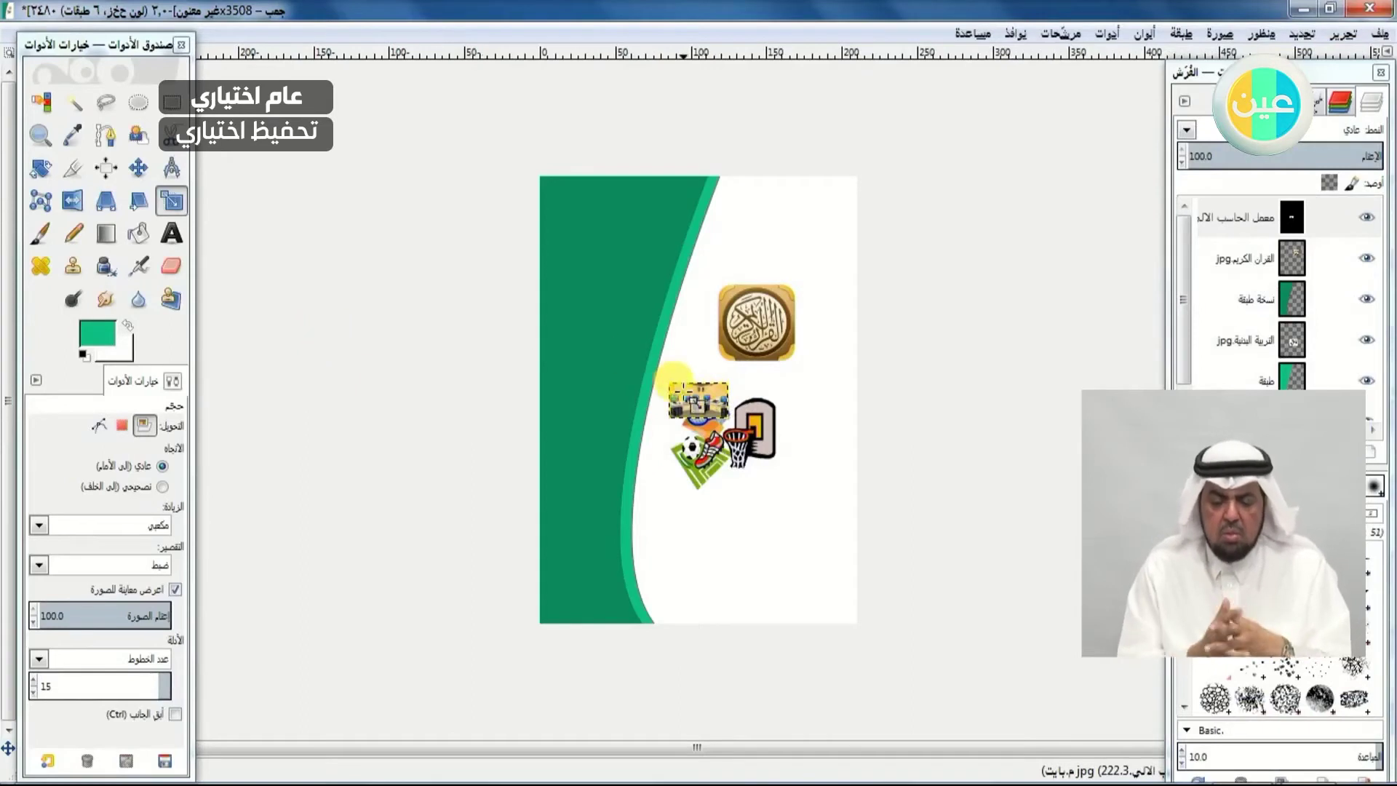
- Scale the computer lab picture to about 79.8 × 46.7 mm and place it on the white area below the sports picture
key(Tab)
click(674, 380)
key(Tab)
drag(739, 422, 810, 469)
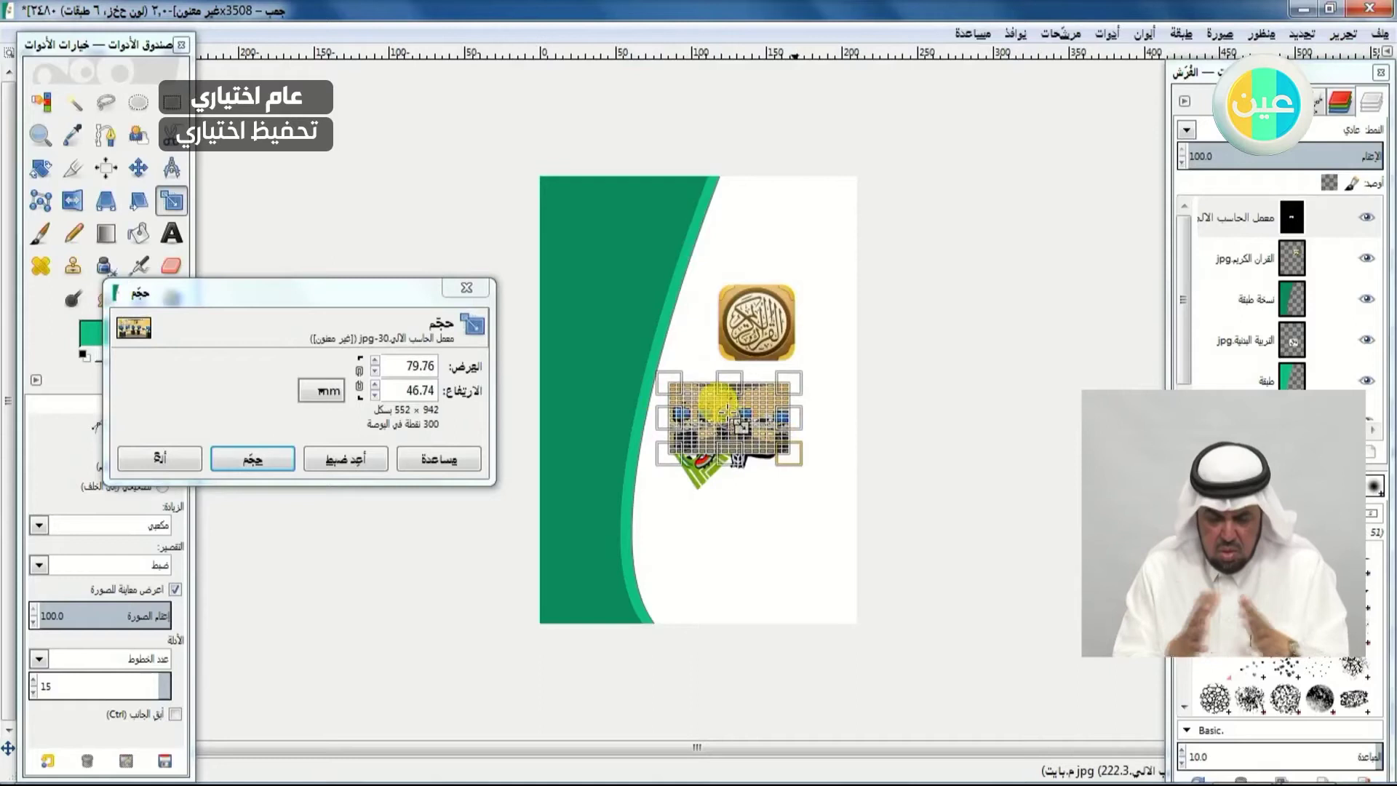
drag(742, 430, 756, 558)
key(Return)
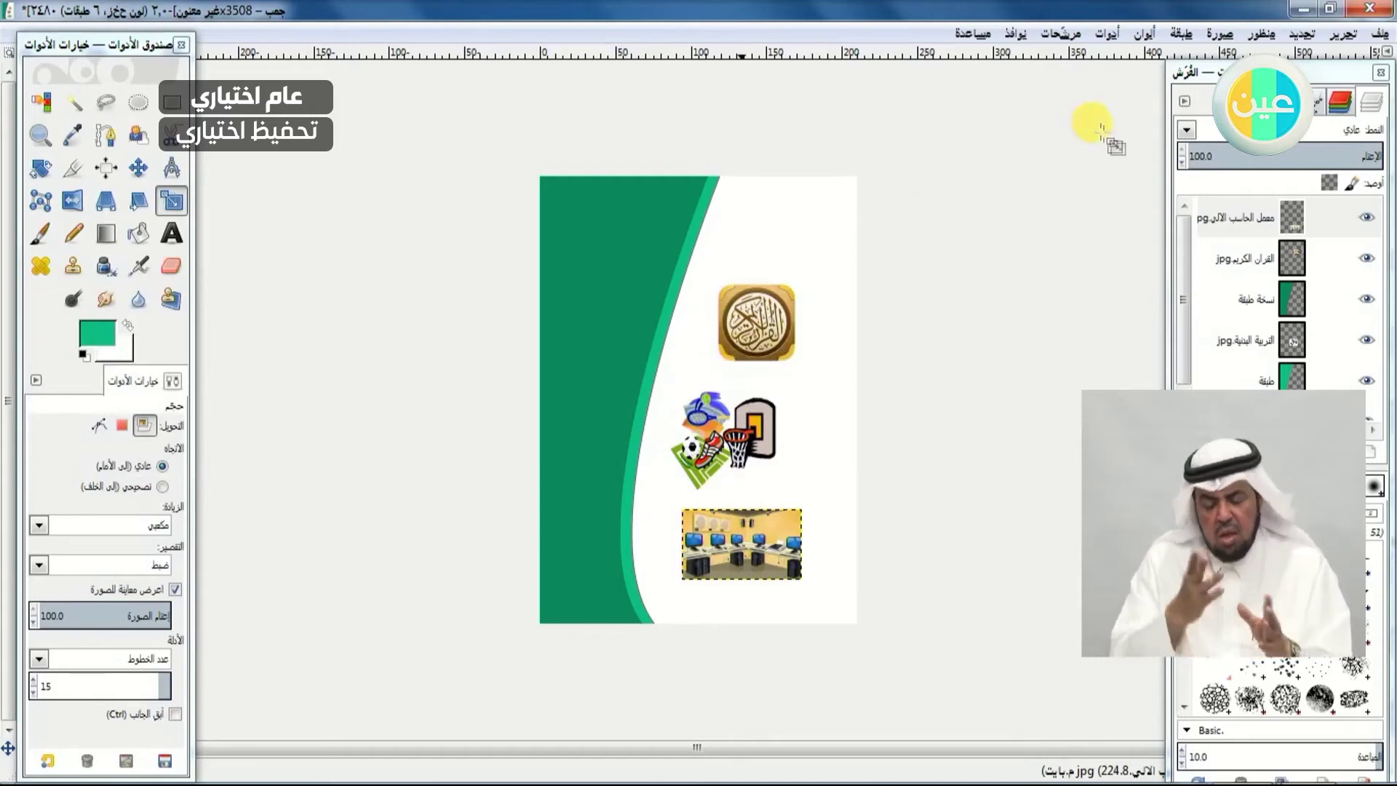
- Open the desktop image شعار وزارة التعليم.jpg as a new layer above the computer lab picture layer
click(1379, 34)
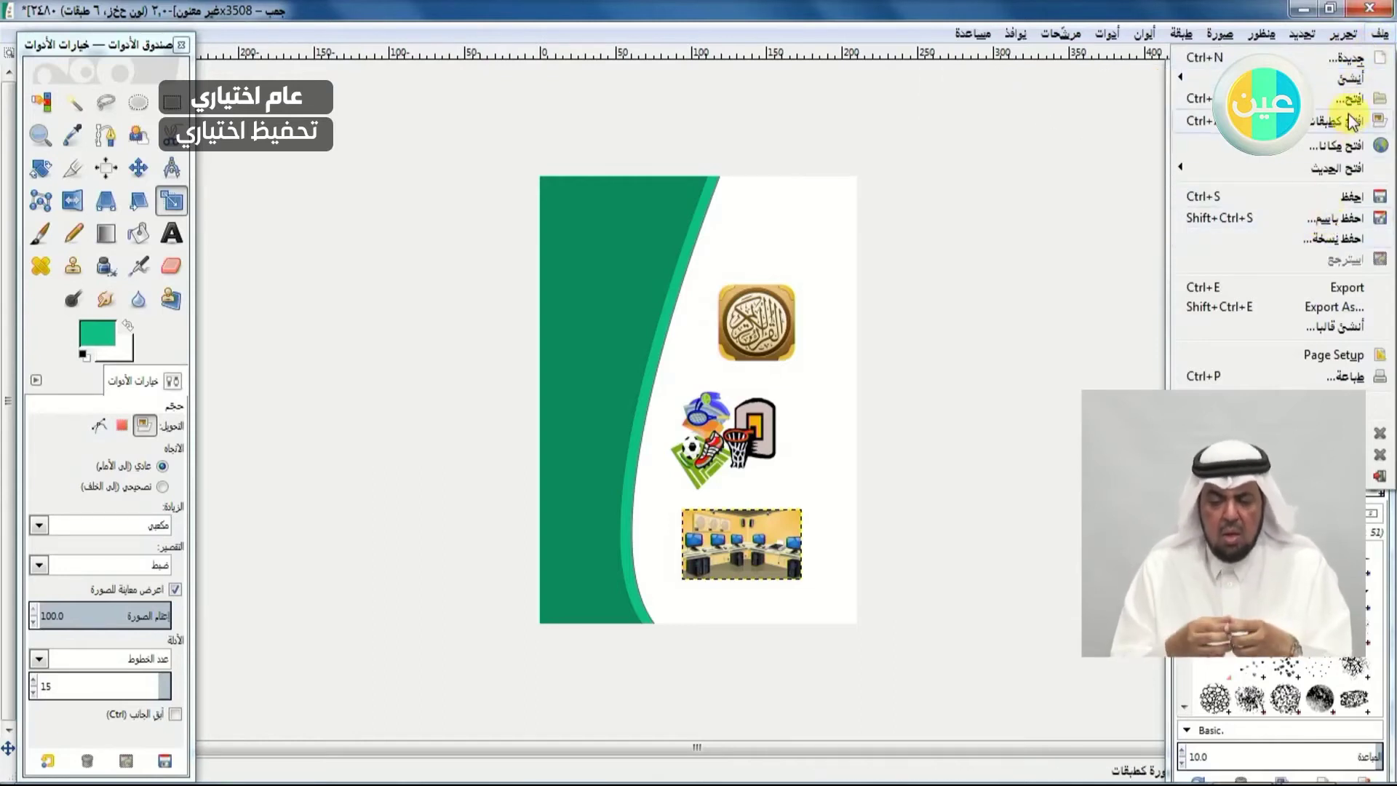
click(1346, 108)
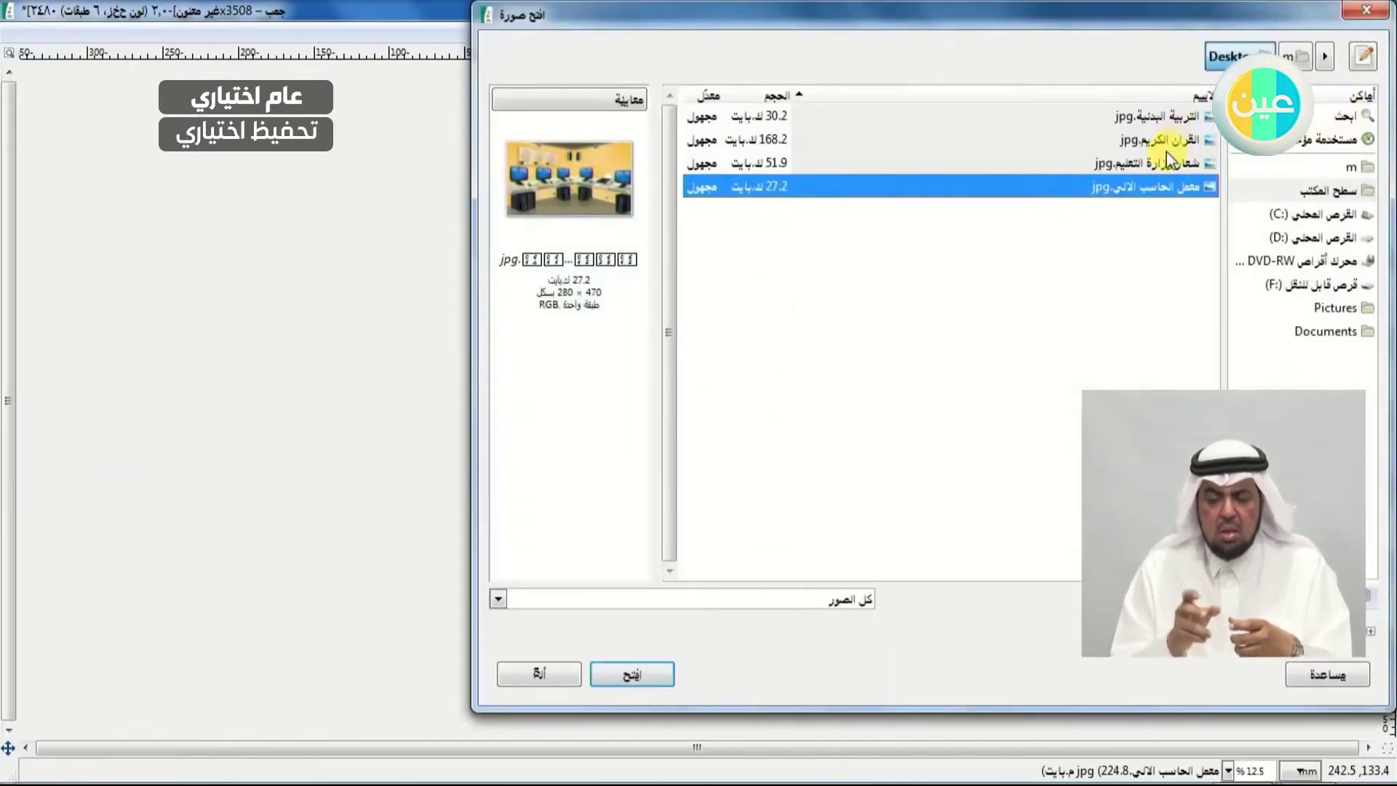
click(1167, 162)
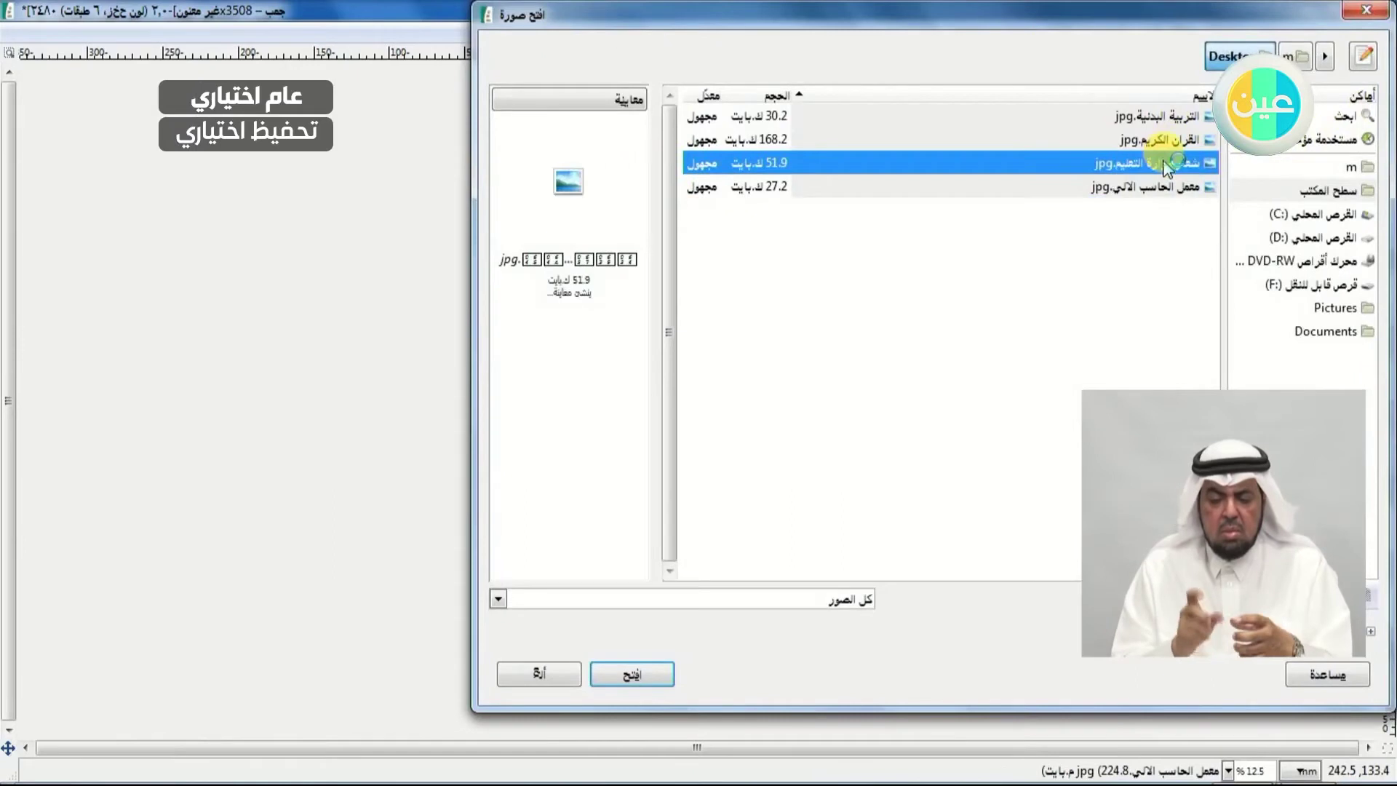
click(632, 674)
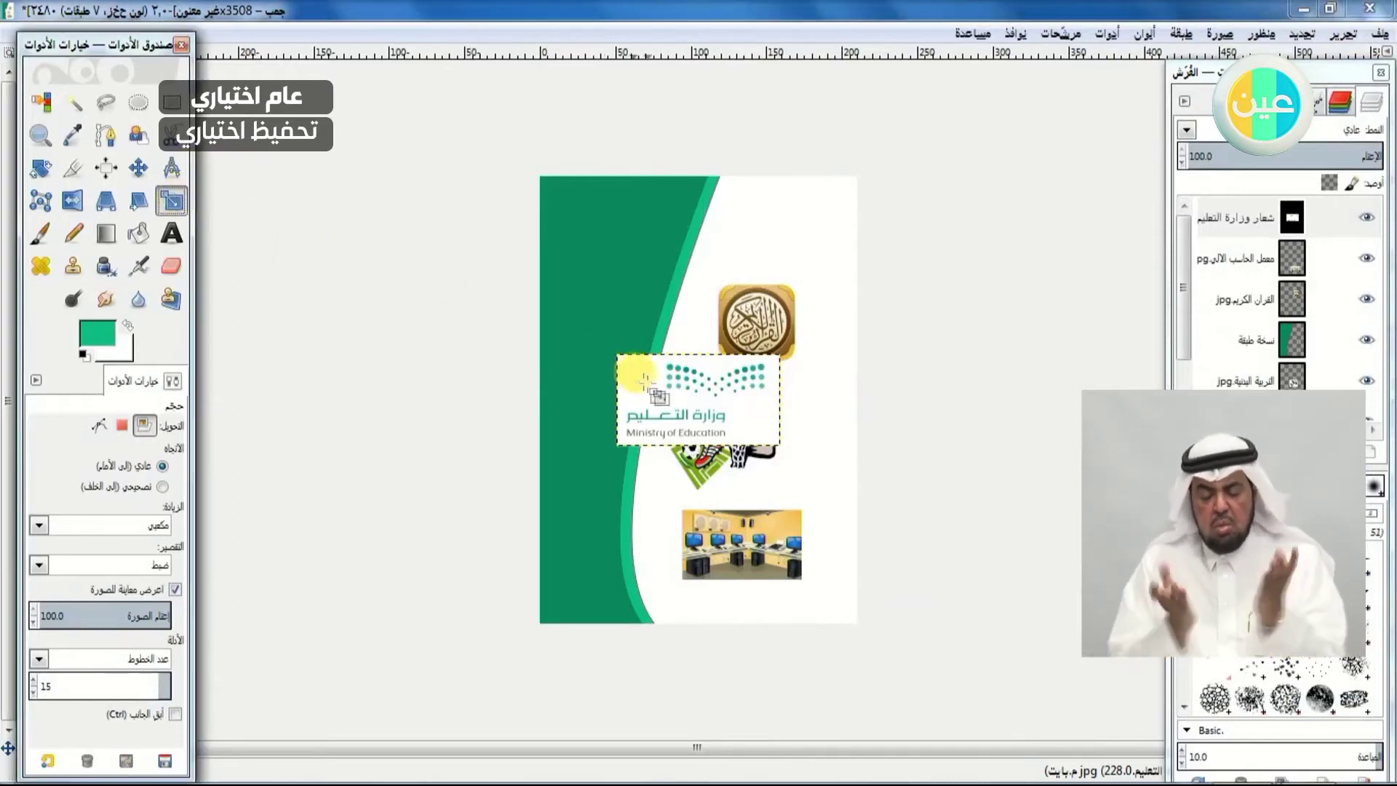
- Scale the Ministry of Education logo to about 77.2 × 41.3 mm and place it in the page's upper white corner
key(Tab)
click(699, 401)
key(Tab)
mouse_move(700, 401)
mouse_down()
mouse_move(795, 209)
mouse_move(684, 393)
mouse_up()
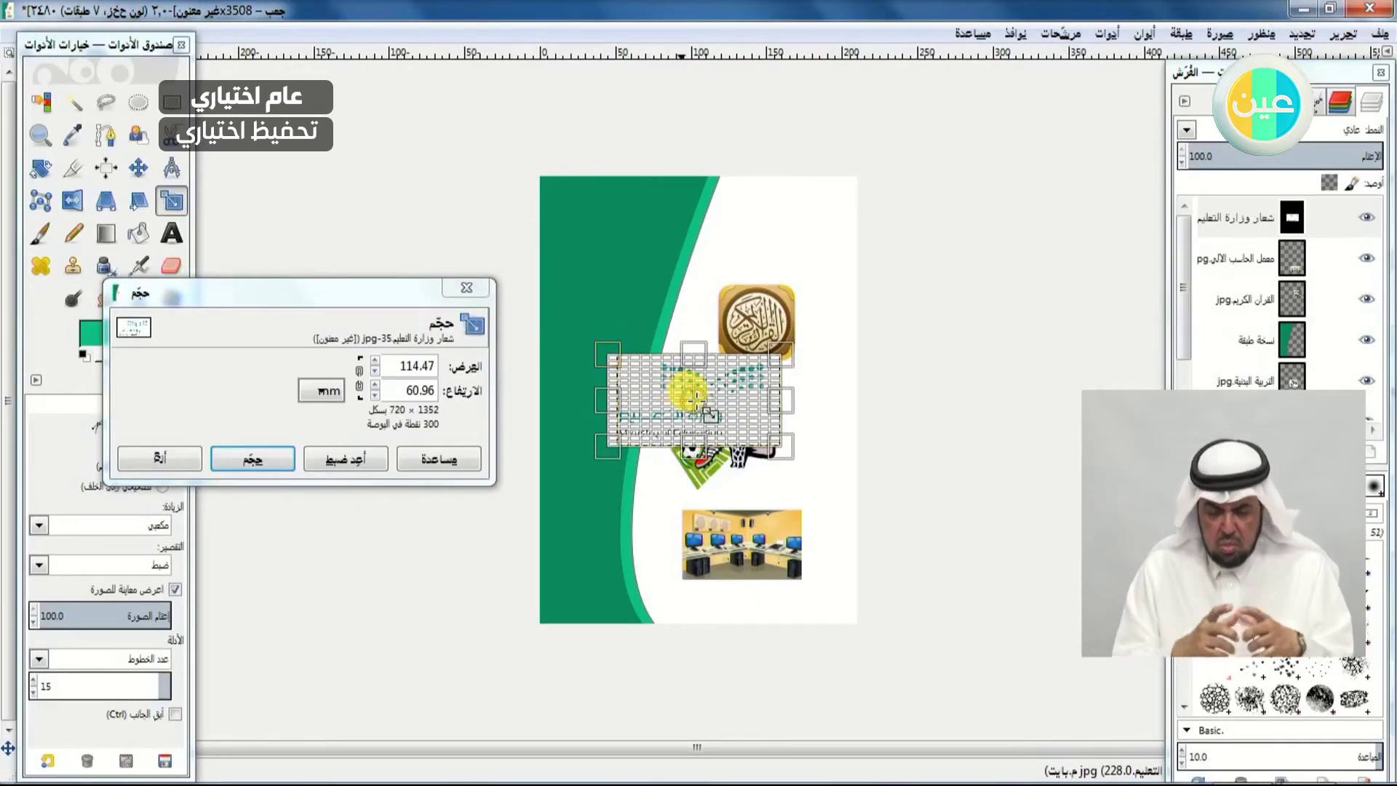
drag(695, 399, 763, 231)
drag(676, 279, 731, 244)
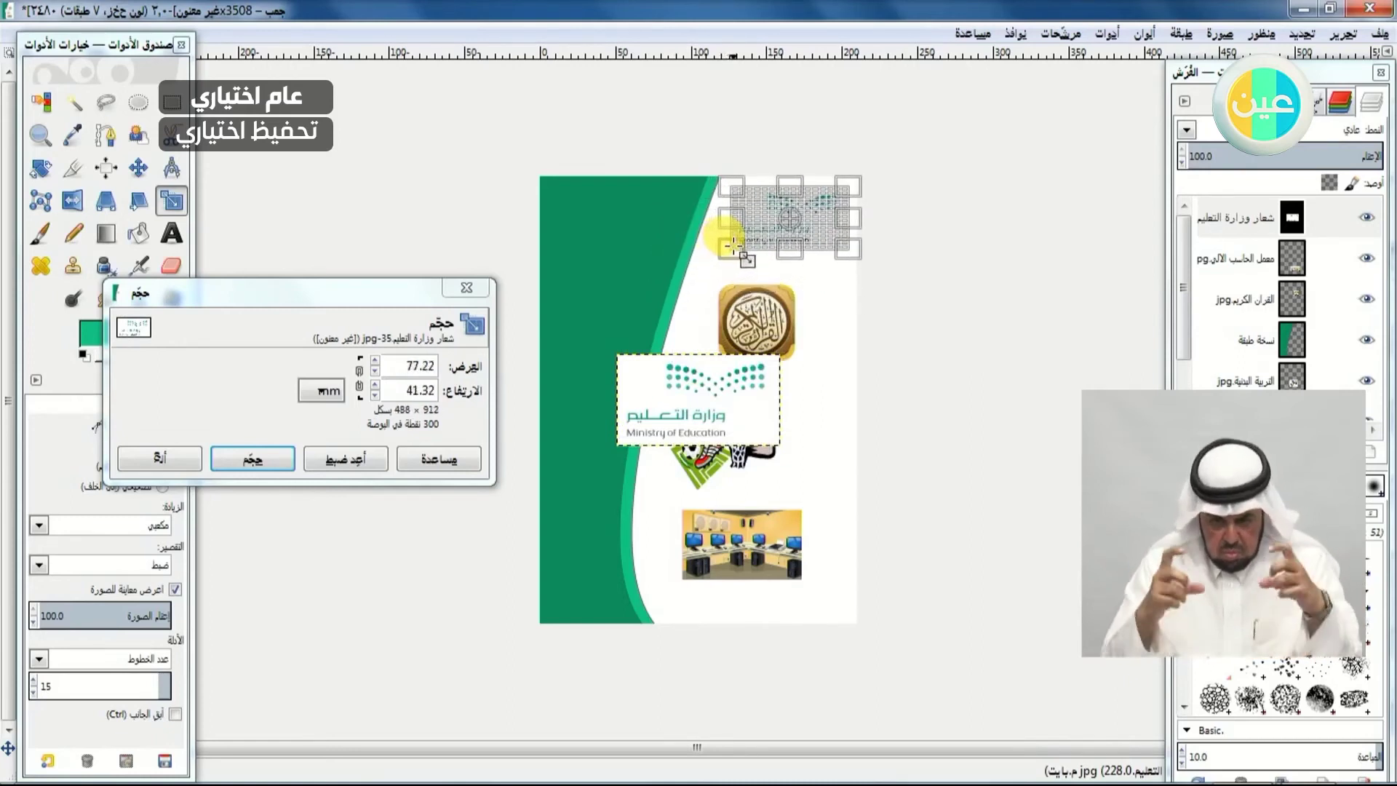
key(Return)
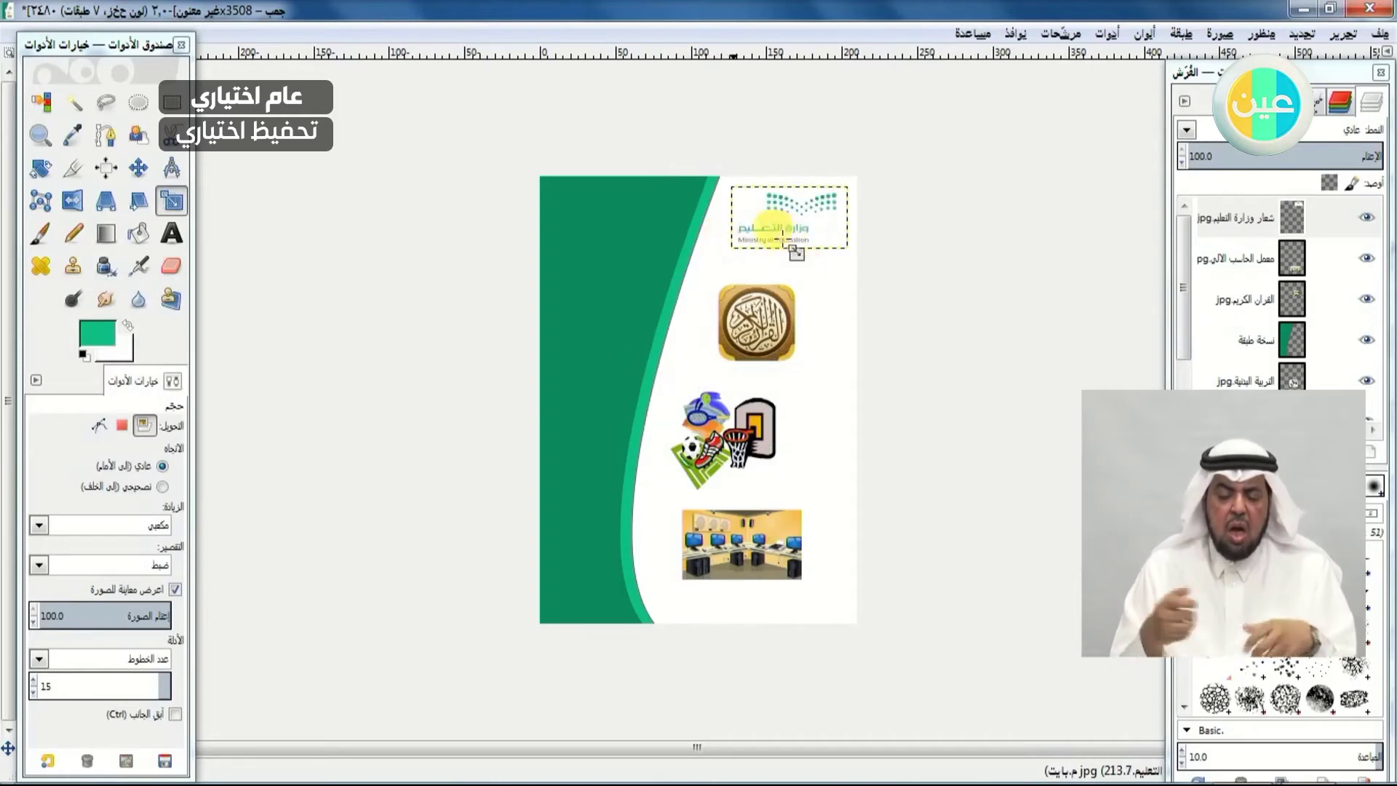
- Select the computer lab picture layer and switch to the PowerPoint slide show
click(1243, 260)
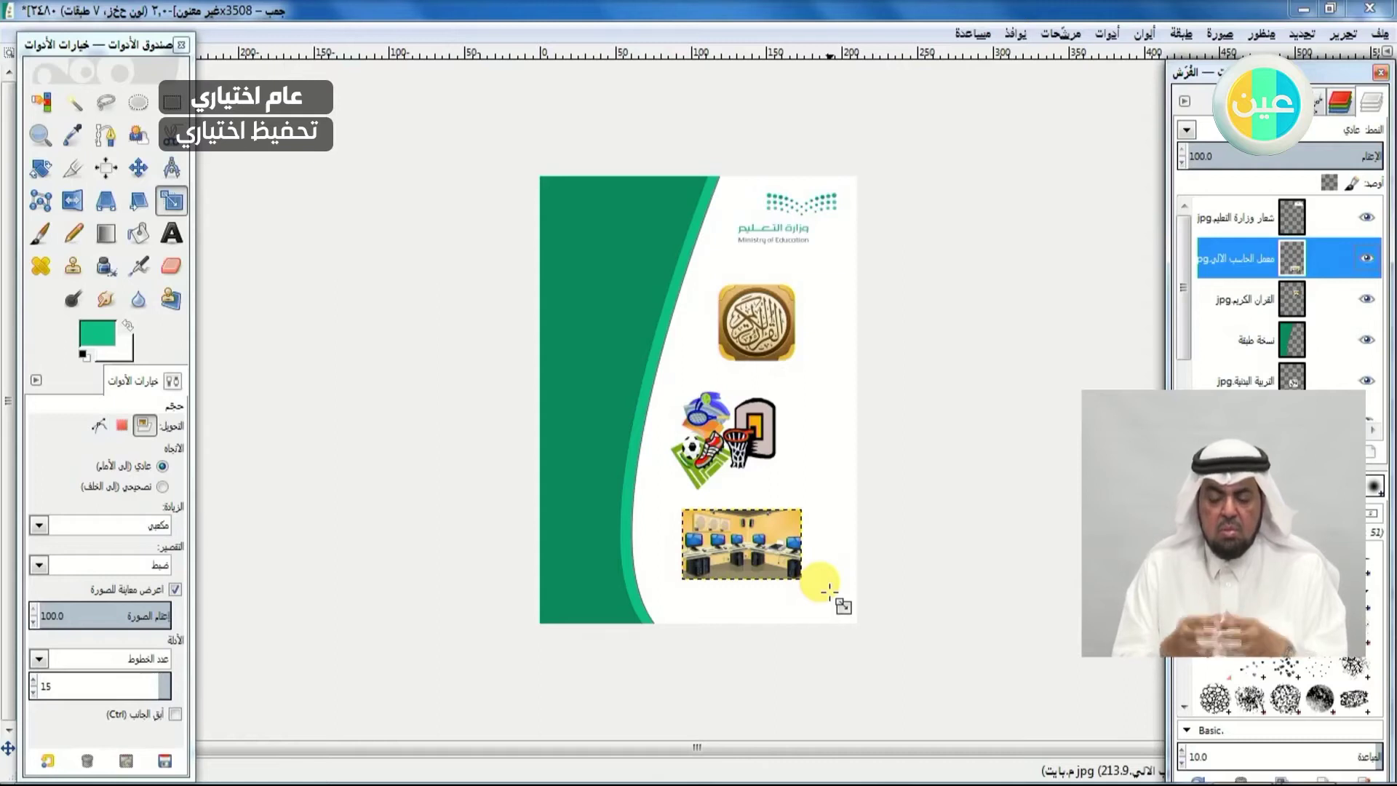
key(super+Tab)
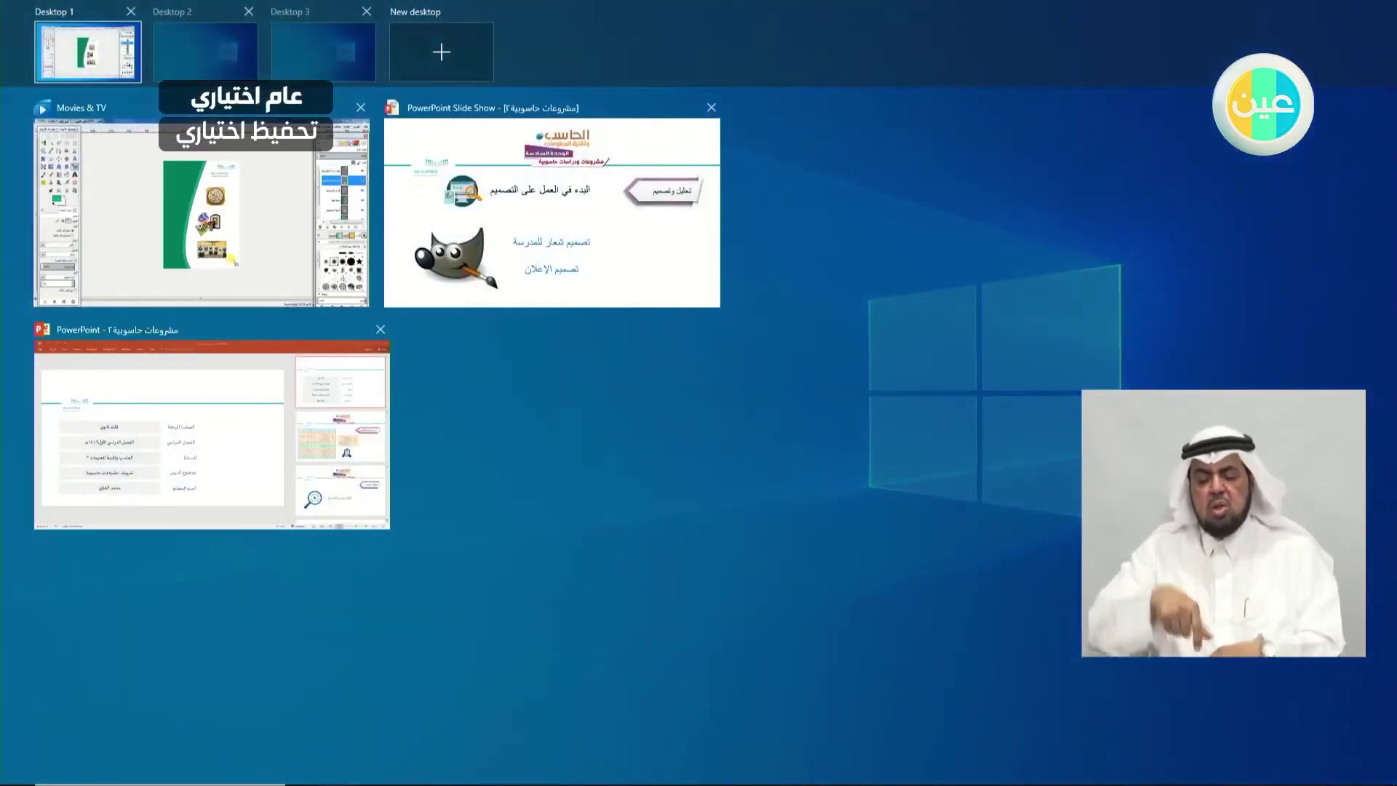
key(Return)
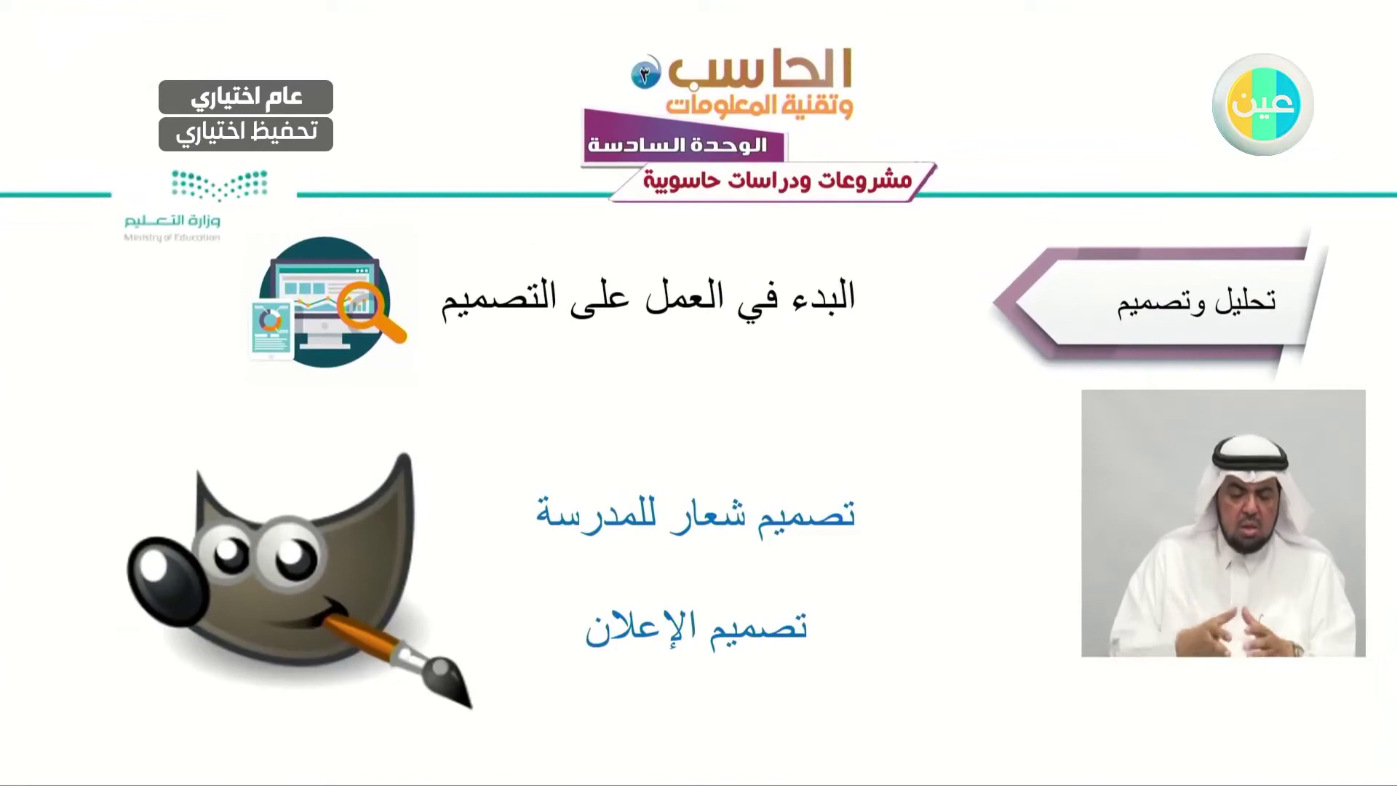